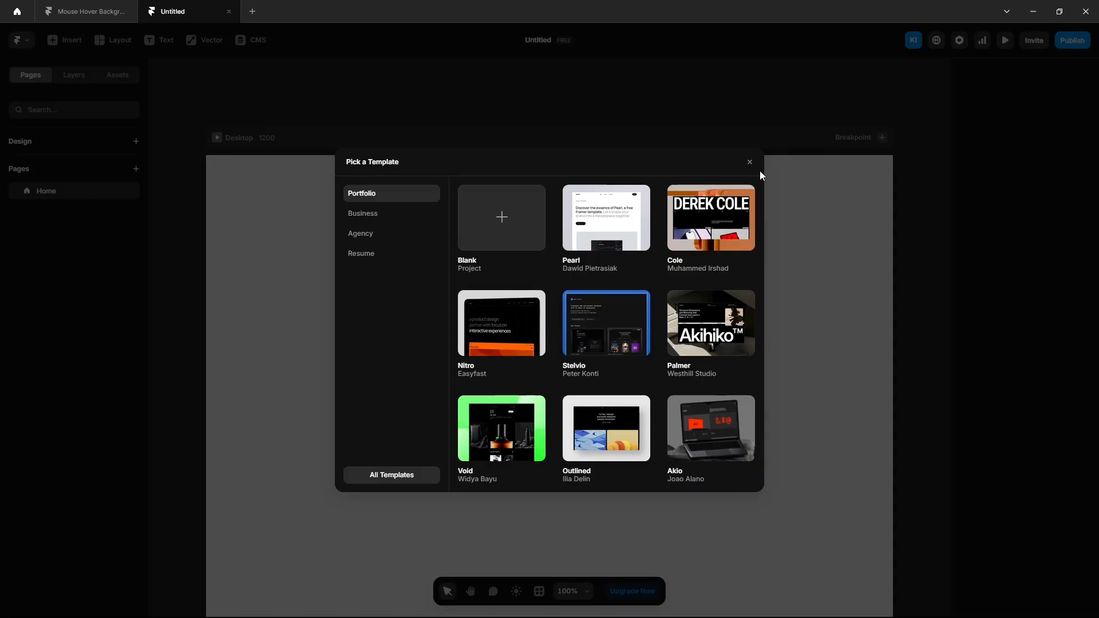
Step: Draw a new frame on the Desktop page
left_click(750, 163)
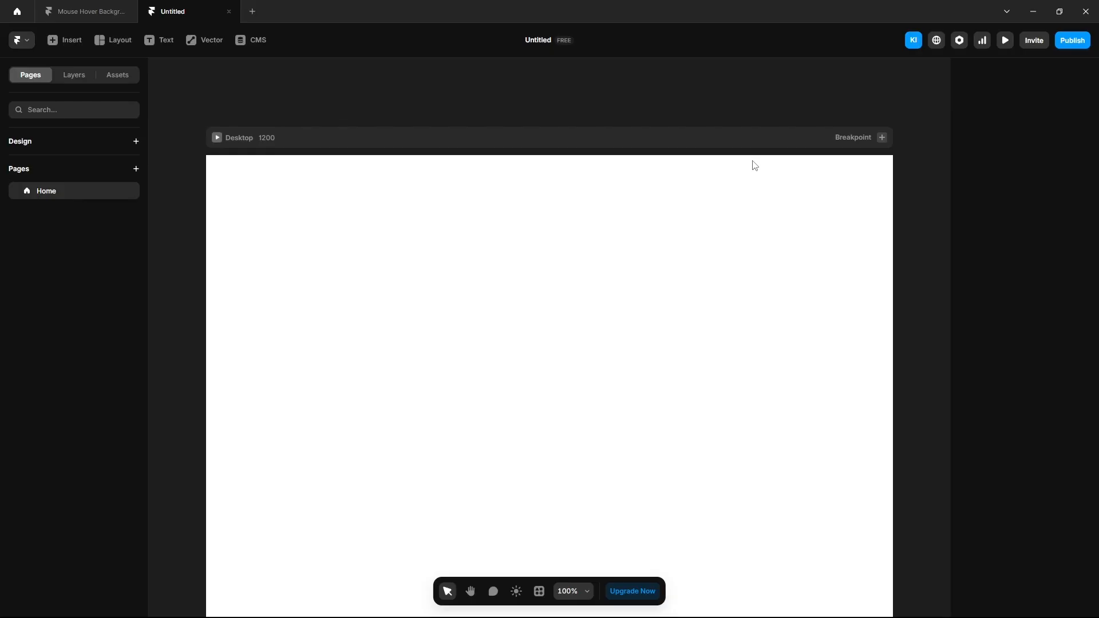
left_click(74, 75)
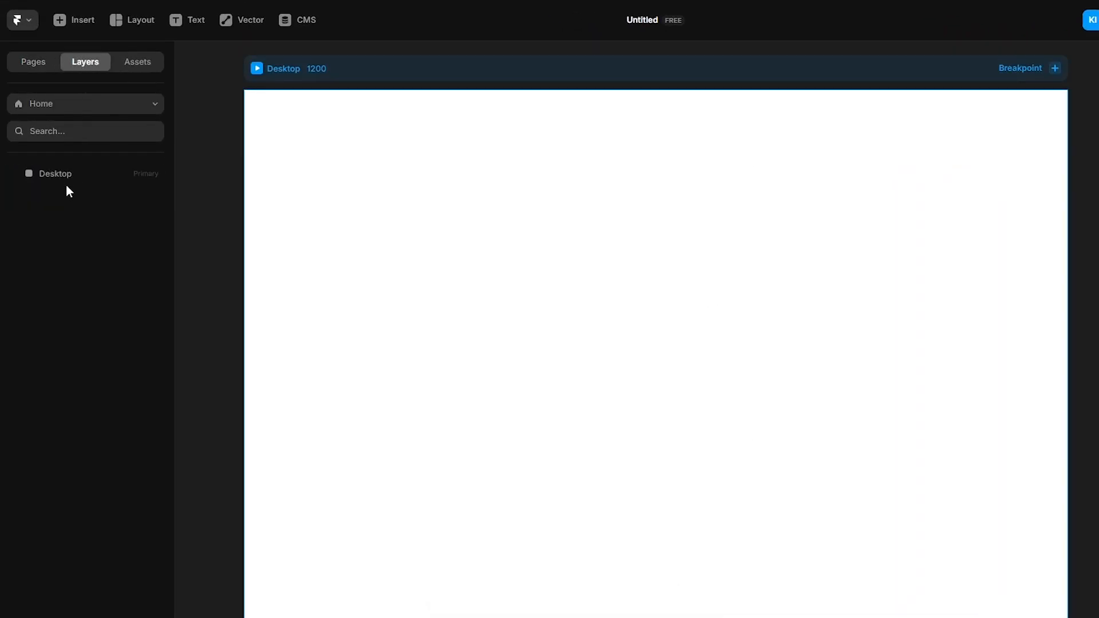
left_click(58, 174)
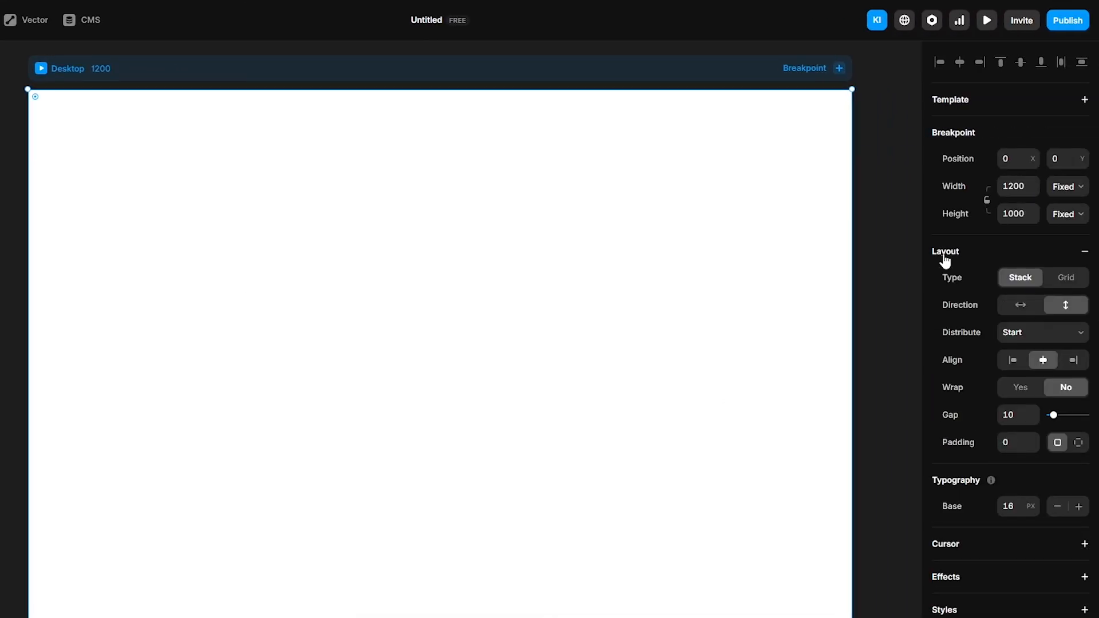
key("f")
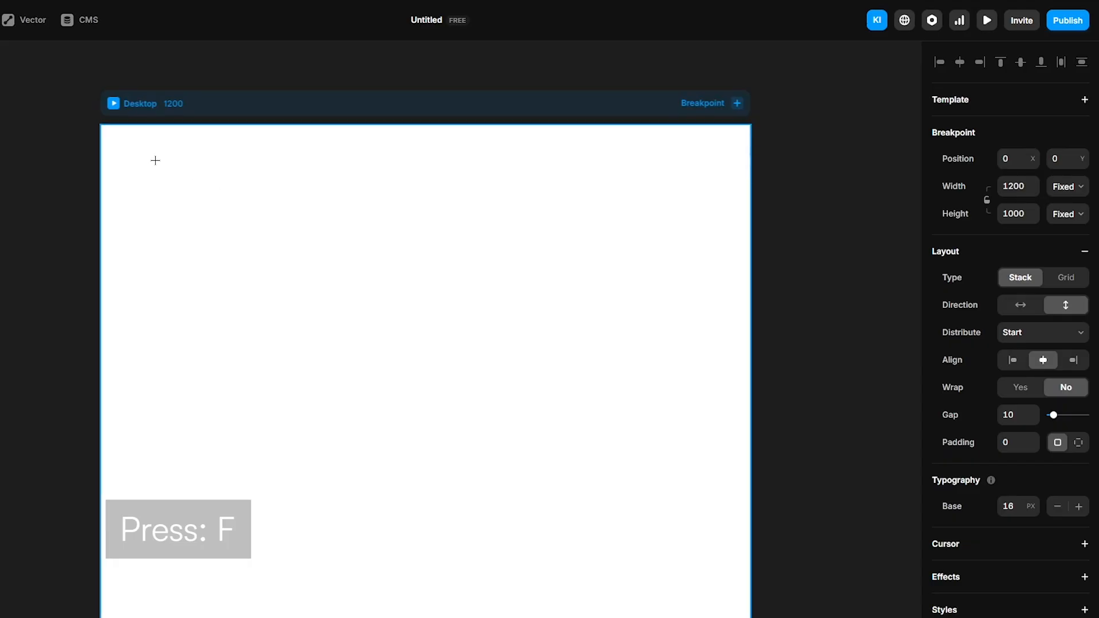
left_click_drag(155, 160, 685, 491)
Step: Make the frame Fill width and Viewport height, add a stack layout, and name it Content
left_click(1067, 254)
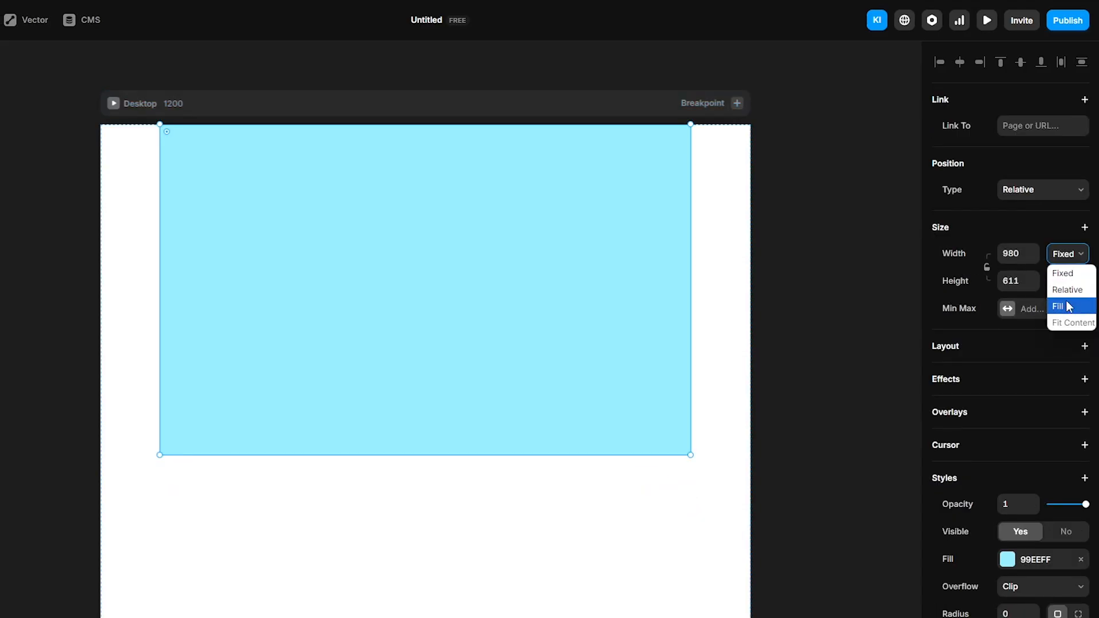
left_click(1065, 307)
left_click(1066, 281)
left_click(1068, 367)
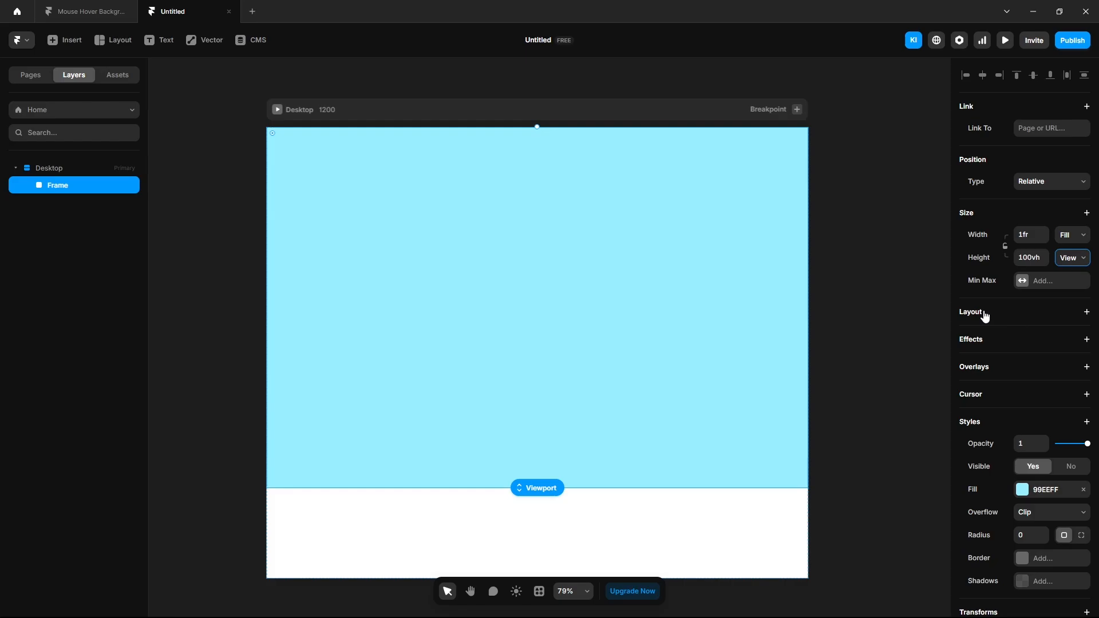
left_click(985, 315)
double_click(63, 184)
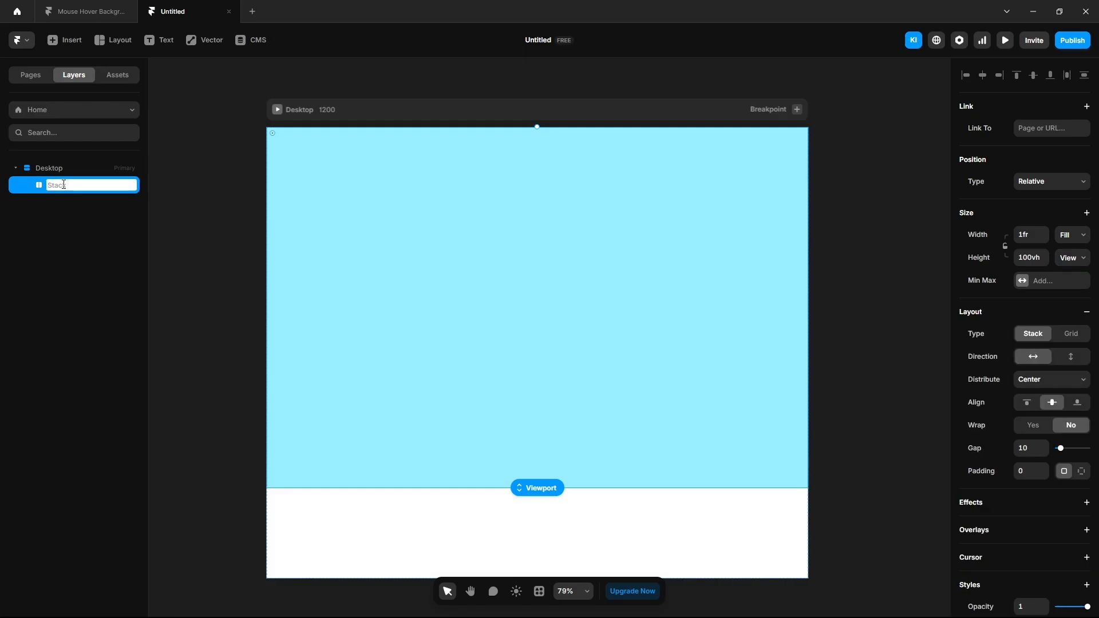
type("Content")
Step: Set the Desktop page height to Fit Content
left_click(50, 169)
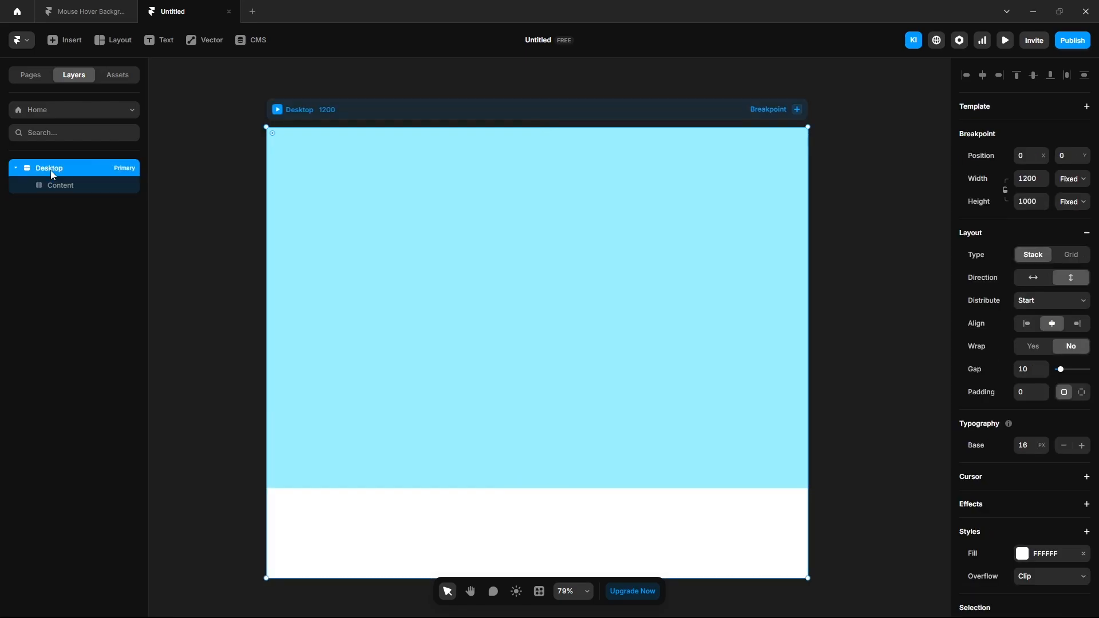
left_click(1071, 202)
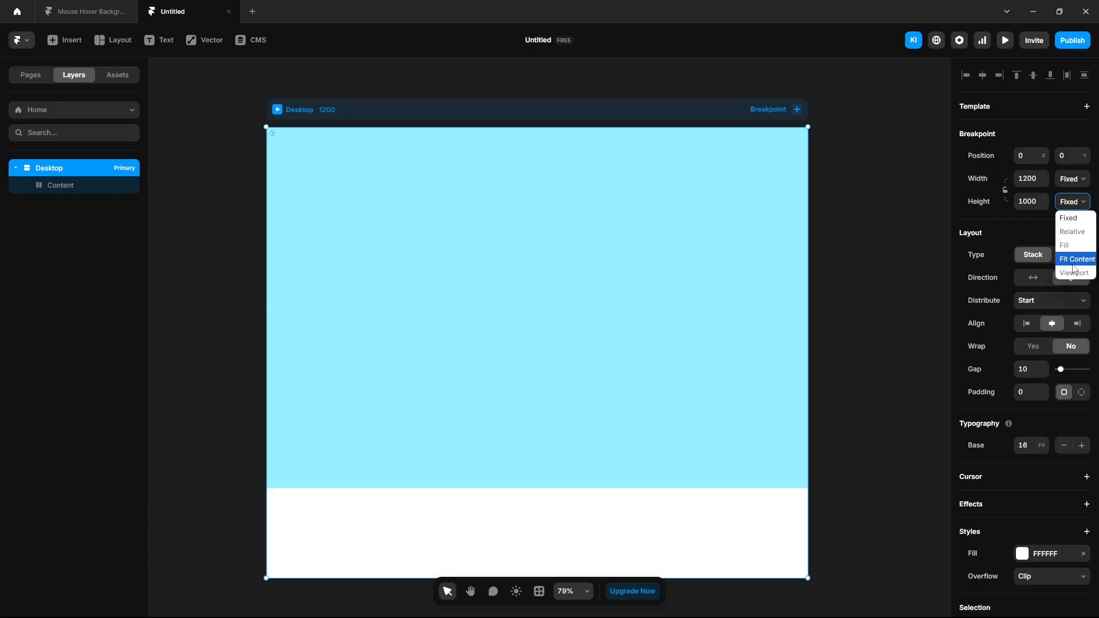
left_click(1074, 262)
left_click(73, 186)
Step: Convert the Content frame into a component with a black fill
right_click(74, 186)
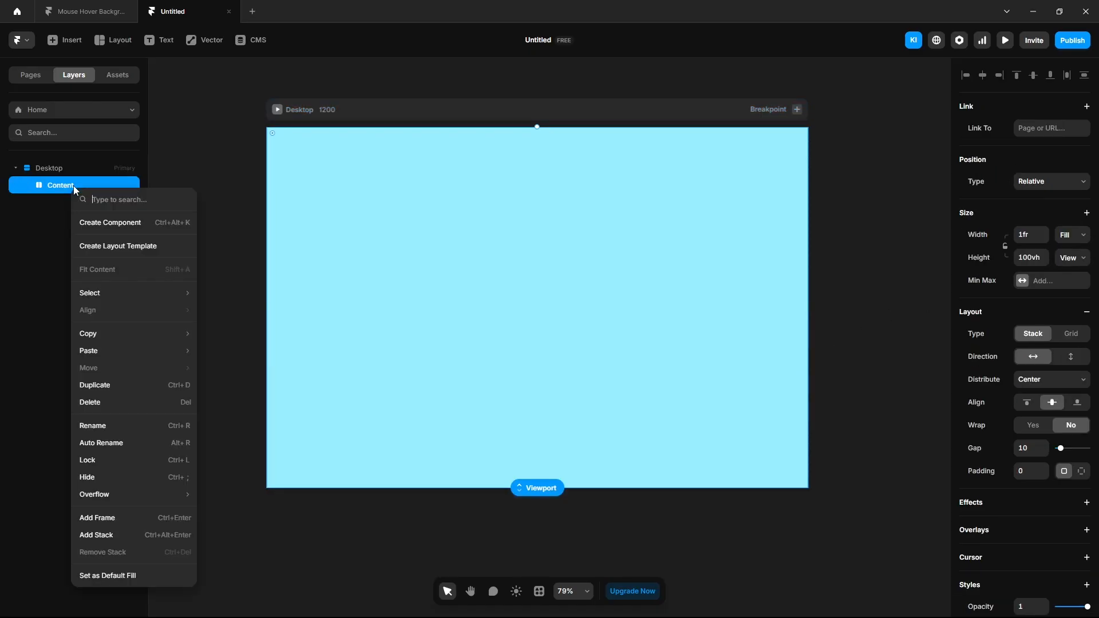
left_click(118, 223)
left_click(582, 360)
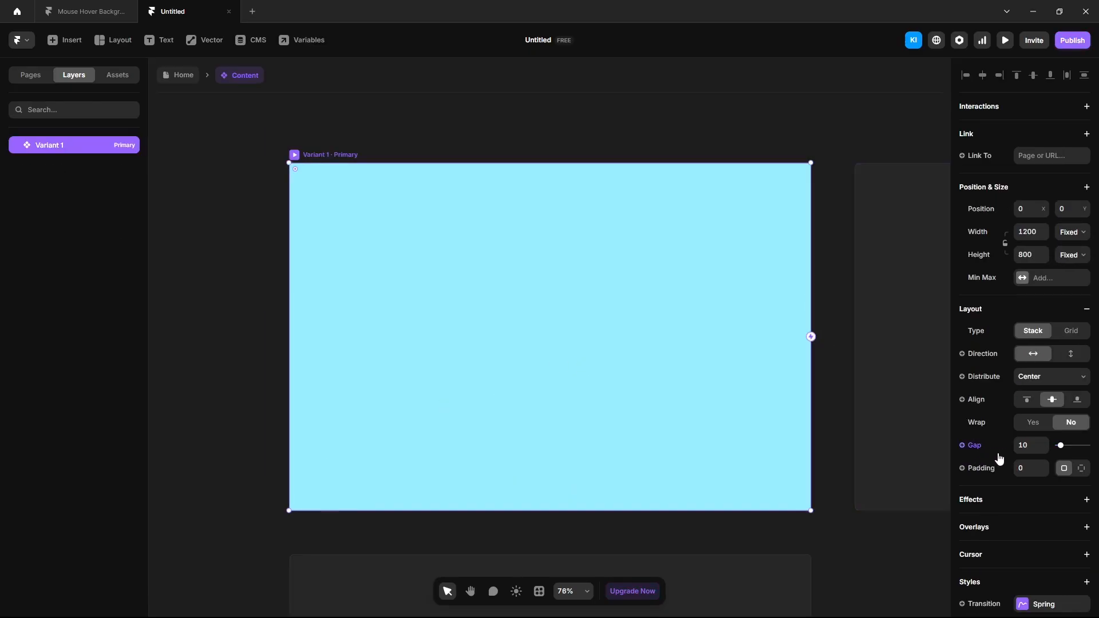
scroll(999, 458, "down", 3)
left_click(1022, 501)
left_click_drag(842, 490, 792, 517)
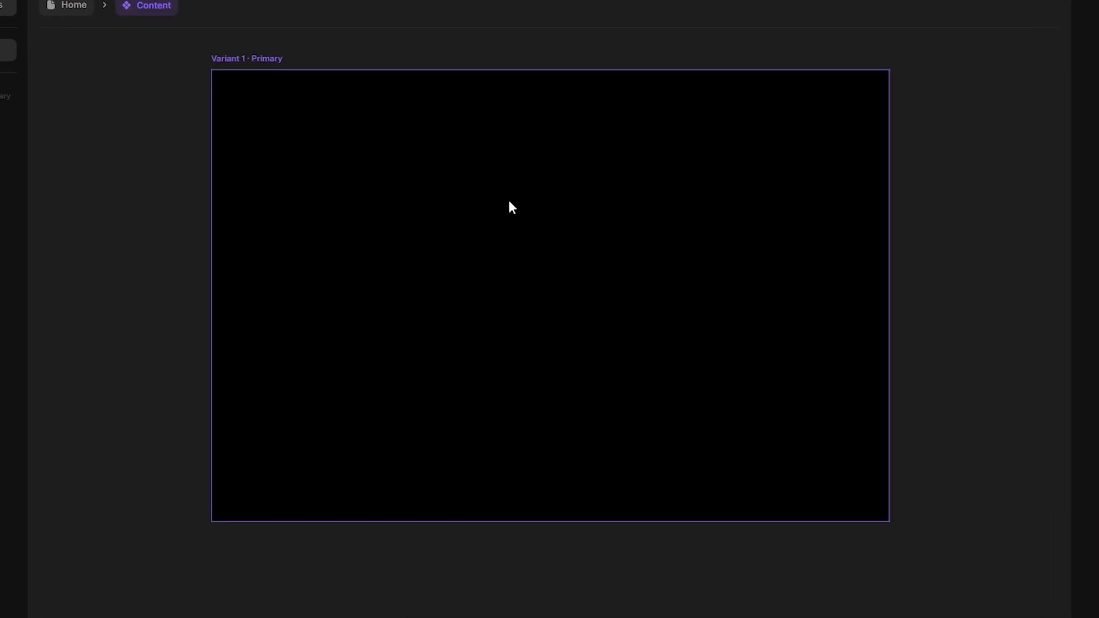
Step: Add a text layer to the component and make its colour white
key("ctrl+a")
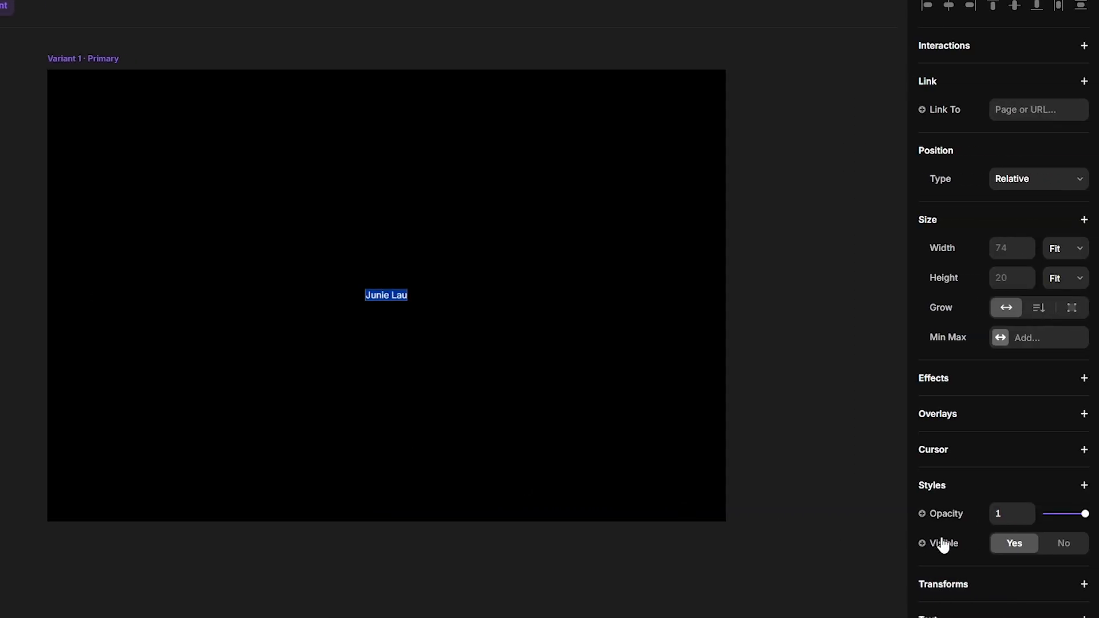
scroll(981, 545, "down", 3)
left_click(1000, 589)
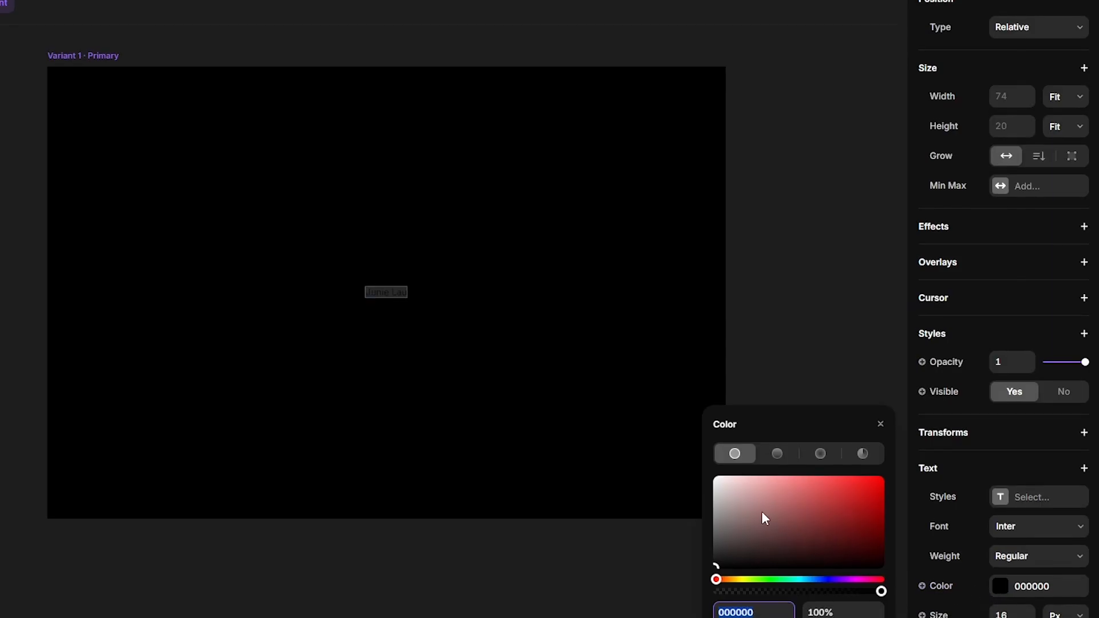
left_click_drag(763, 513, 693, 471)
Step: Set the text to Inter Display, size 168, letter spacing -0.03
left_click(1019, 527)
type("inter")
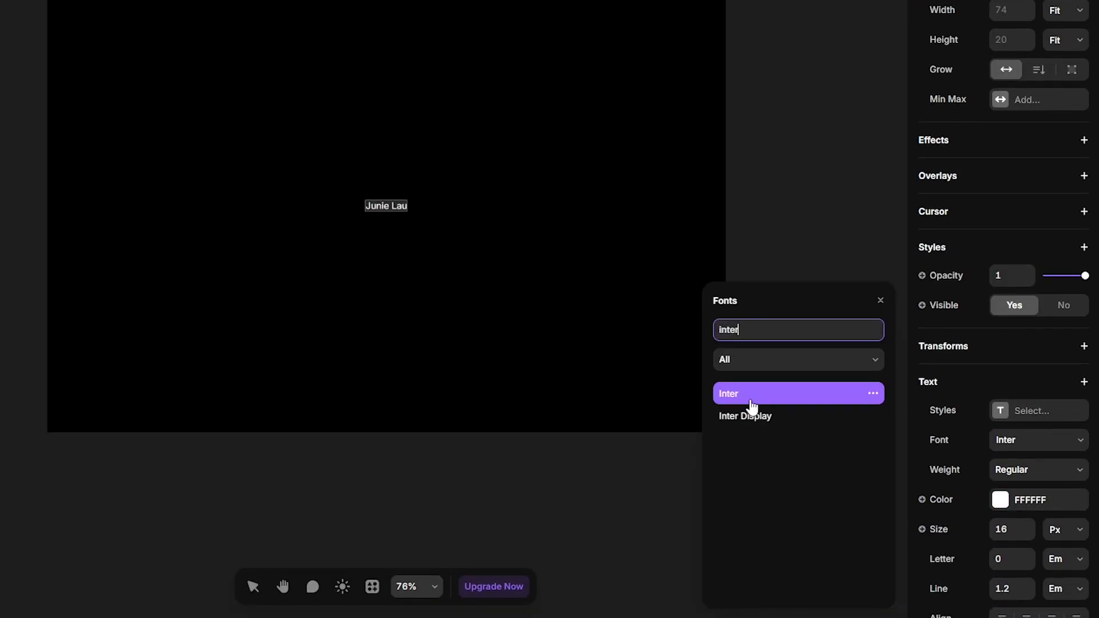
left_click(751, 415)
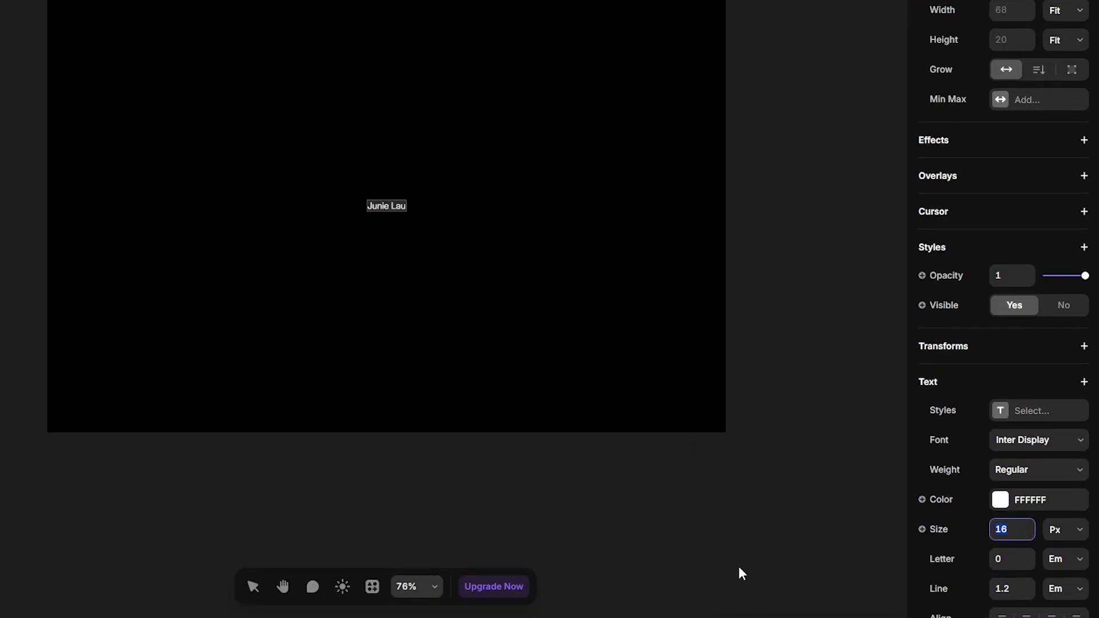
type("168")
left_click(1024, 561)
type("-0.03")
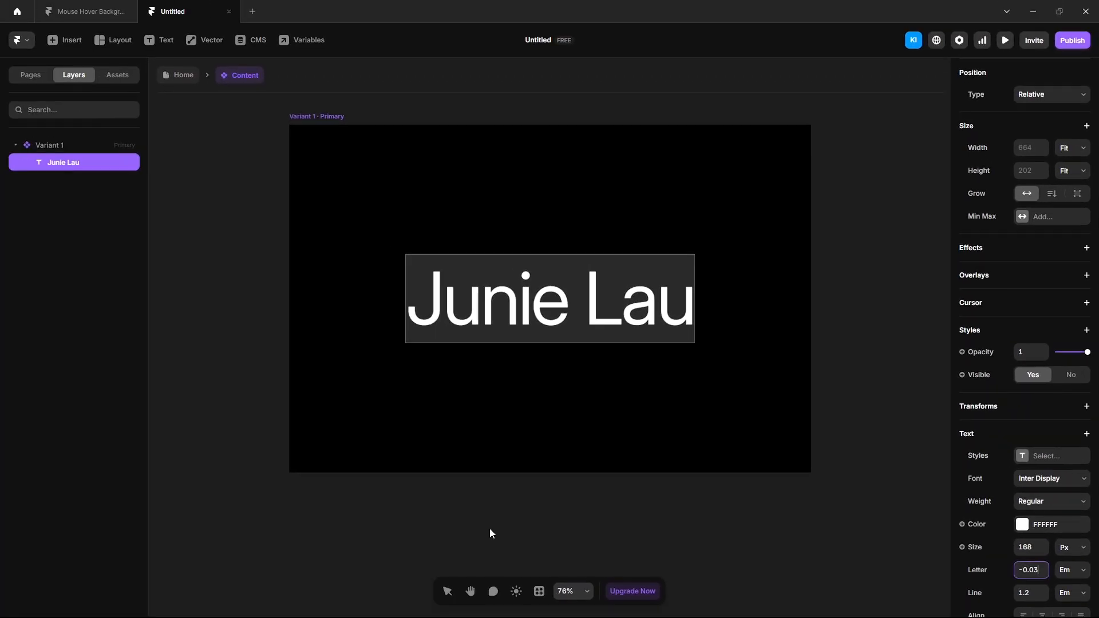
left_click(84, 154)
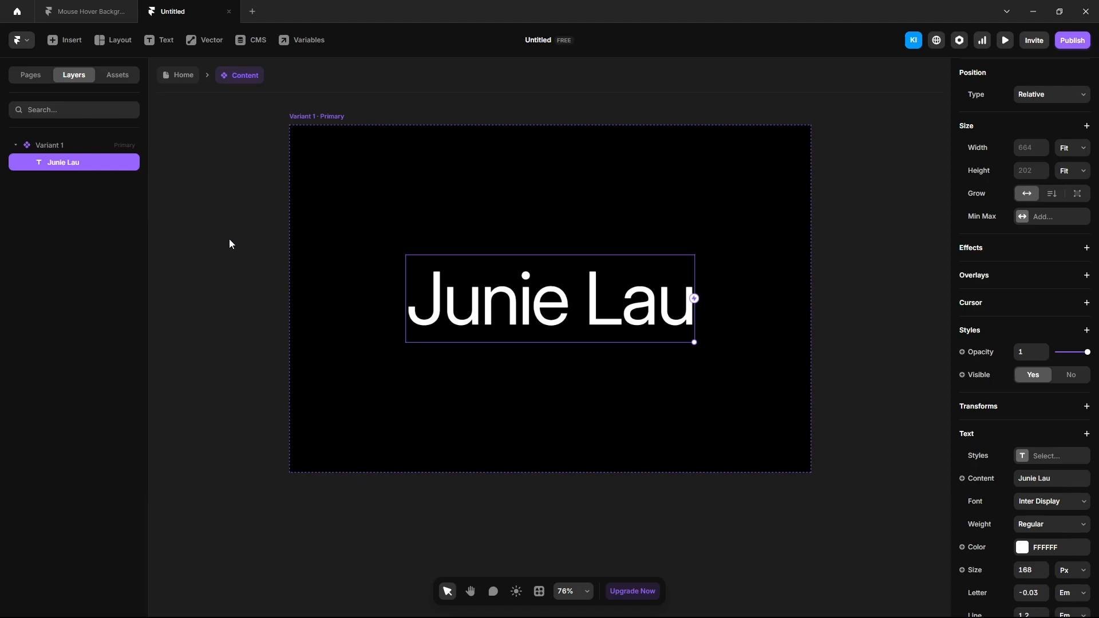
Step: Duplicate the name text twice and wrap all three in a vertical stack named Container
key("ctrl+d")
key("ctrl+d")
key("ctrl+a")
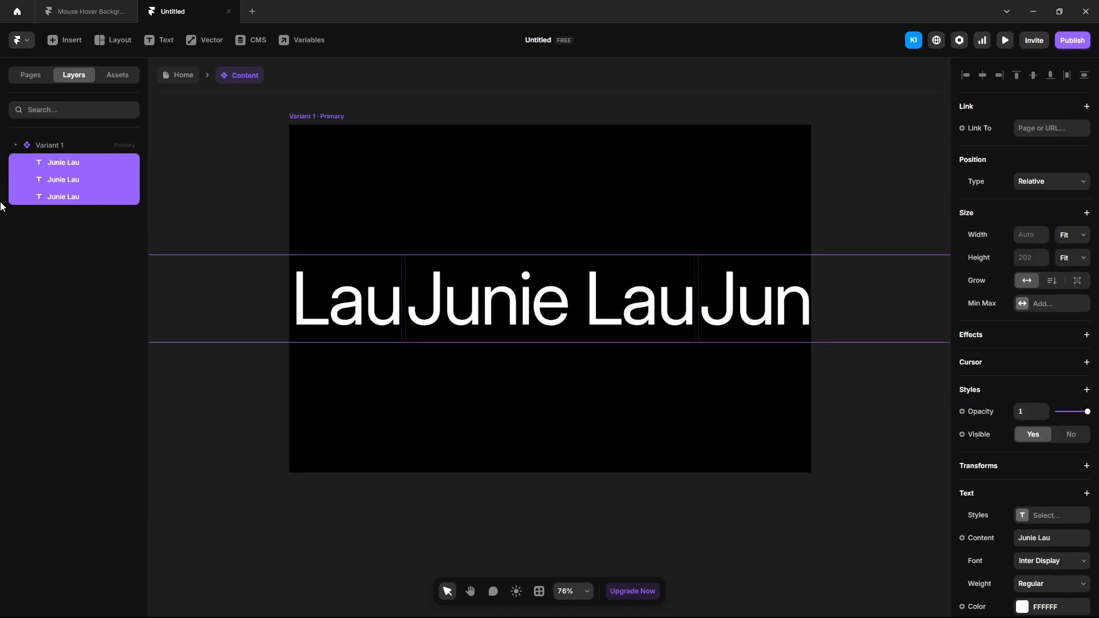
key("ctrl+alt+Return")
double_click(54, 163)
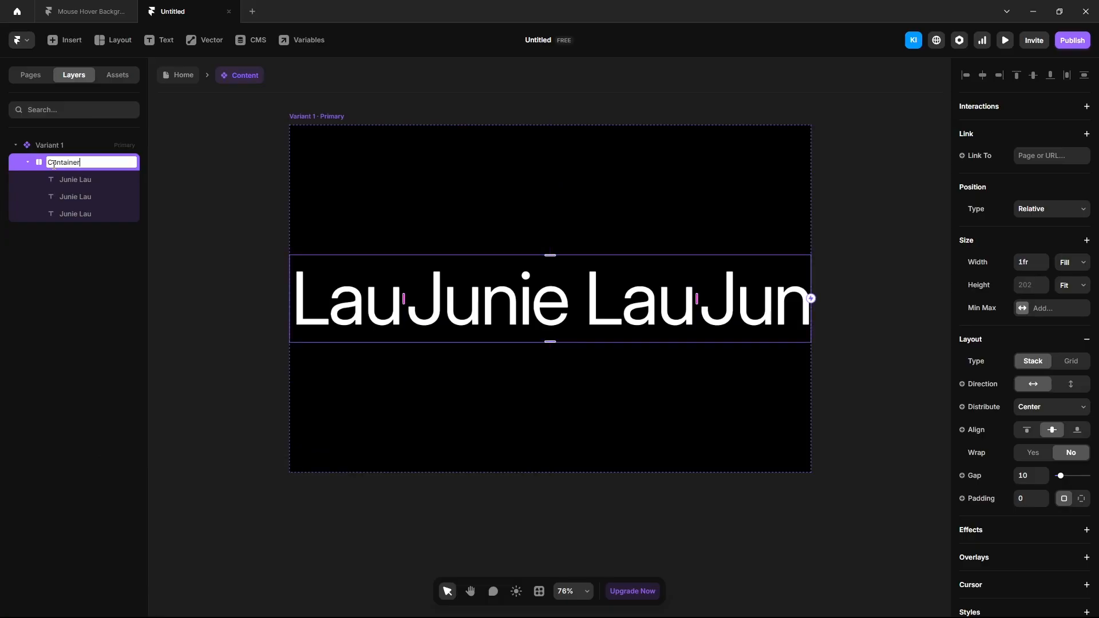
key("Return")
left_click(1070, 385)
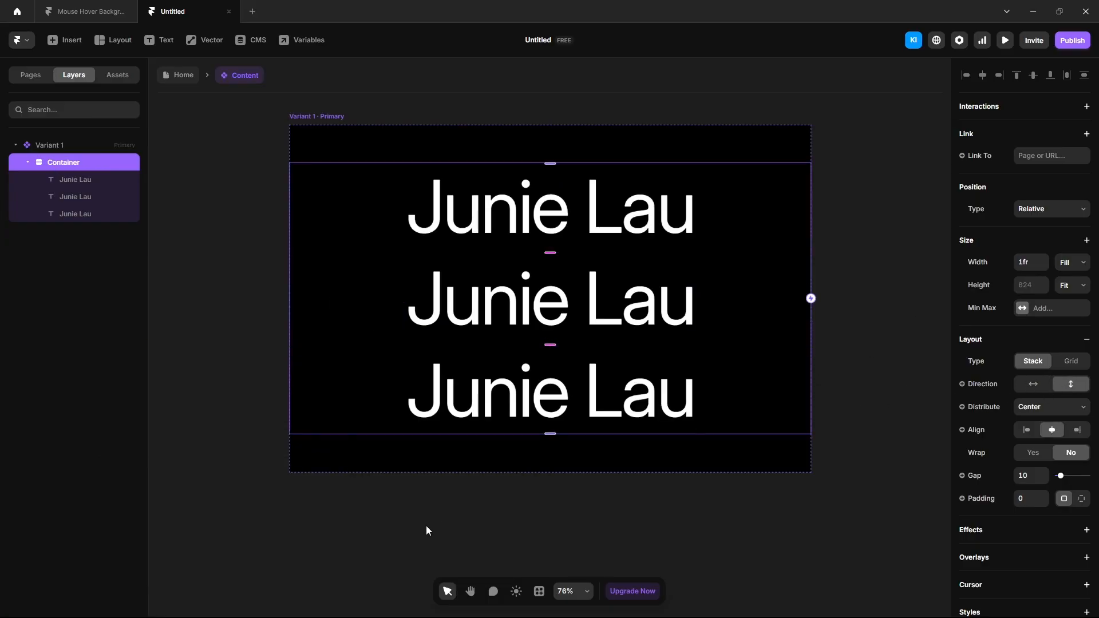
Step: Change the second and third texts to 'Dave Clark' and 'Henry Daubrez'
left_click(85, 197)
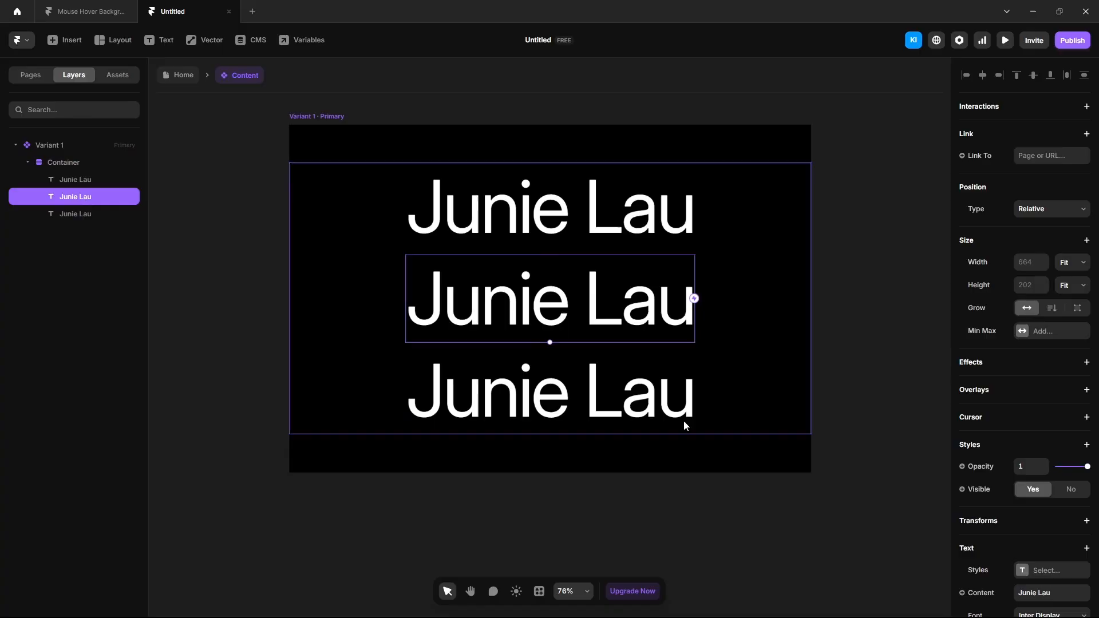
left_click(1046, 593)
type("Dave Clark")
left_click(66, 213)
left_click(1038, 594)
type("Henry Daubrez")
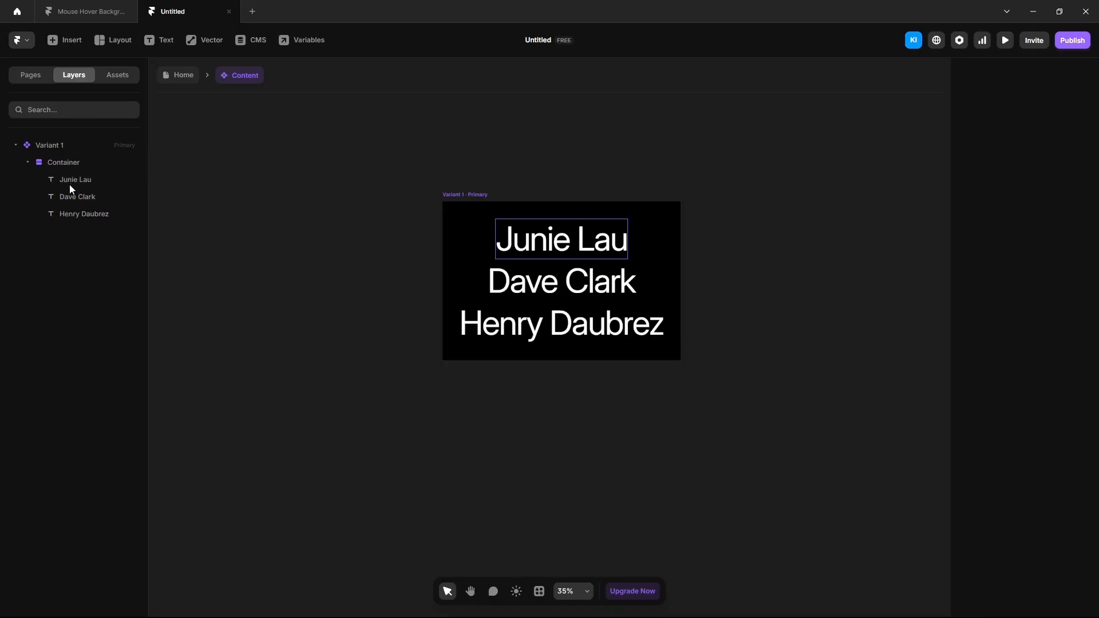
Step: Make all three name texts fill the container width and centre-aligned
left_click(88, 180)
left_click(88, 215, "shift")
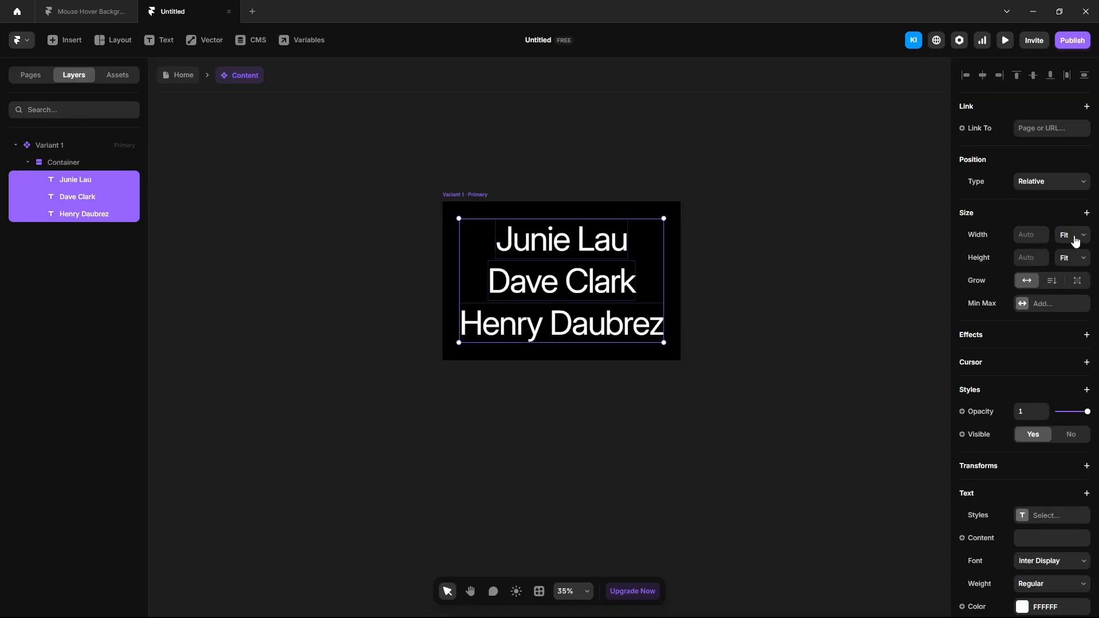
left_click(1076, 241)
left_click(1079, 279)
scroll(1024, 509, "down", 3)
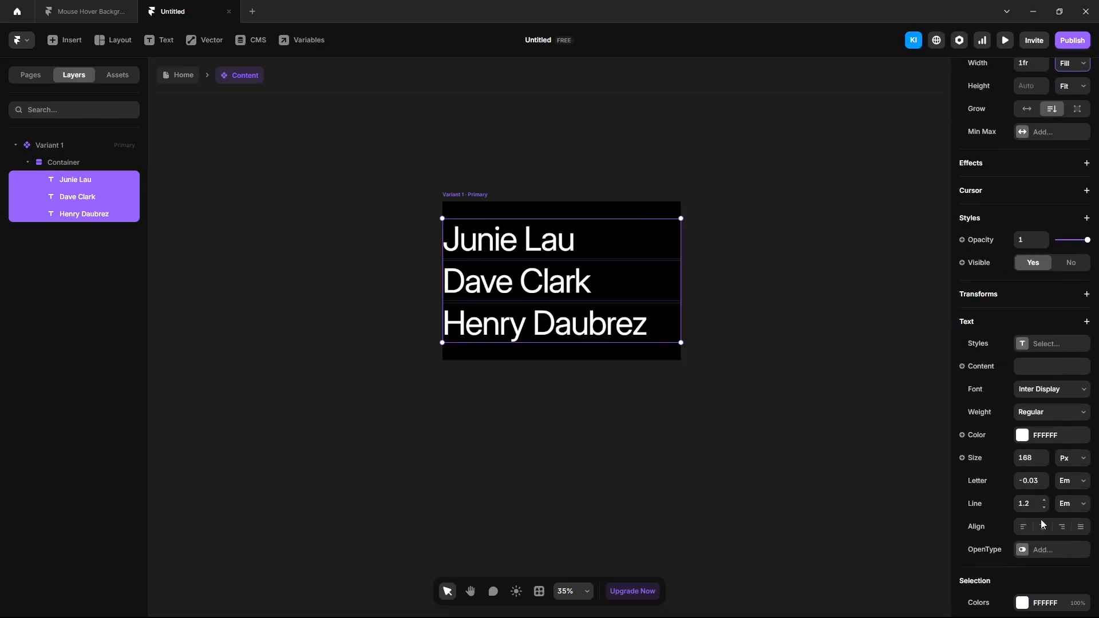
left_click(1042, 525)
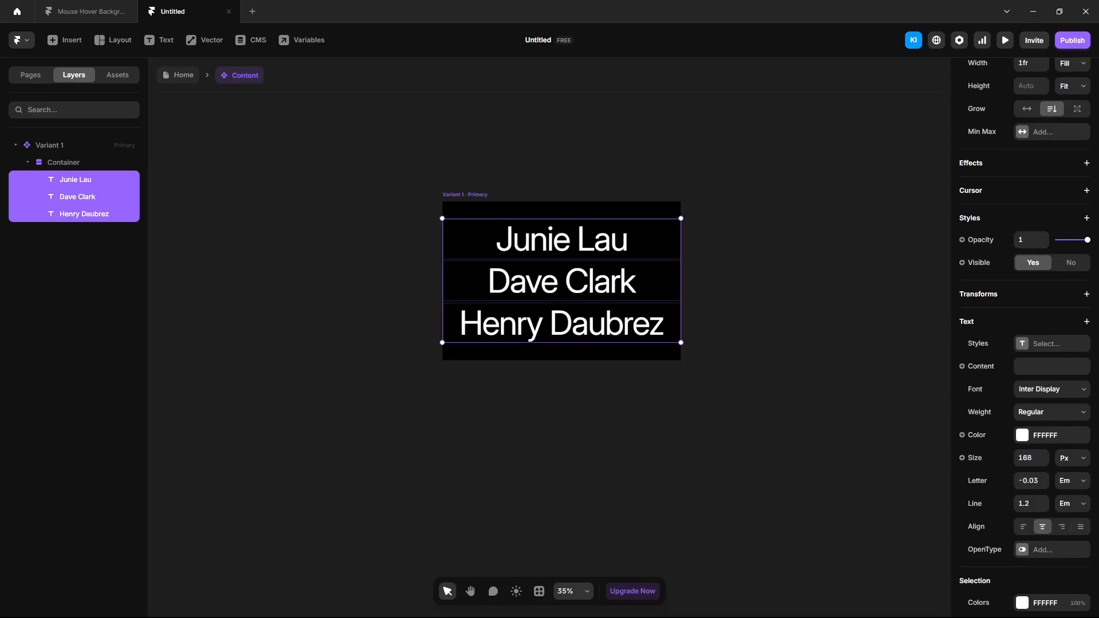
Step: Place three images on the canvas named Junie Lau, Dave Clark and Henry Daubrez
left_click_drag(603, 383, 471, 381)
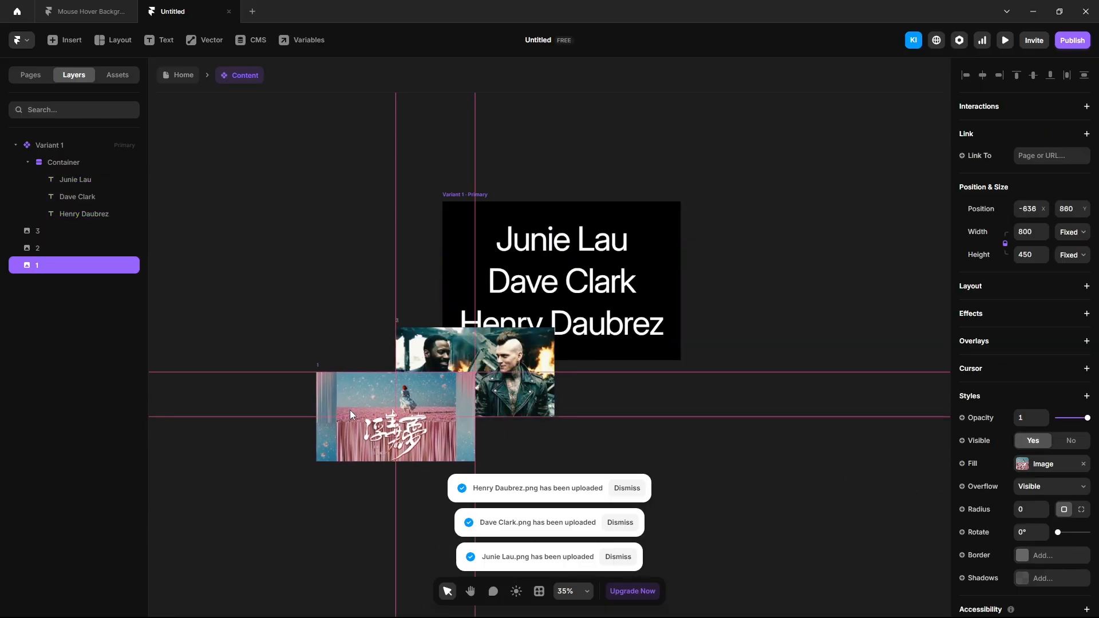
left_click_drag(351, 410, 257, 357)
double_click(40, 265)
type("Junie Lau")
double_click(42, 248)
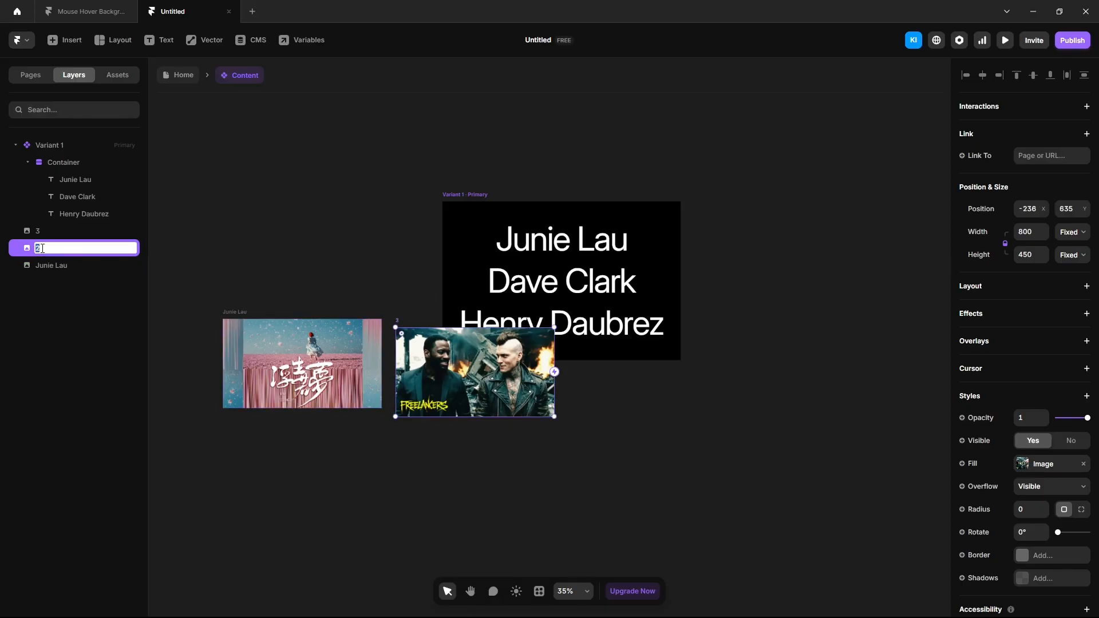
type("Dave Clark")
key("Return")
left_click_drag(475, 369, 406, 499)
double_click(42, 232)
type("Henry Daubrez")
Step: Duplicate the Henry Daubrez and Dave Clark images to the right
left_click(253, 229)
left_click(452, 381)
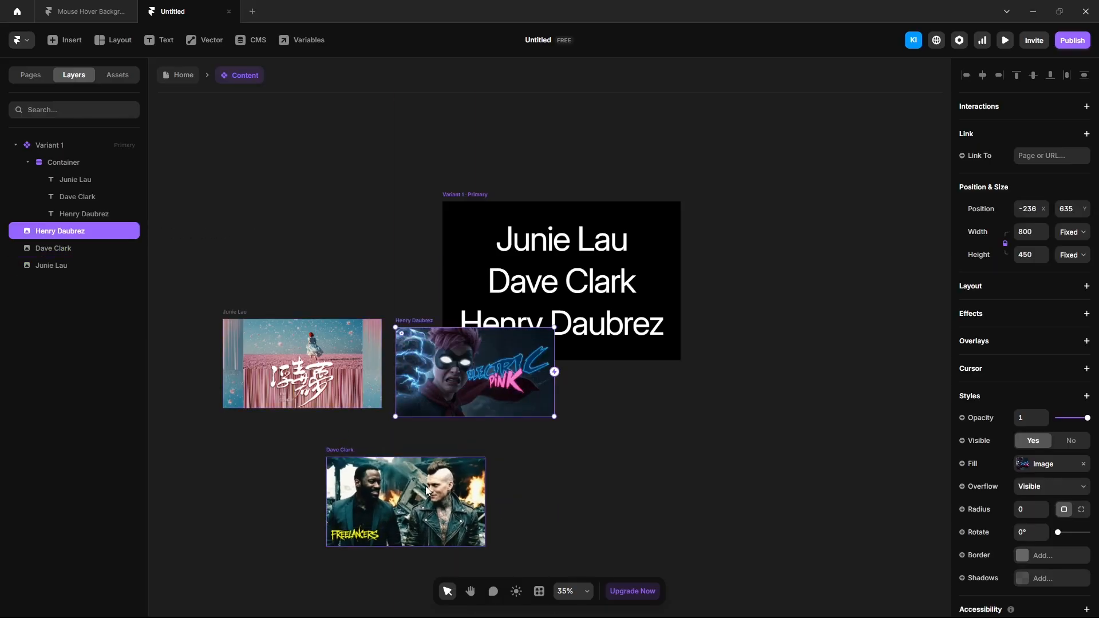
left_click(427, 490, "shift")
left_click_drag(470, 367, 733, 406)
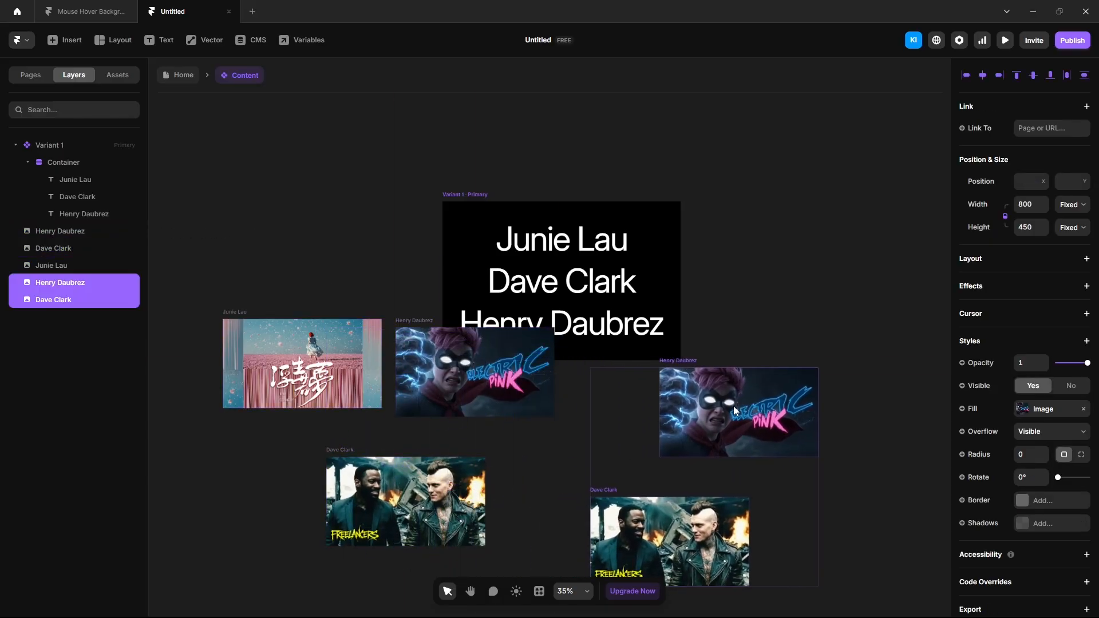
scroll(733, 407, "down", 1)
left_click(280, 193)
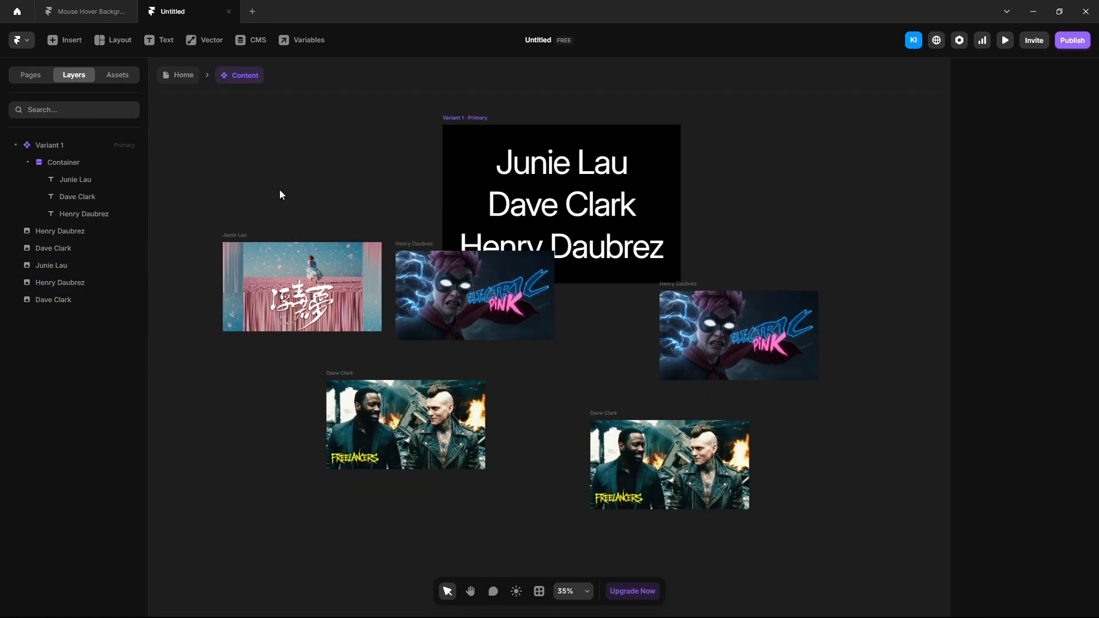
Step: Capture the Freelancers image from the finished Mouse Hover Background project, then return to Untitled
left_click(90, 12)
left_click_drag(570, 130, 845, 303)
key("ctrl+c")
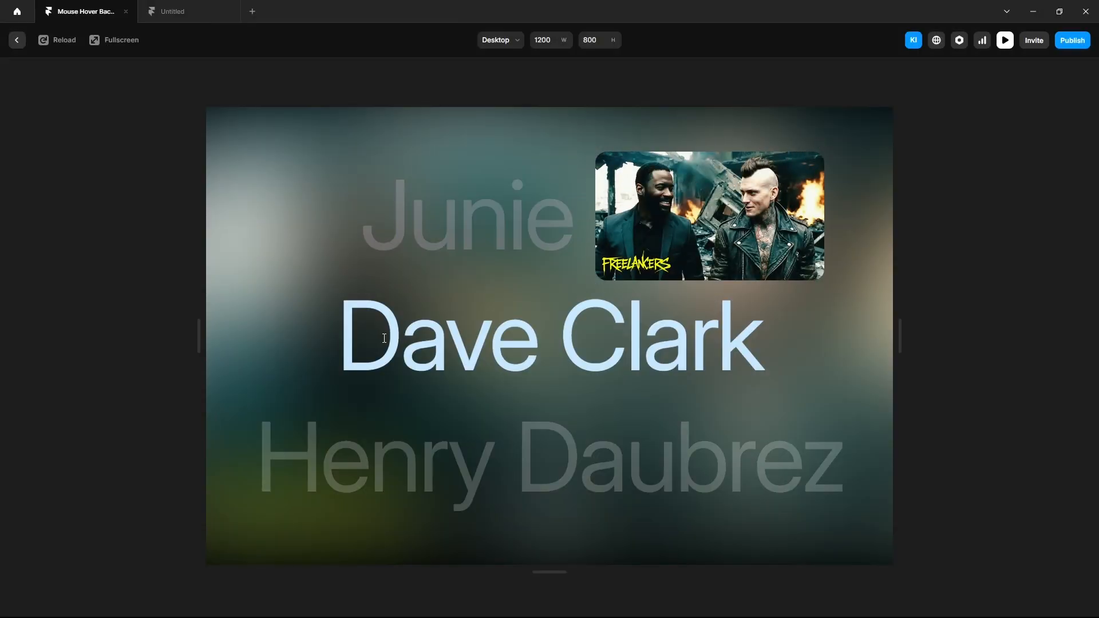
left_click(191, 18)
Step: Rename the duplicated Dave Clark and Henry Daubrez images with a BG suffix
left_click(403, 424)
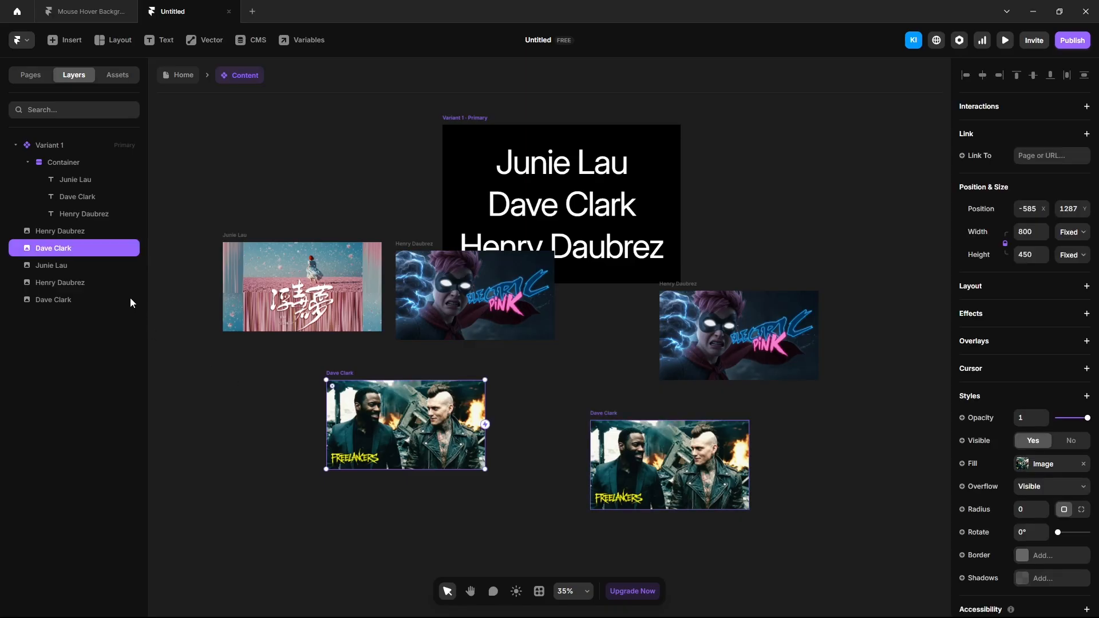
double_click(84, 252)
type("BG")
key("Return")
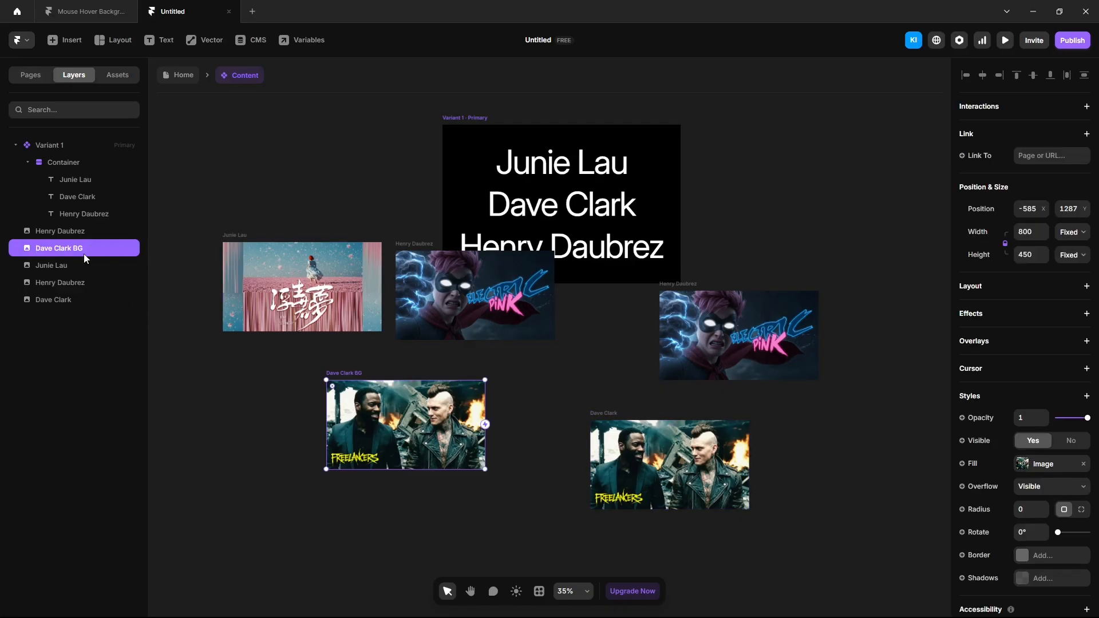
double_click(85, 230)
type("BG")
Step: Move all five images into Variant 1, absolutely positioned and centred horizontally
left_click(69, 299, "shift")
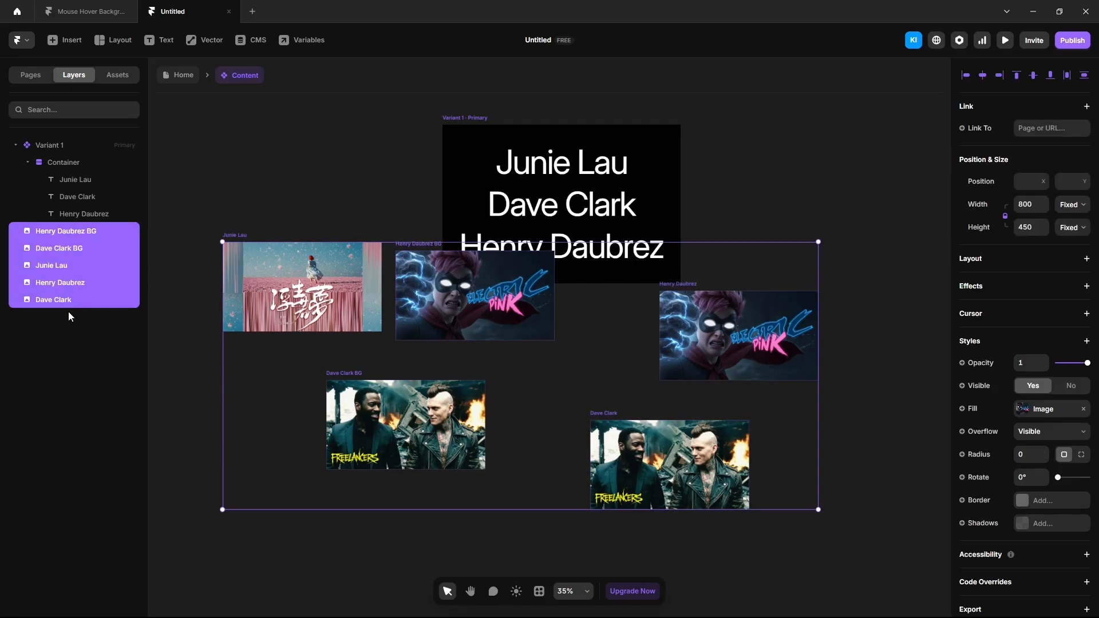
left_click_drag(57, 289, 44, 145)
left_click(1039, 181)
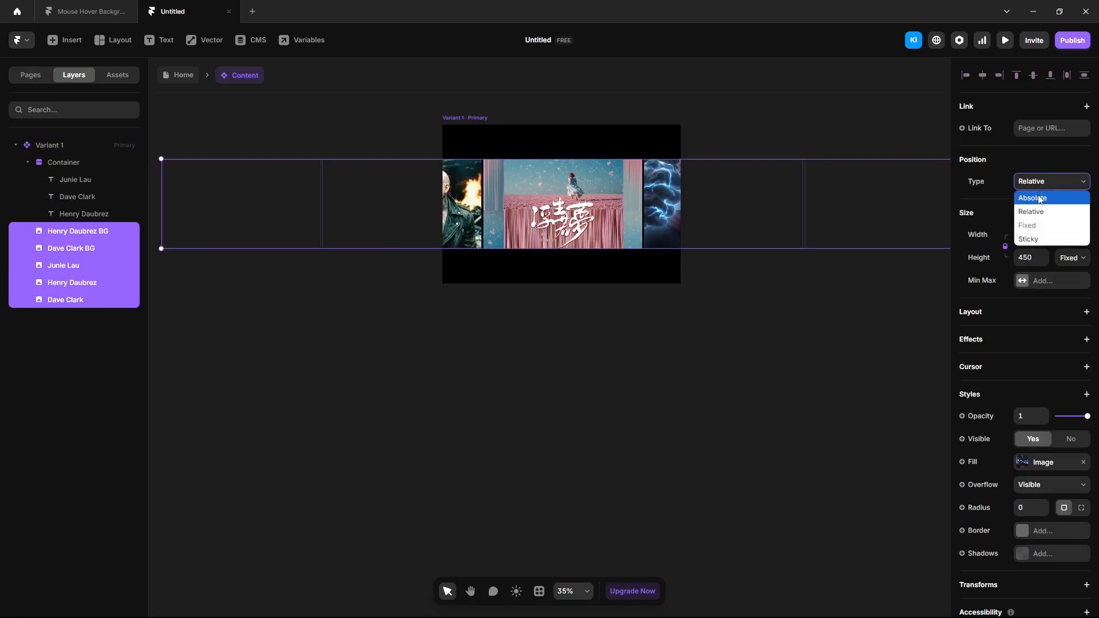
left_click(1041, 197)
left_click(983, 76)
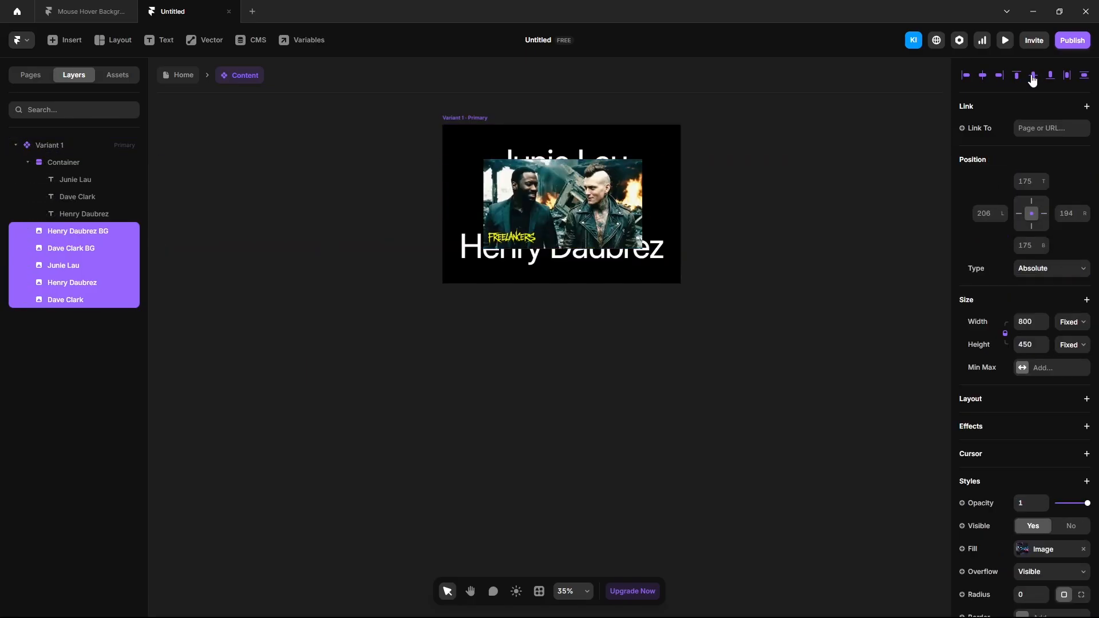
left_click(873, 304)
Step: Set the Henry Daubrez BG and Dave Clark BG images' height to Viewport
left_click(104, 237)
left_click(94, 251, "shift")
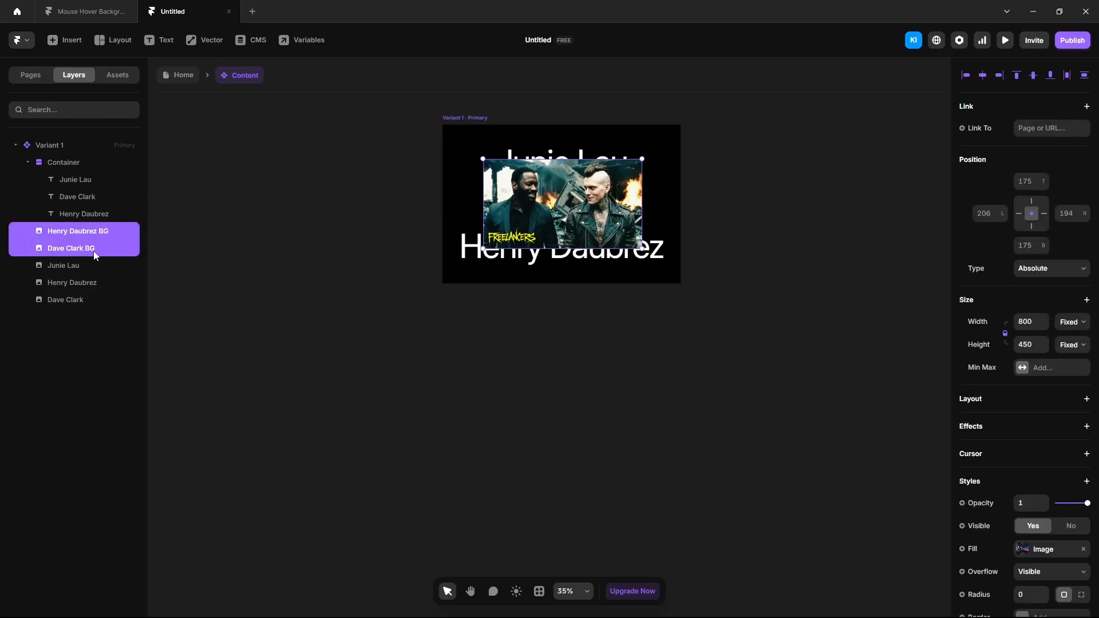
left_click(1074, 347)
left_click(1070, 430)
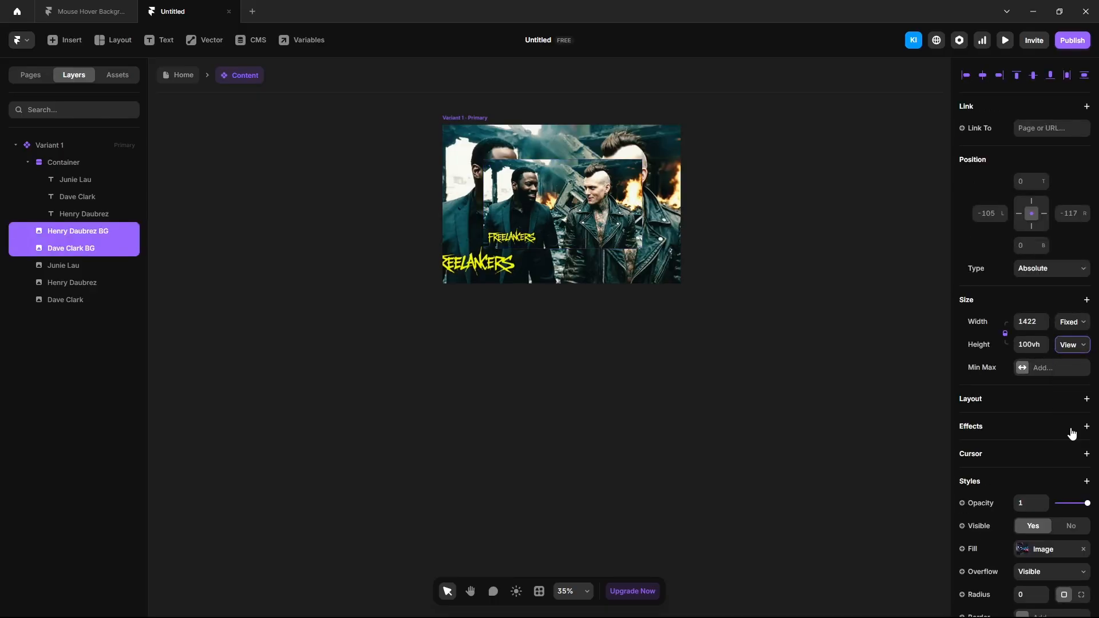
left_click(1087, 481)
Step: Give both BG images an 80 blur filter and 0 opacity
mouse_move(1005, 265)
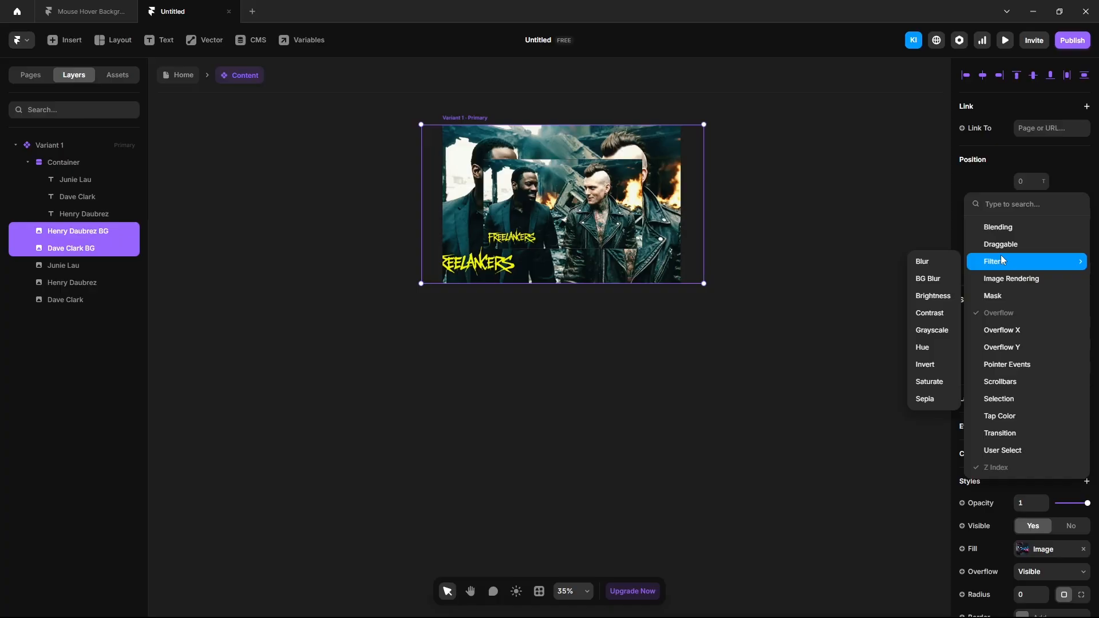
left_click(934, 261)
scroll(1043, 481, "down", 5)
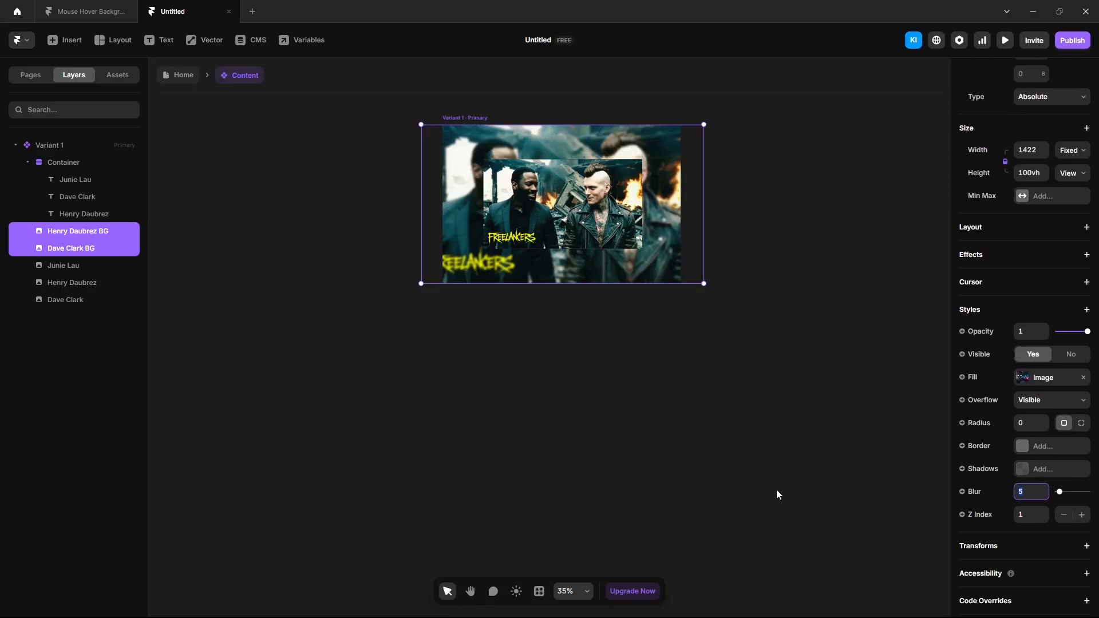
key("Return")
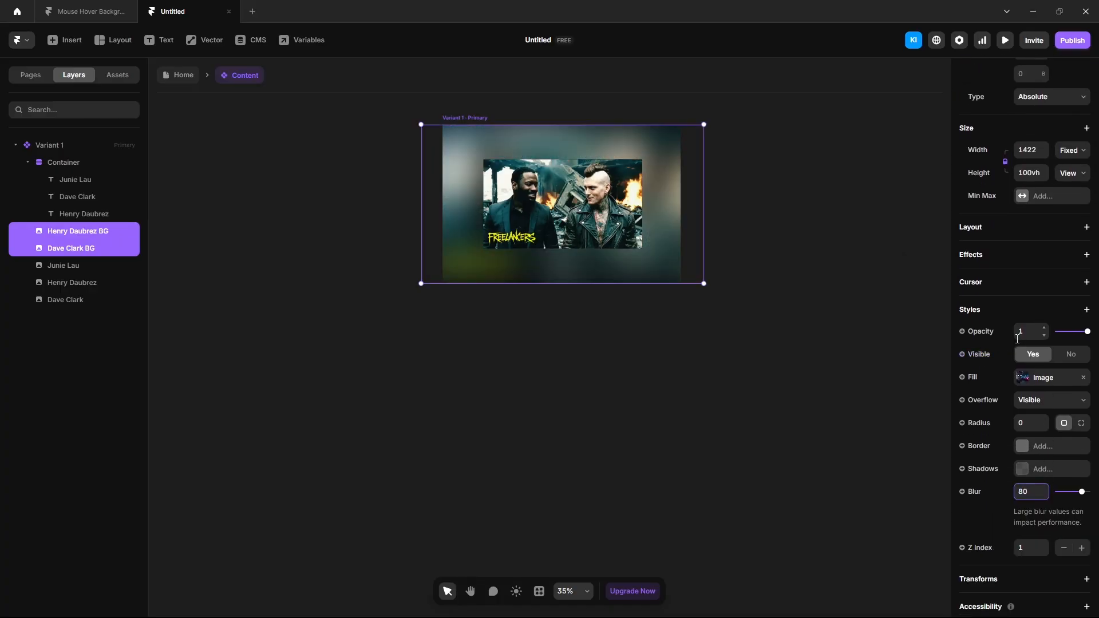
left_click(1019, 334)
type("0")
key("Return")
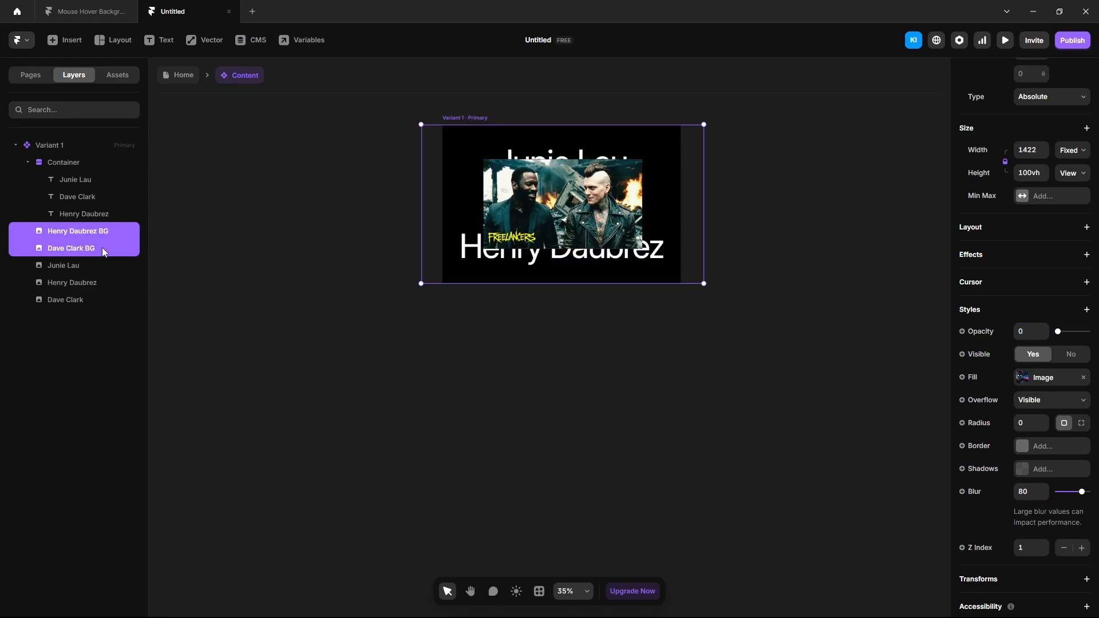
right_click(102, 248)
Step: Lock the BG layers, then give the three name images width 400 and corner radius 20
left_click(123, 475)
left_click(75, 266)
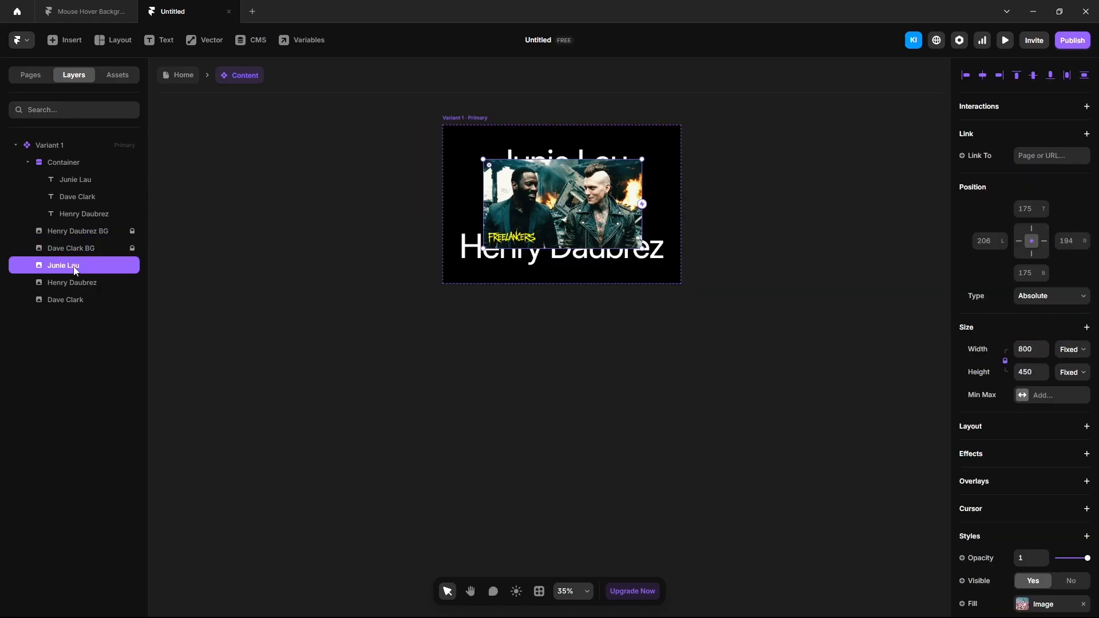
left_click(75, 300, "shift")
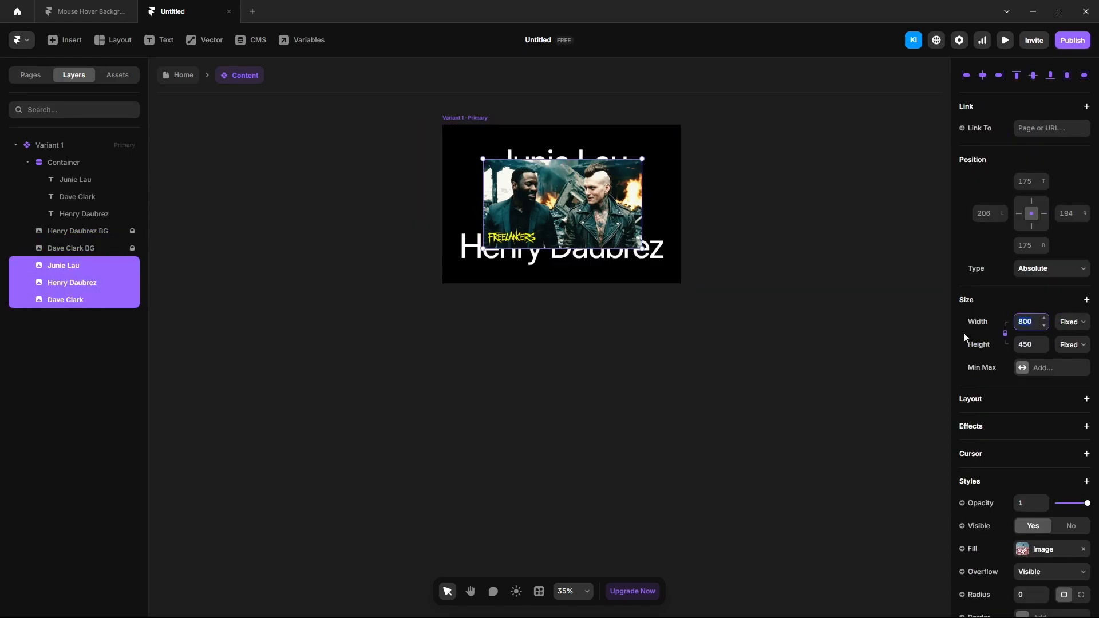
type("400")
key("Return")
scroll(1025, 515, "down", 3)
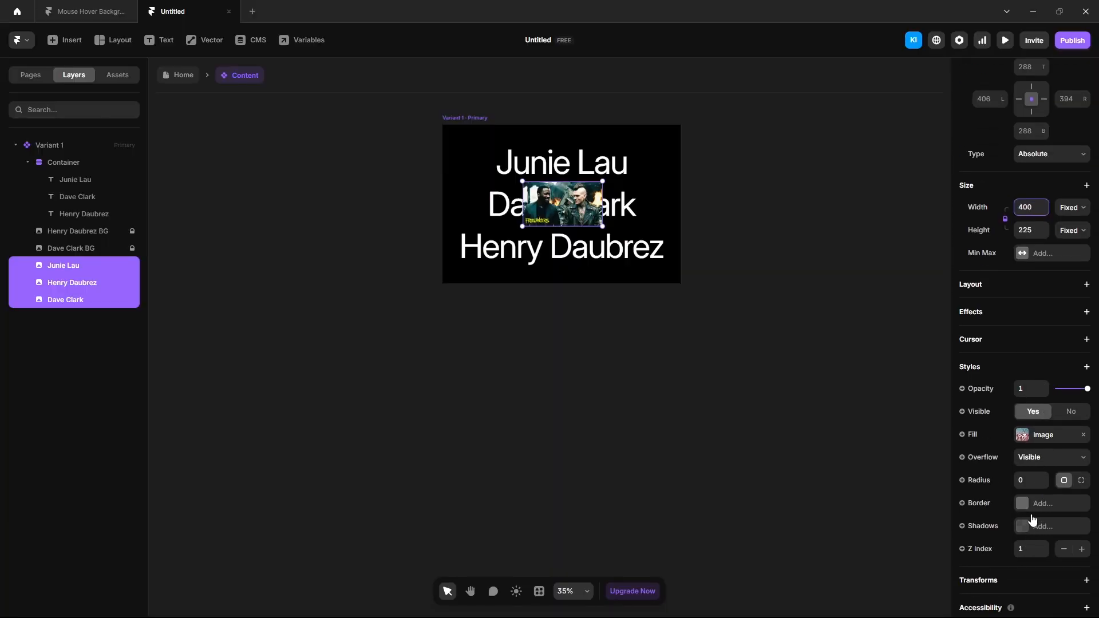
left_click(1026, 479)
type("2")
key("Return")
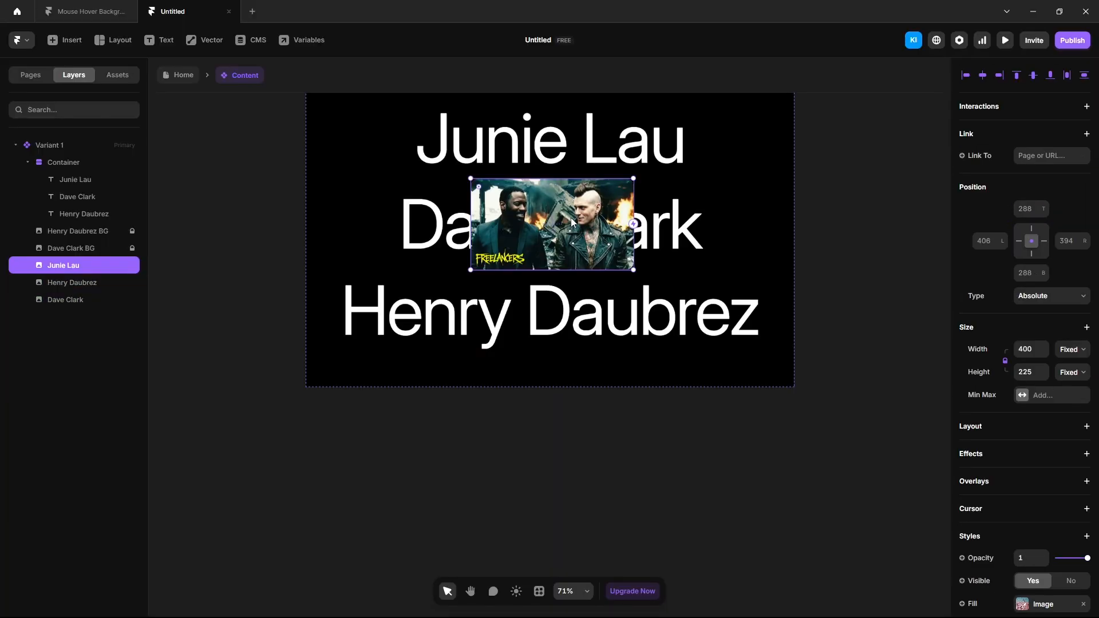
Step: Arrange the Dave Clark, Junie Lau and Henry Daubrez images beside the names
left_click_drag(572, 217, 623, 319)
left_click(63, 265)
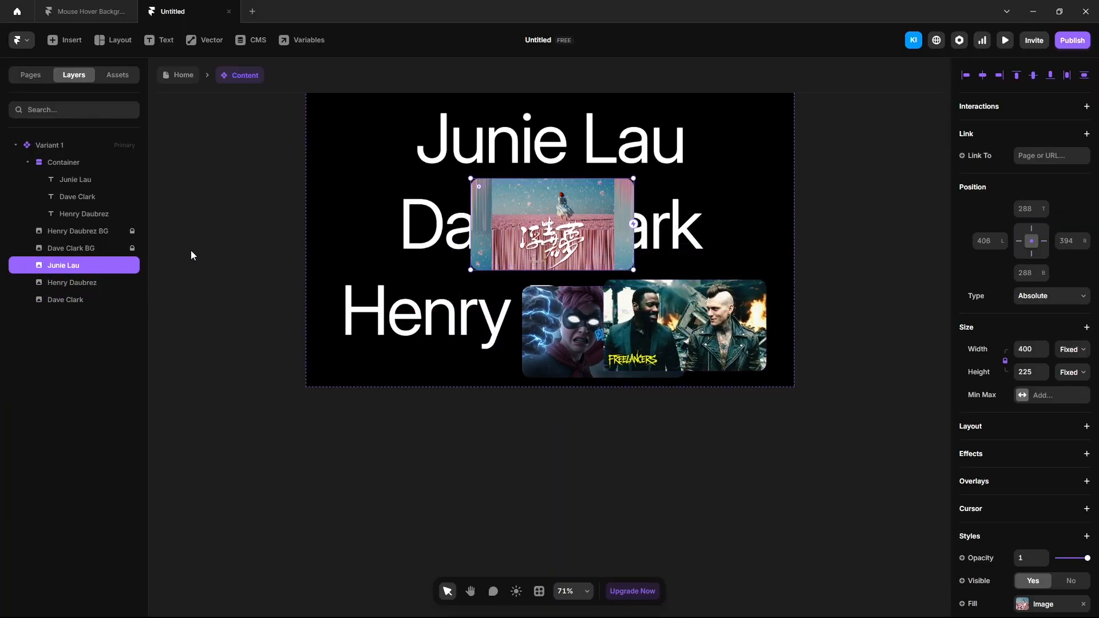
left_click_drag(537, 228, 381, 244)
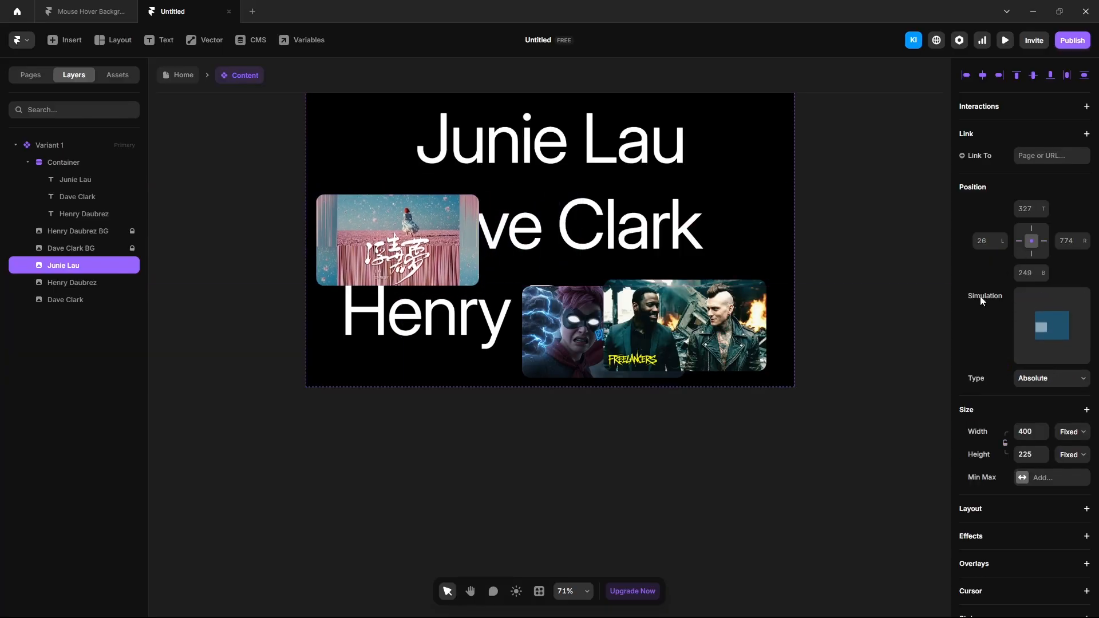
left_click_drag(695, 324, 664, 146)
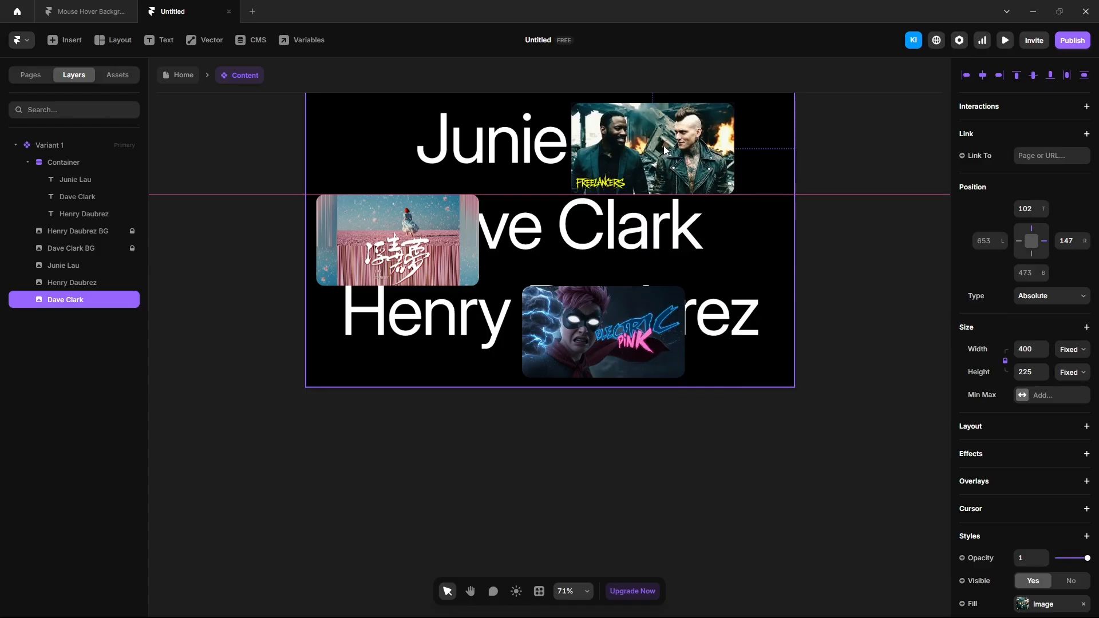
left_click_drag(620, 342, 431, 246)
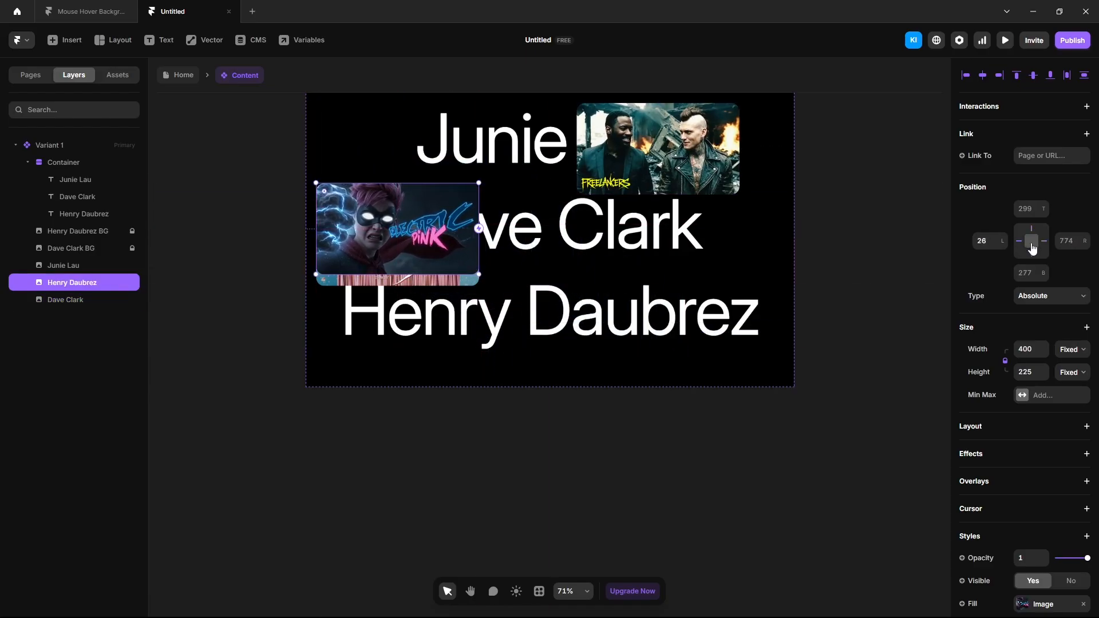
Step: Set the three name images' opacity to 0
left_click(71, 300)
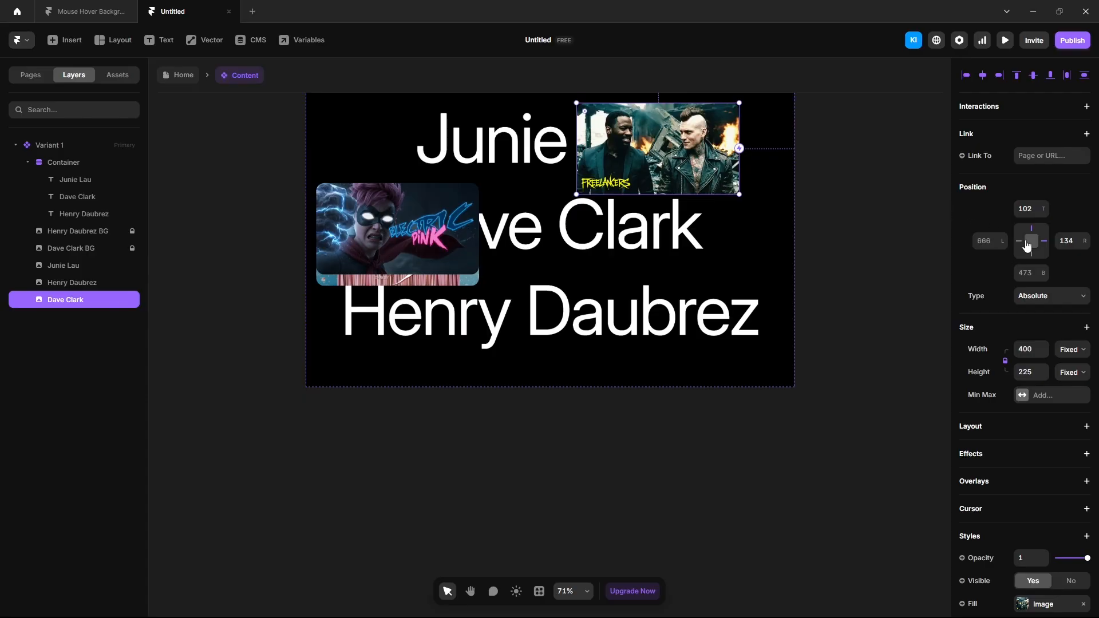
left_click(63, 265, "shift")
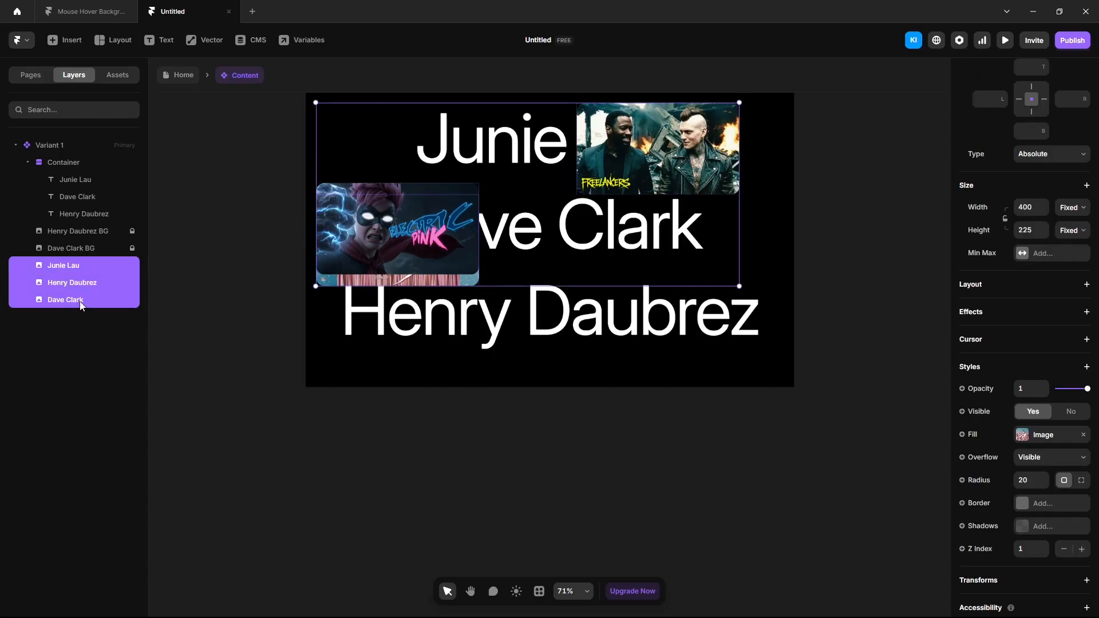
left_click(1023, 386)
type("0")
key("Return")
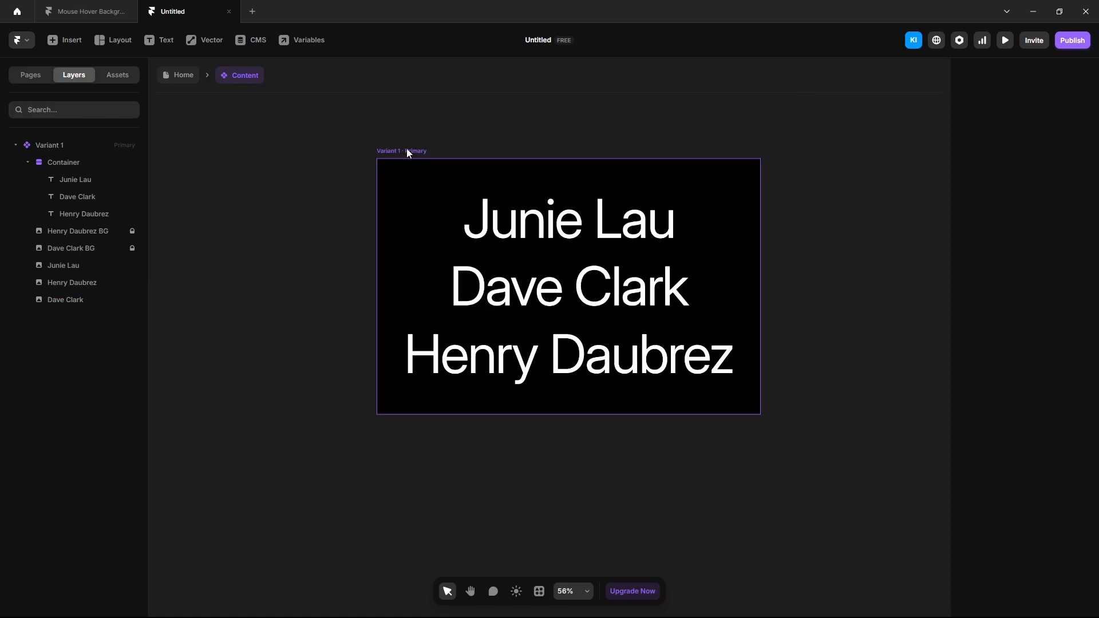
Step: Add a second variant, Variant 2, next to Variant 1
left_click(407, 151)
left_click_drag(862, 483, 633, 483)
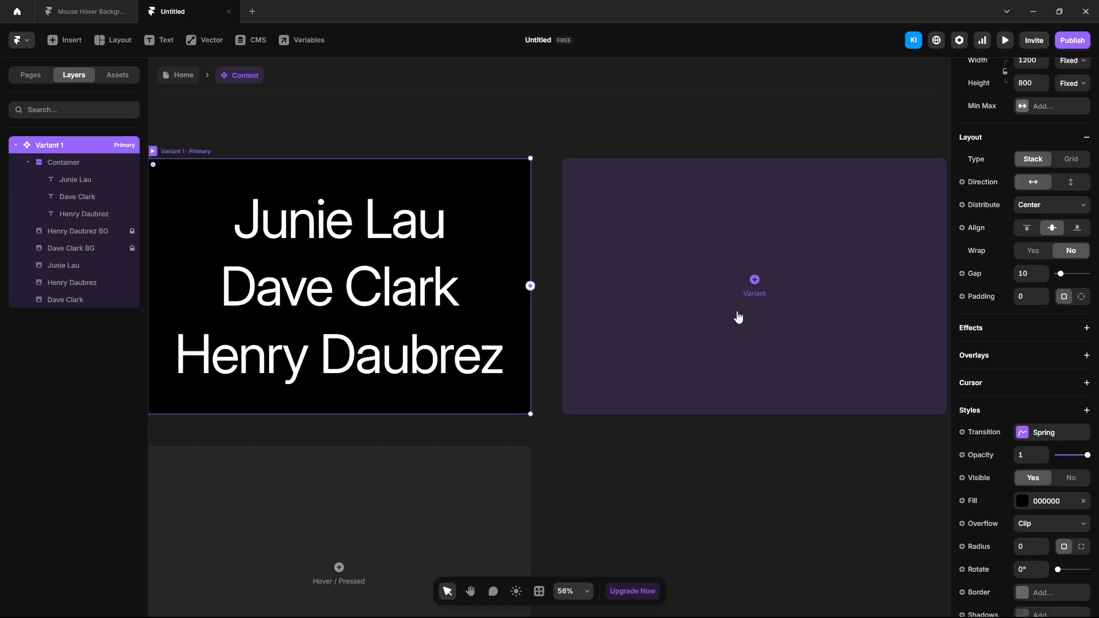
left_click(756, 280)
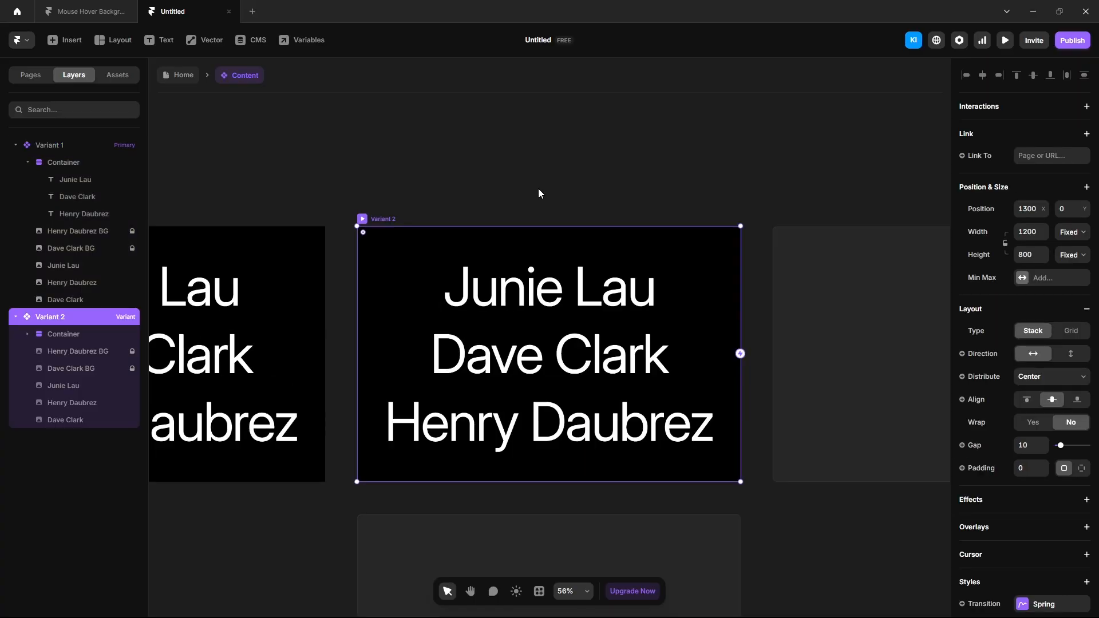
Step: Give Variant 2 a wide radial gradient fill with pinkish grey centre and middle stops
scroll(1008, 428, "down", 3)
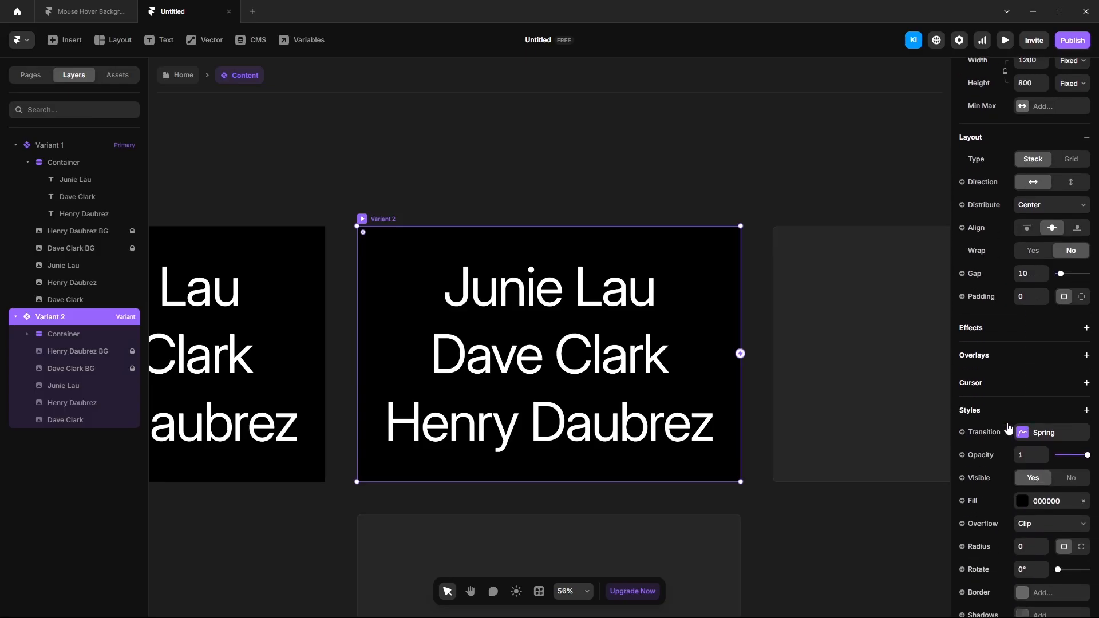
left_click(1022, 501)
left_click(866, 423)
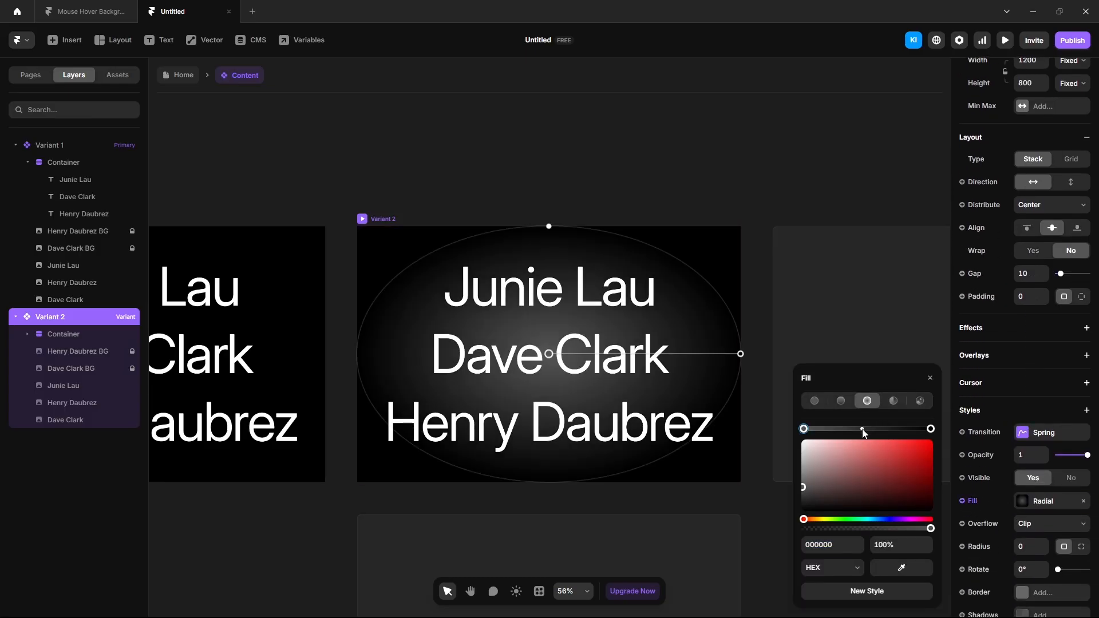
left_click(827, 545)
key("ctrl+v")
key("Return")
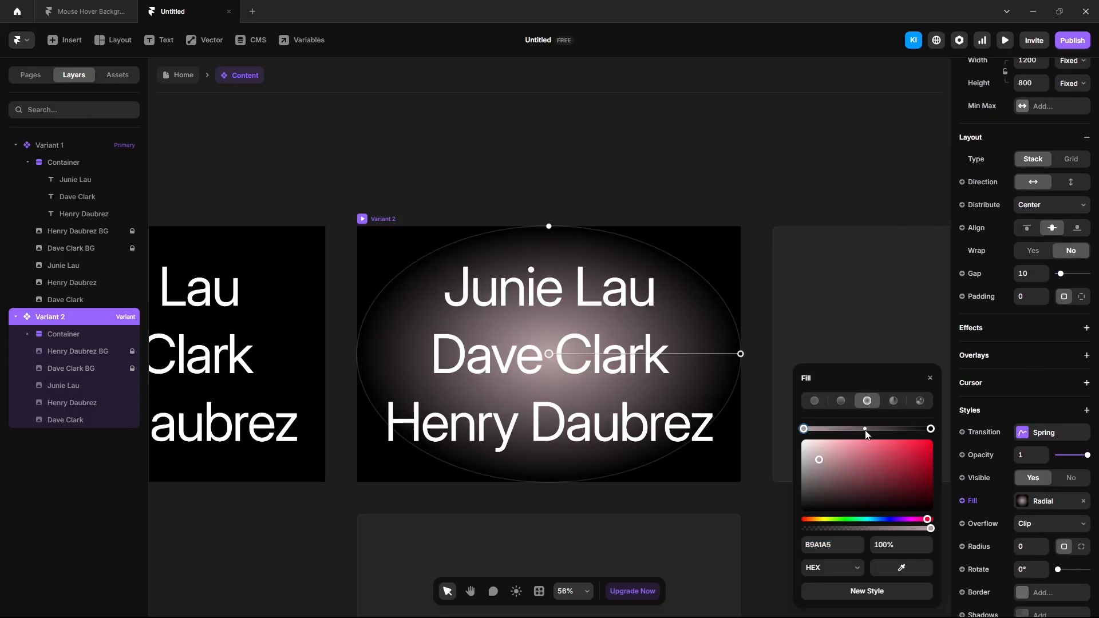
left_click(865, 430)
left_click(840, 542)
key("ctrl+v")
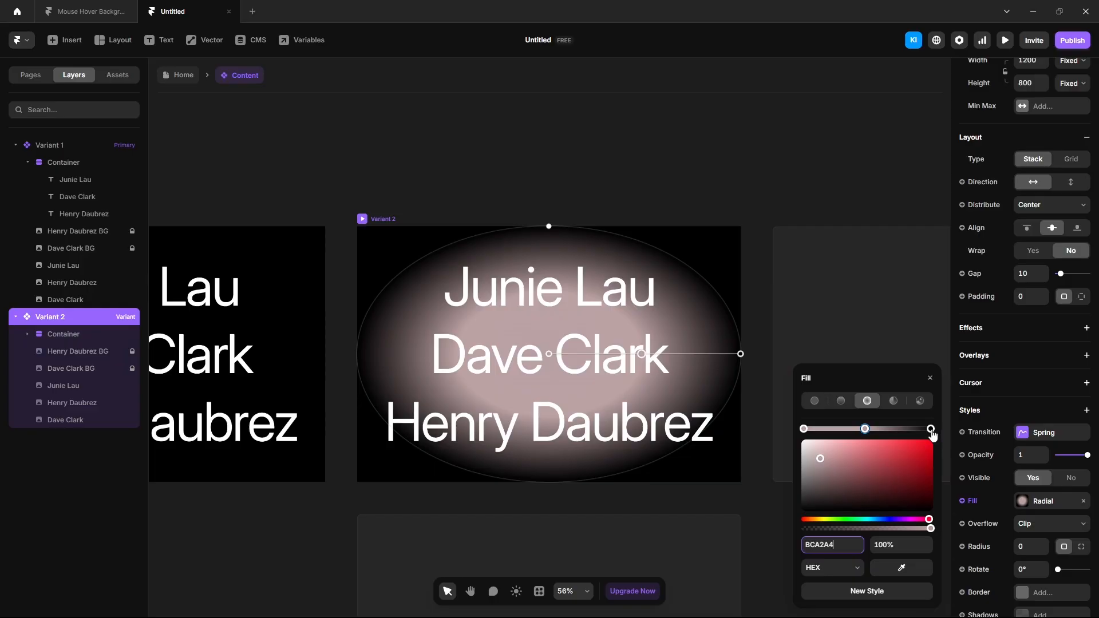
left_click(930, 429)
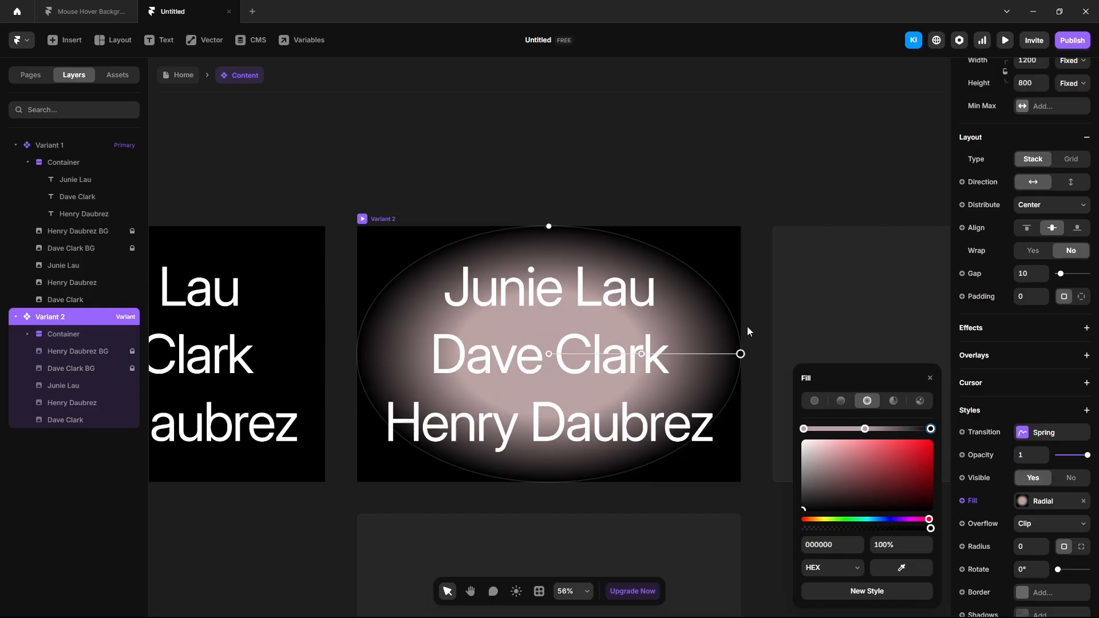
scroll(537, 180, "down", 4)
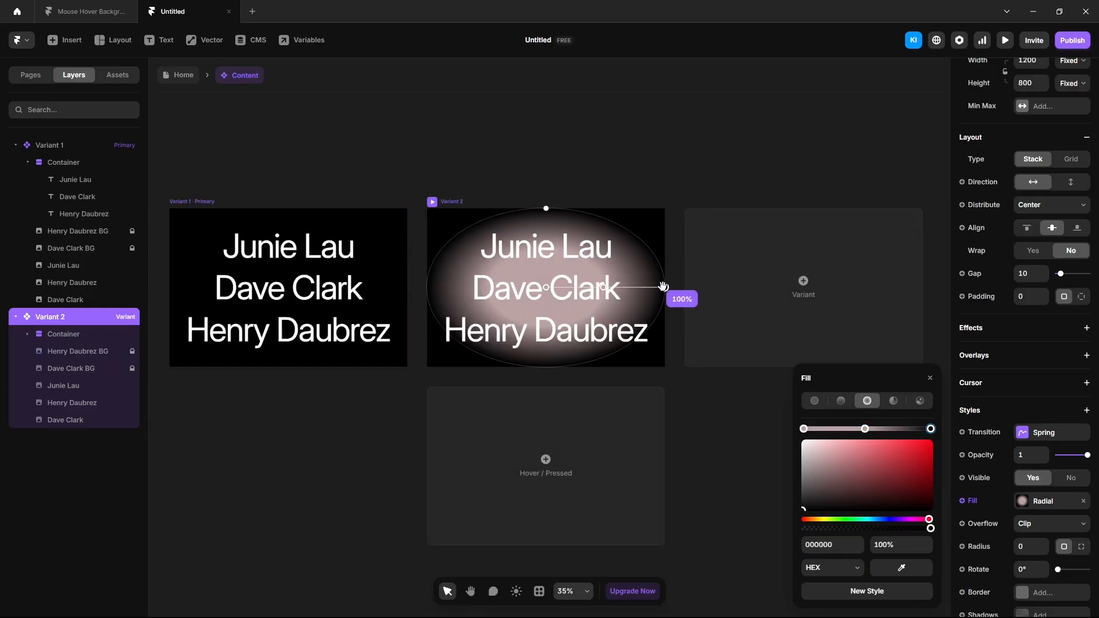
left_click_drag(665, 287, 989, 301)
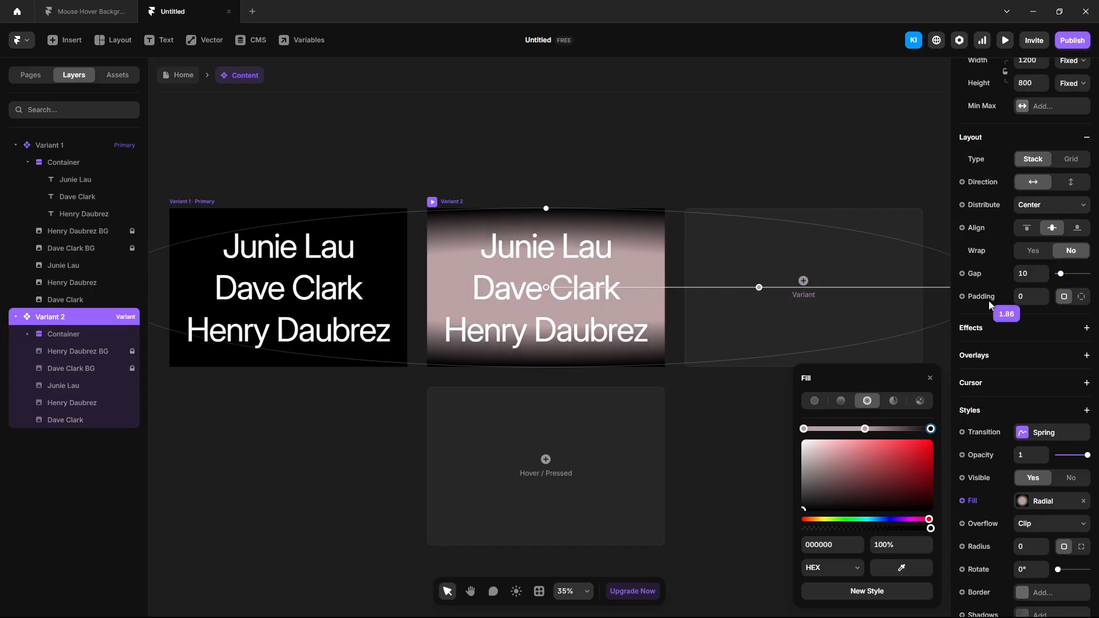
Step: Color the Junie Lau name in Variant 2 pink, FFDDFC
left_click(578, 259)
scroll(1008, 517, "down", 3)
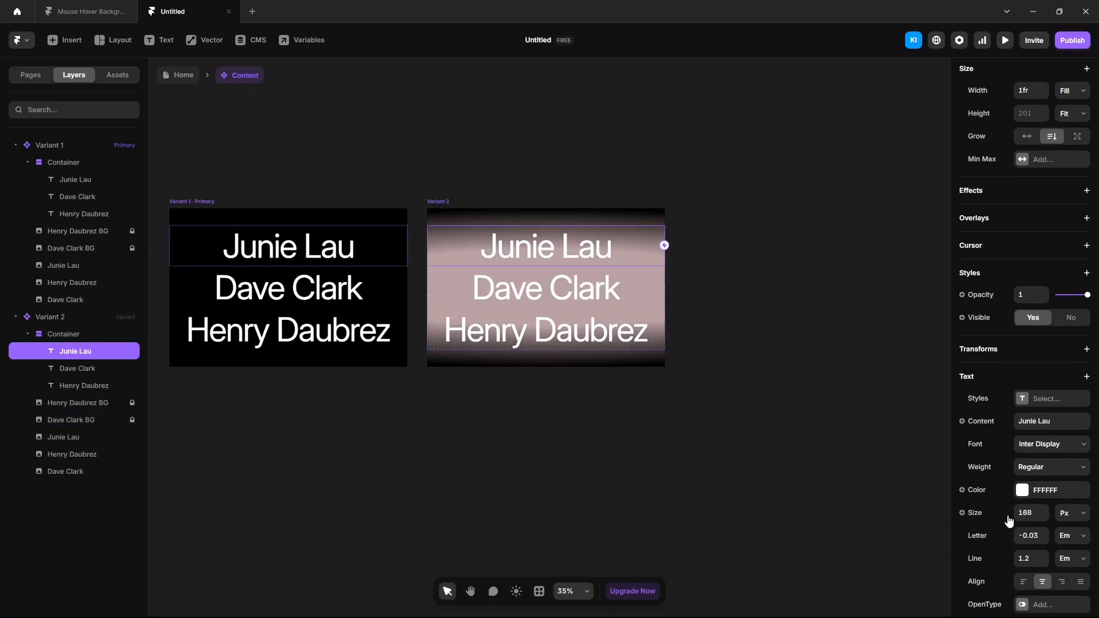
left_click(1024, 495)
key("ctrl+v")
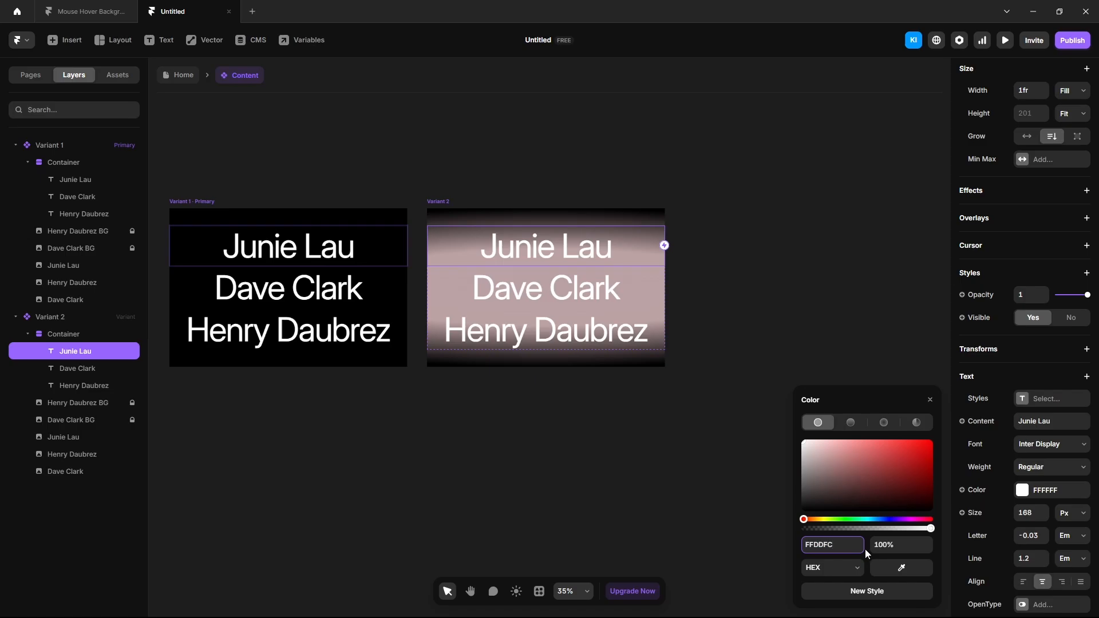
key("Return")
left_click(77, 368)
Step: Fade Dave Clark and Henry Daubrez to 0.2 and show the Junie Lau thumbnail at opacity 1
left_click(84, 385, "shift")
left_click(1023, 411)
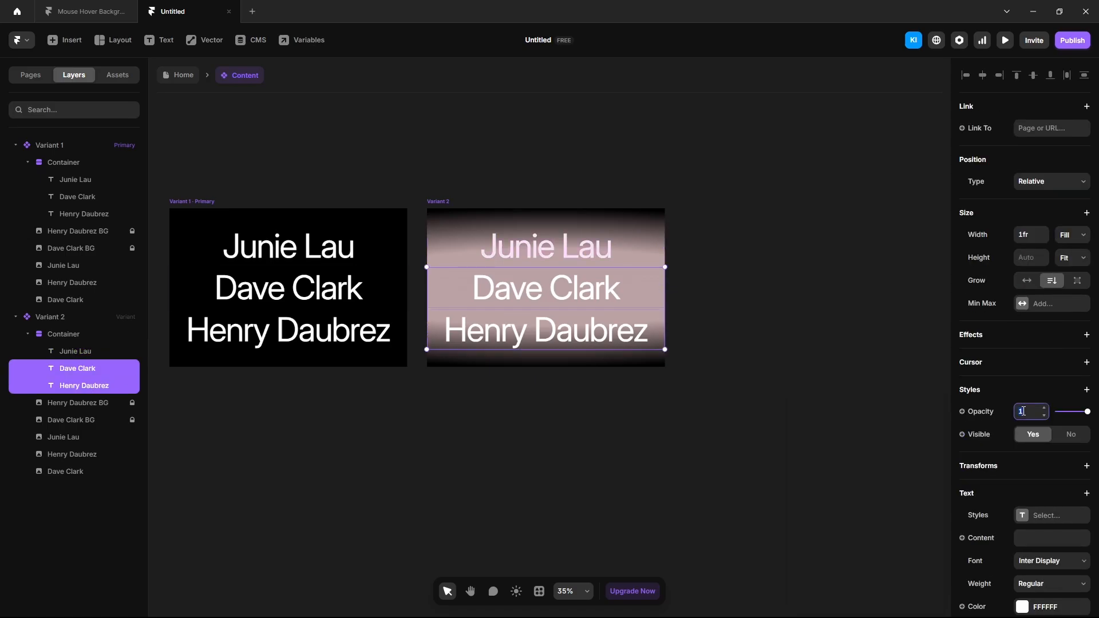
key("Return")
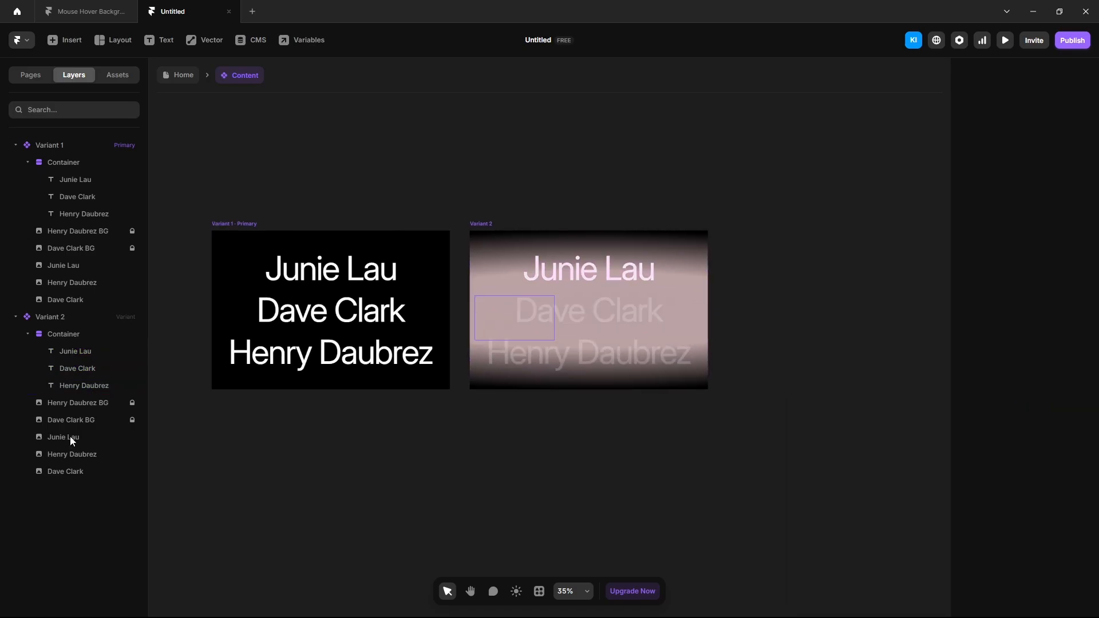
left_click(71, 437)
left_click(1025, 558)
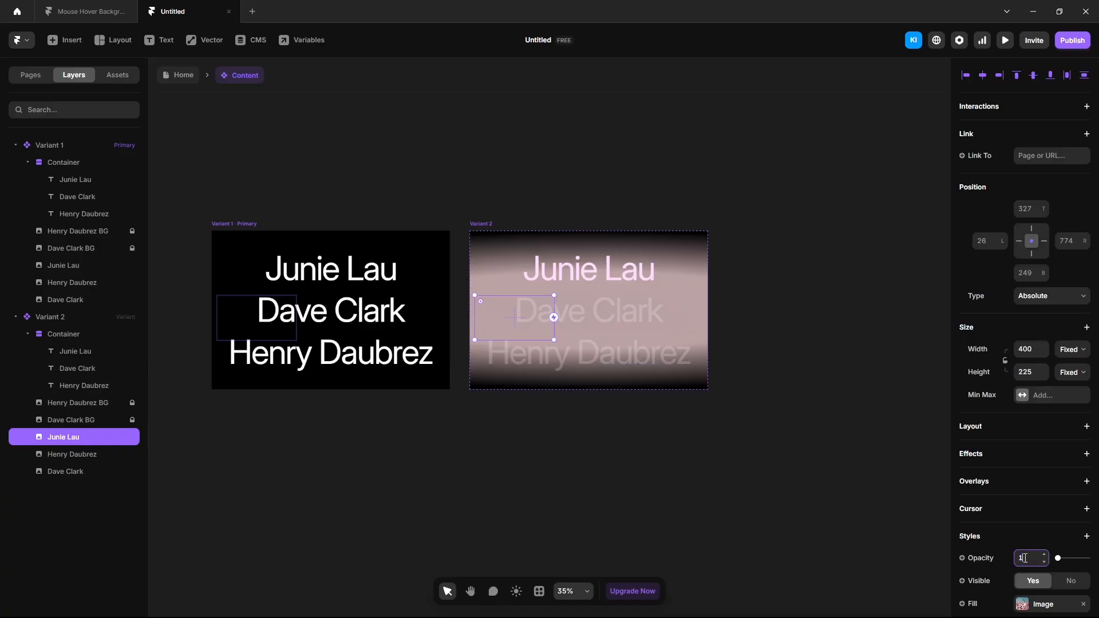
type("1")
key("Return")
left_click(801, 488)
left_click_drag(767, 458, 594, 444)
left_click(306, 209)
Step: Add Variant 3 as a copy of Variant 2 and remove its pink fill
left_click(702, 304)
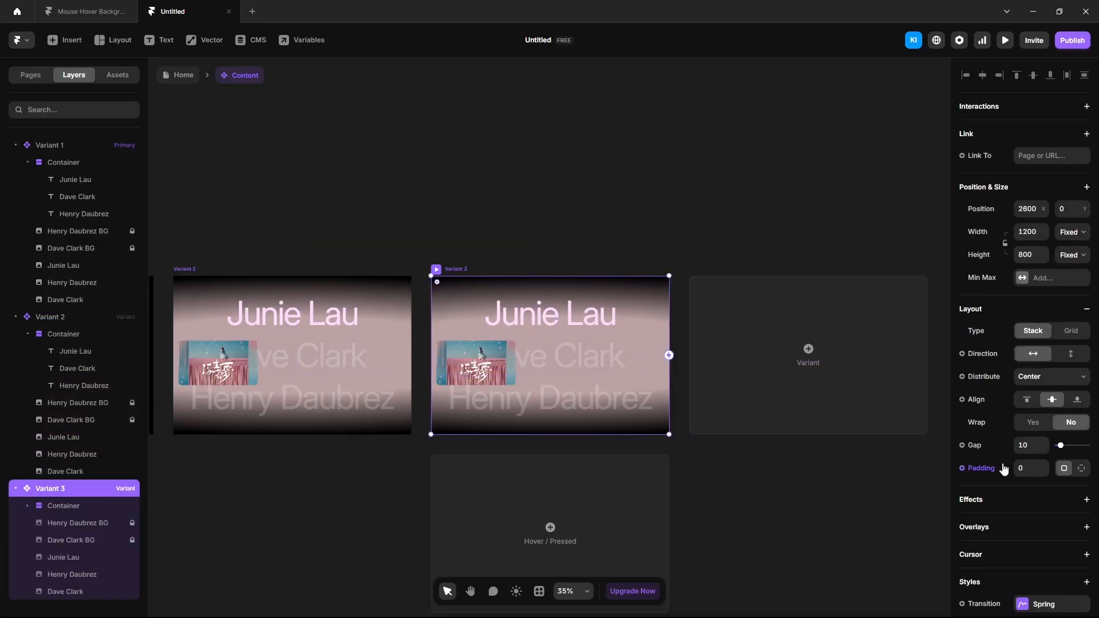
scroll(1004, 469, "down", 5)
left_click(1084, 503)
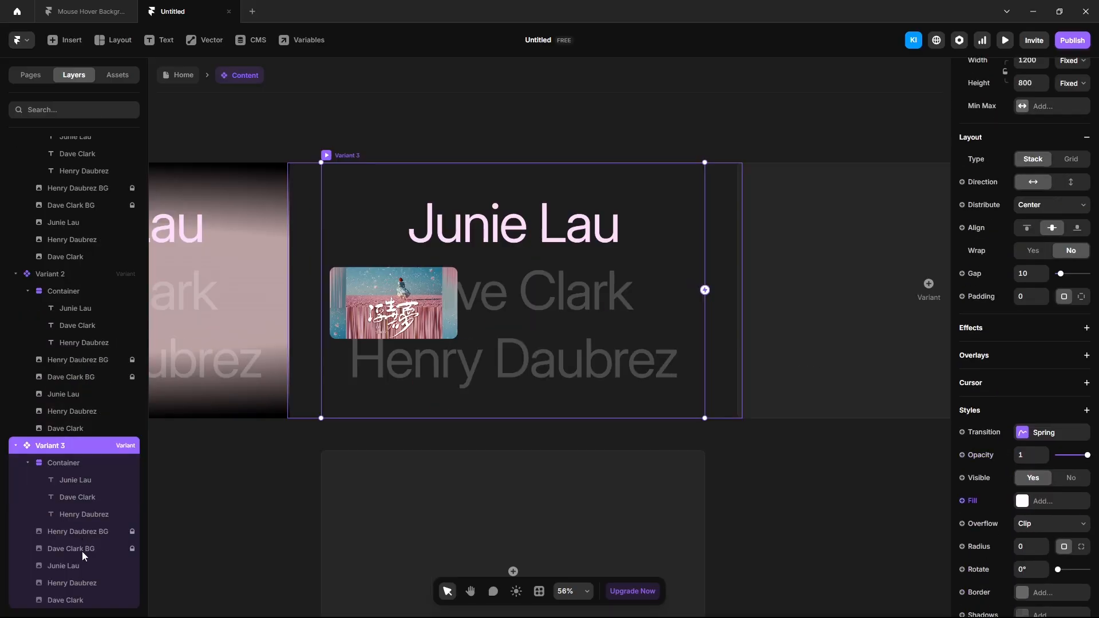
Step: Show the Dave Clark background at opacity 1 and hide the Junie Lau thumbnail at 0
left_click(83, 552)
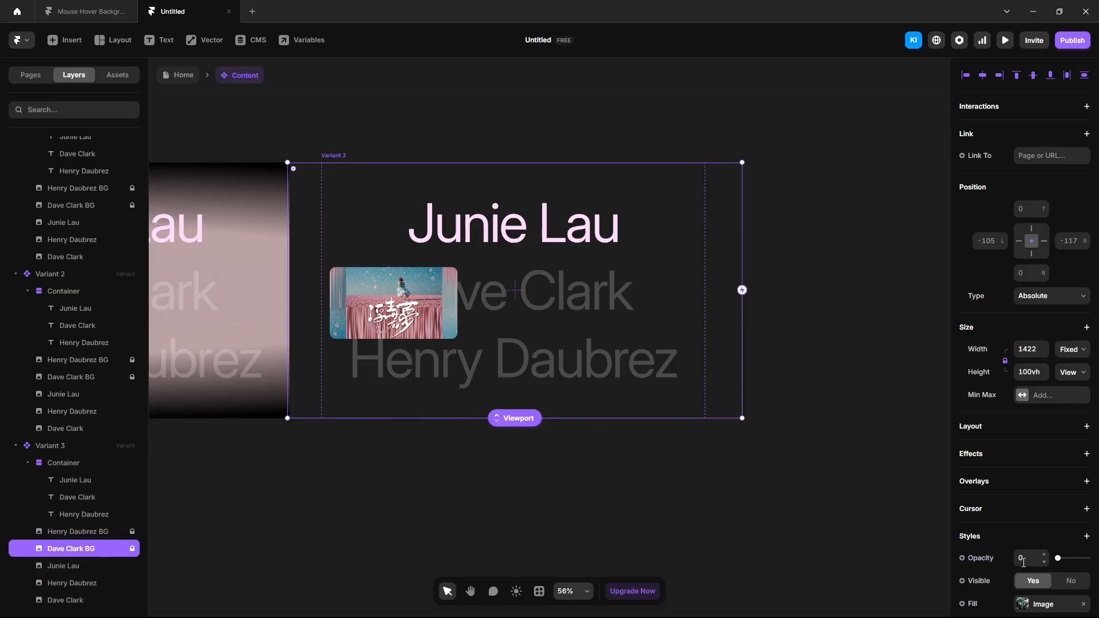
left_click(1025, 558)
type("1")
left_click(123, 566)
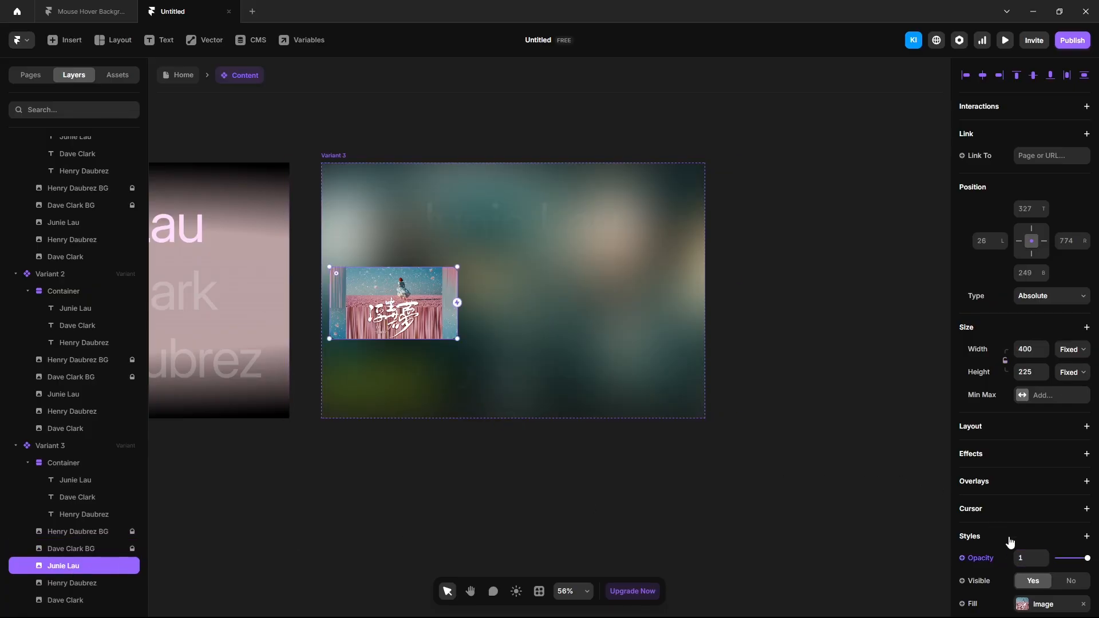
left_click(1027, 555)
type("0")
key("Return")
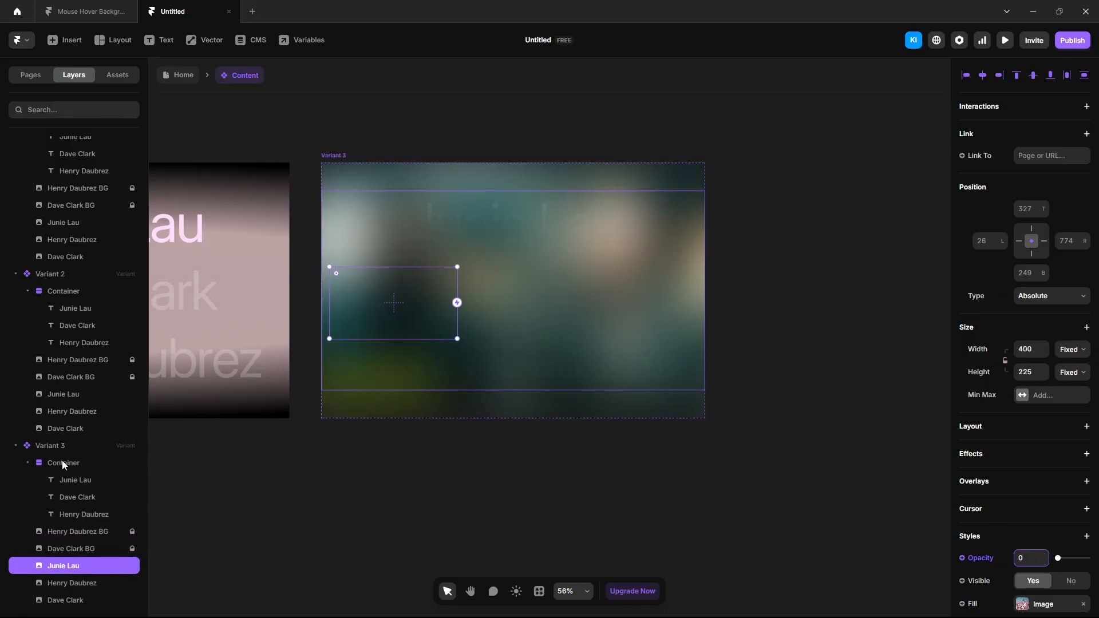
Step: Give the names Container a Z Index of 1
left_click(61, 460)
left_click(1087, 384)
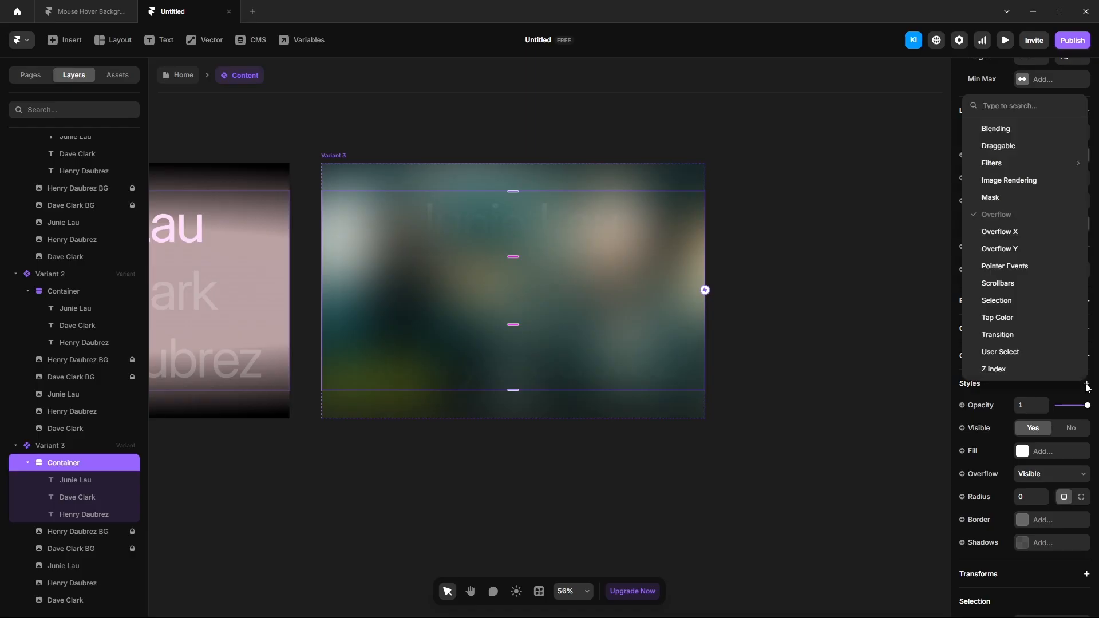
left_click(1020, 369)
type("1")
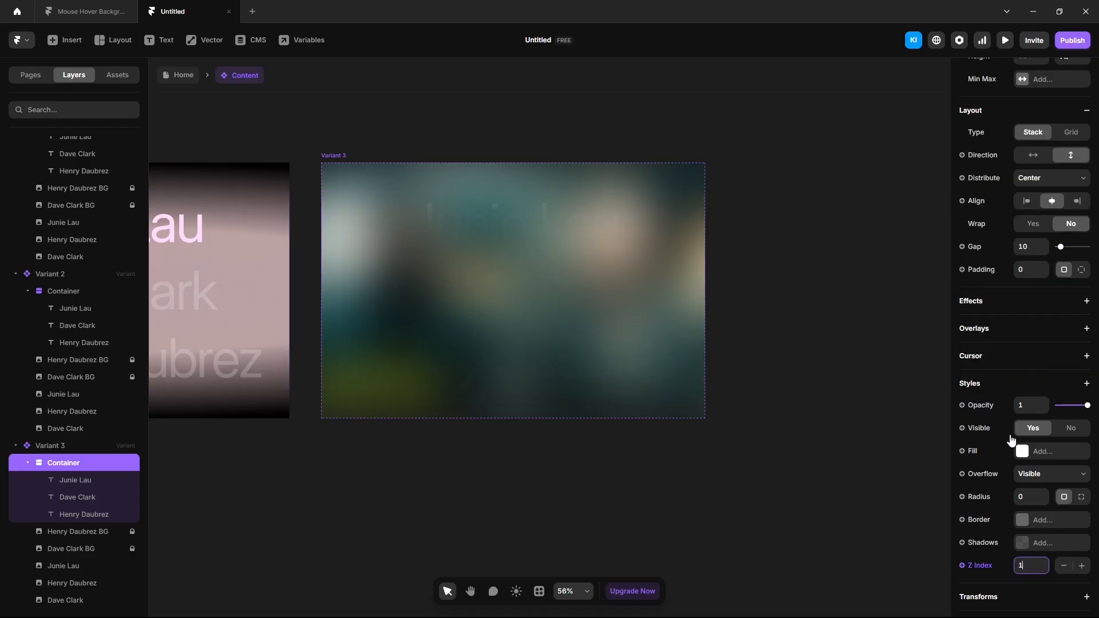
key("Return")
left_click(78, 484)
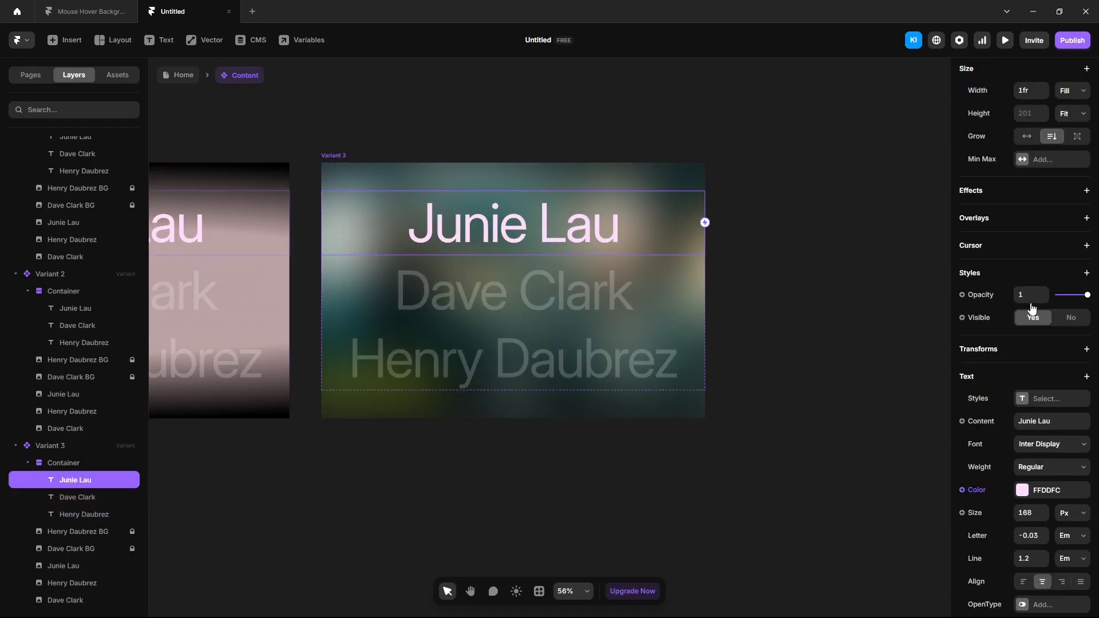
left_click(1034, 297)
type("0.2")
key("Return")
left_click(78, 497)
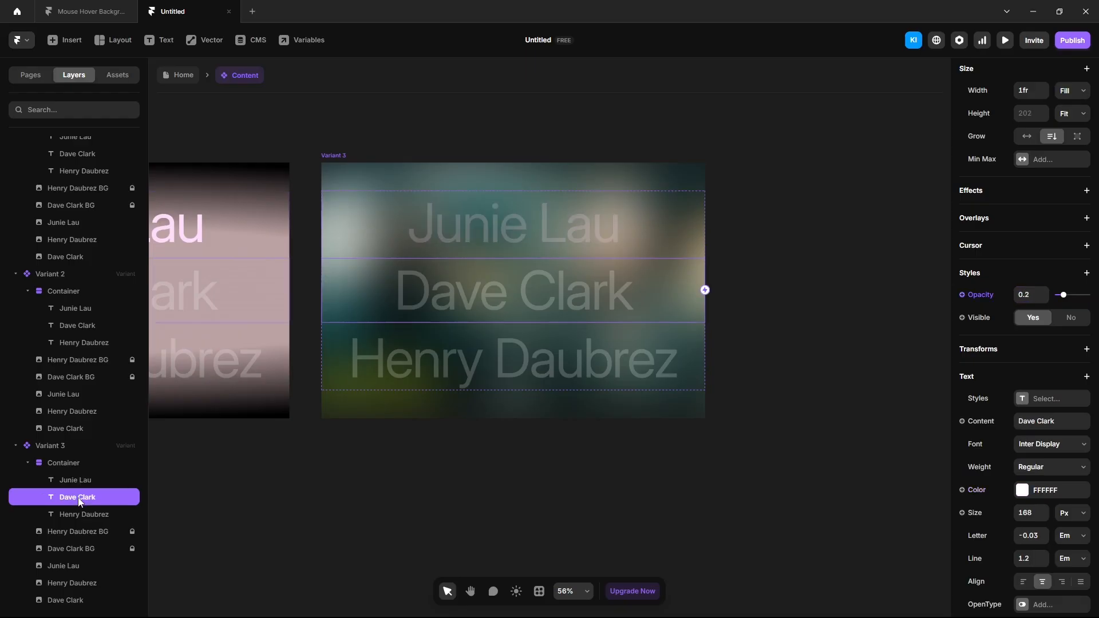
left_click(1041, 495)
type("C5E7FF")
key("Return")
left_click(1017, 298)
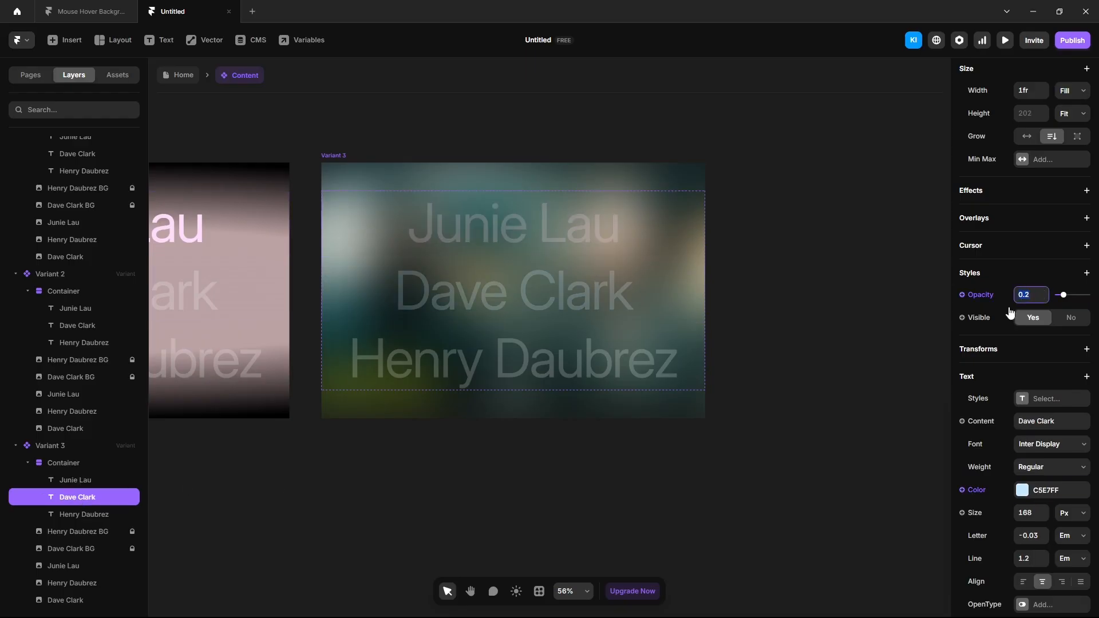
type("1")
key("Return")
Step: Show the Dave Clark thumbnail at opacity 1 in Variant 3
left_click(71, 604)
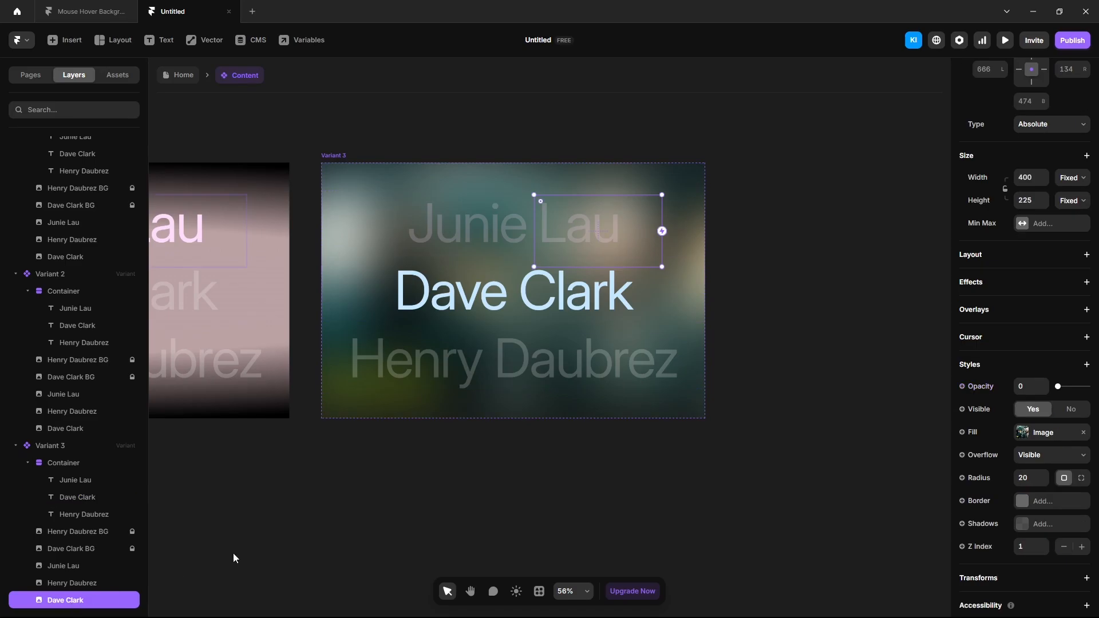
left_click(1017, 388)
type("1")
key("Return")
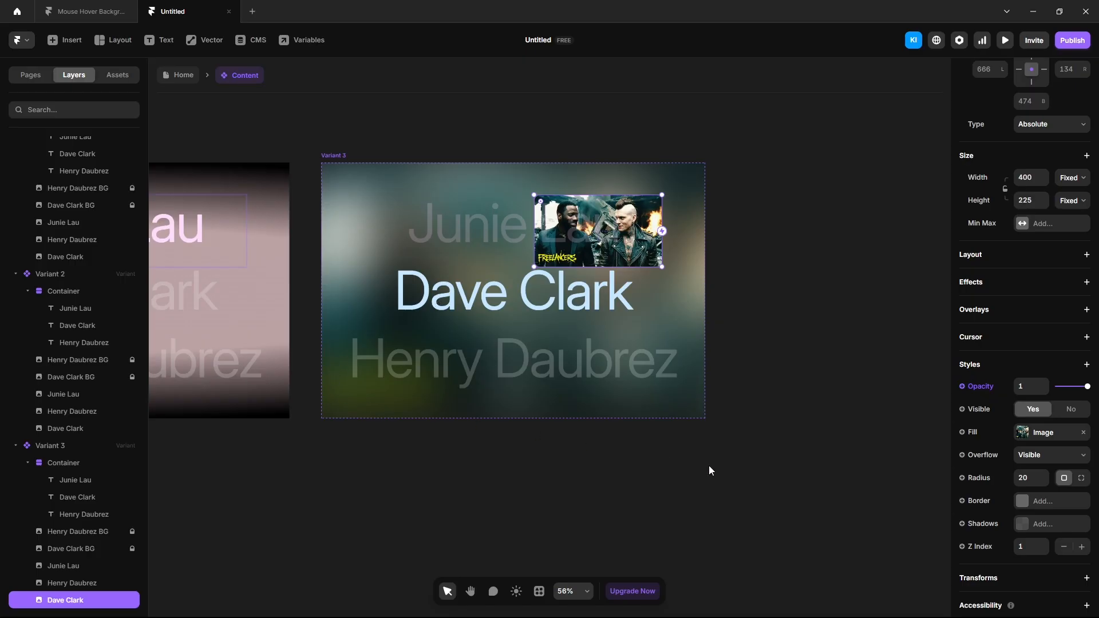
left_click(592, 506)
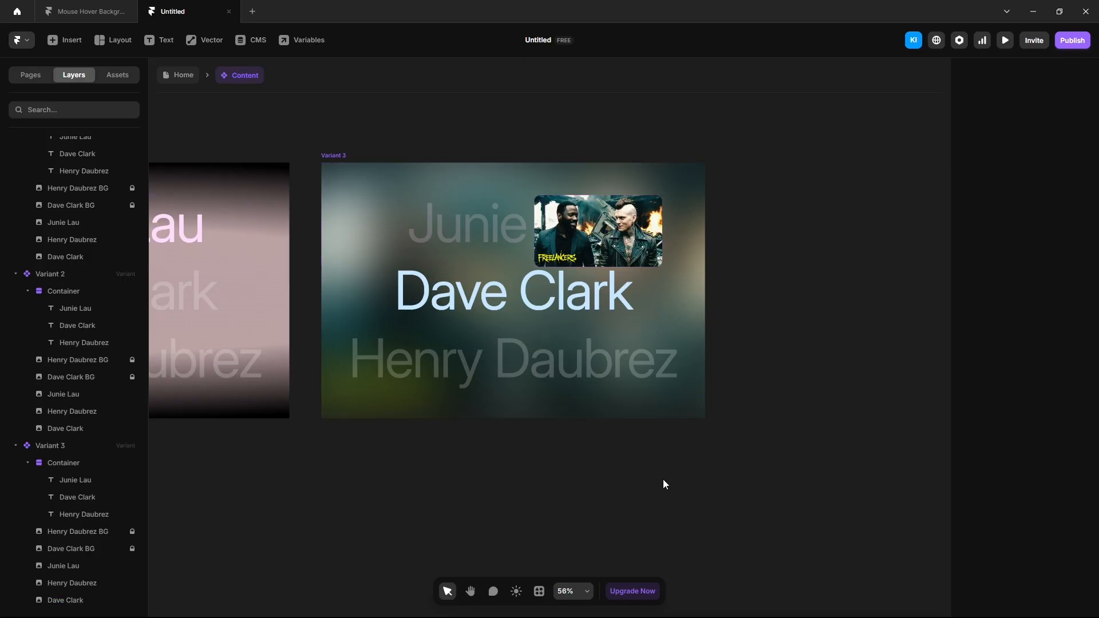
key("space")
left_click_drag(788, 473, 640, 484)
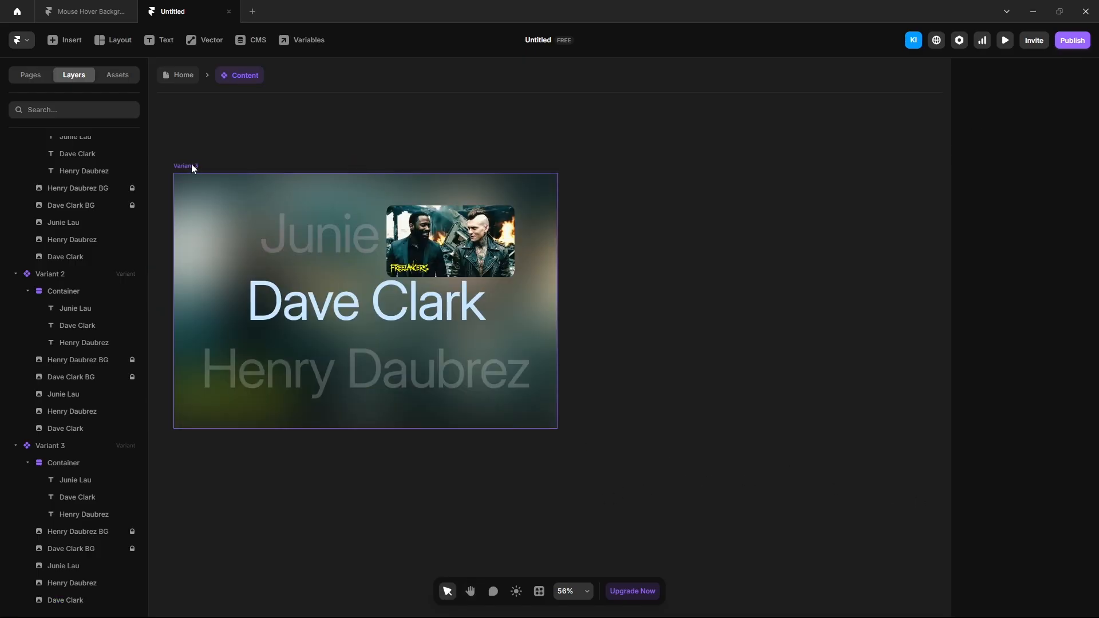
left_click(192, 165)
left_click(725, 330)
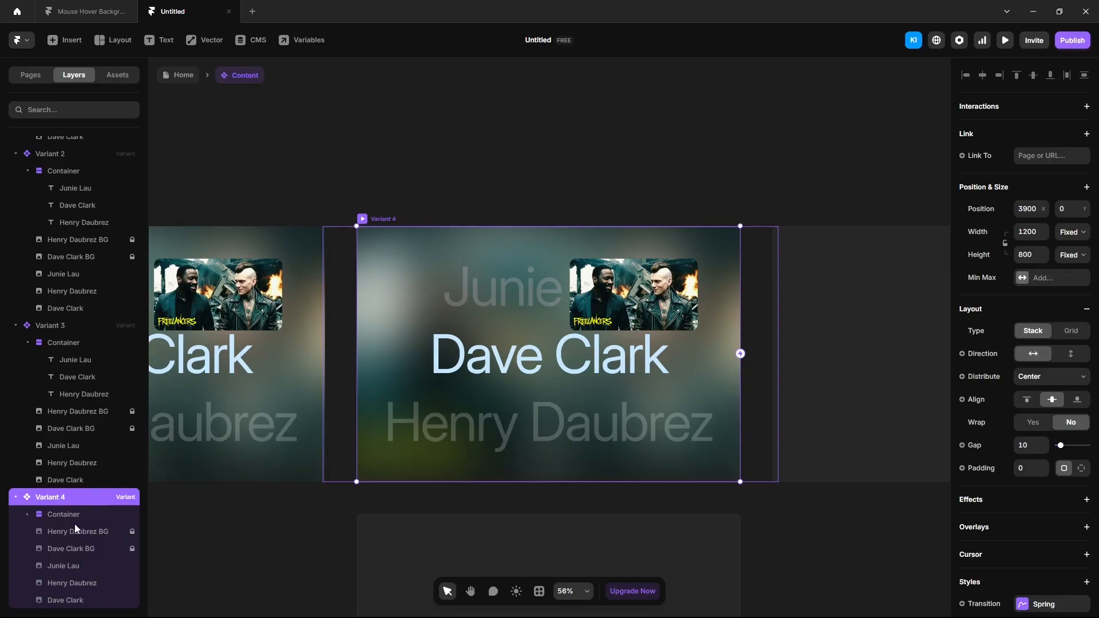
left_click(636, 280)
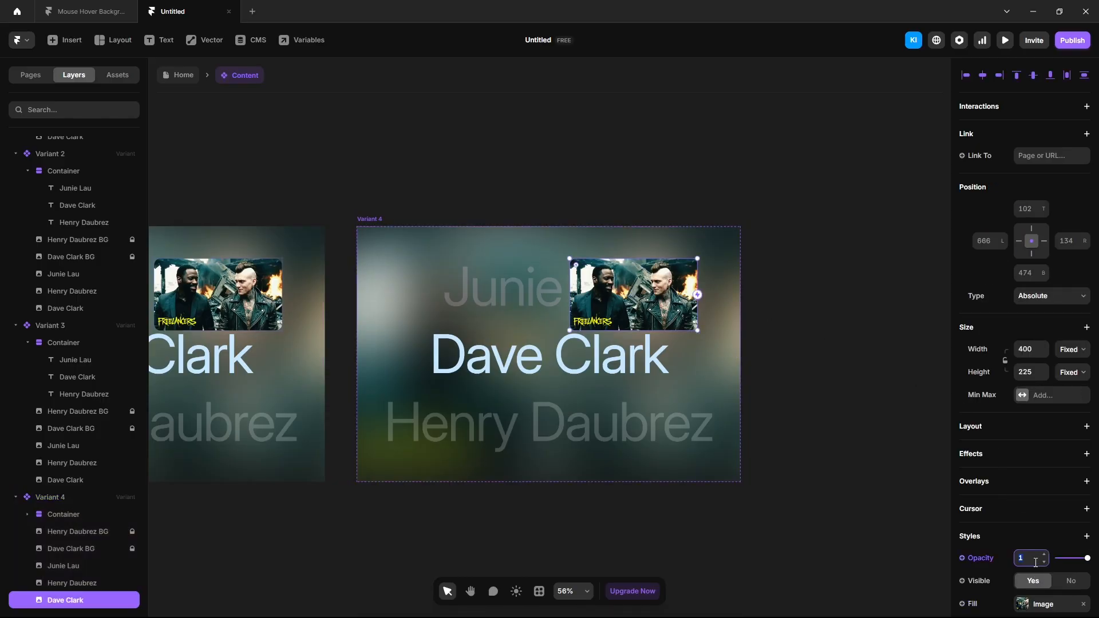
key("Return")
left_click(27, 515)
left_click(75, 548)
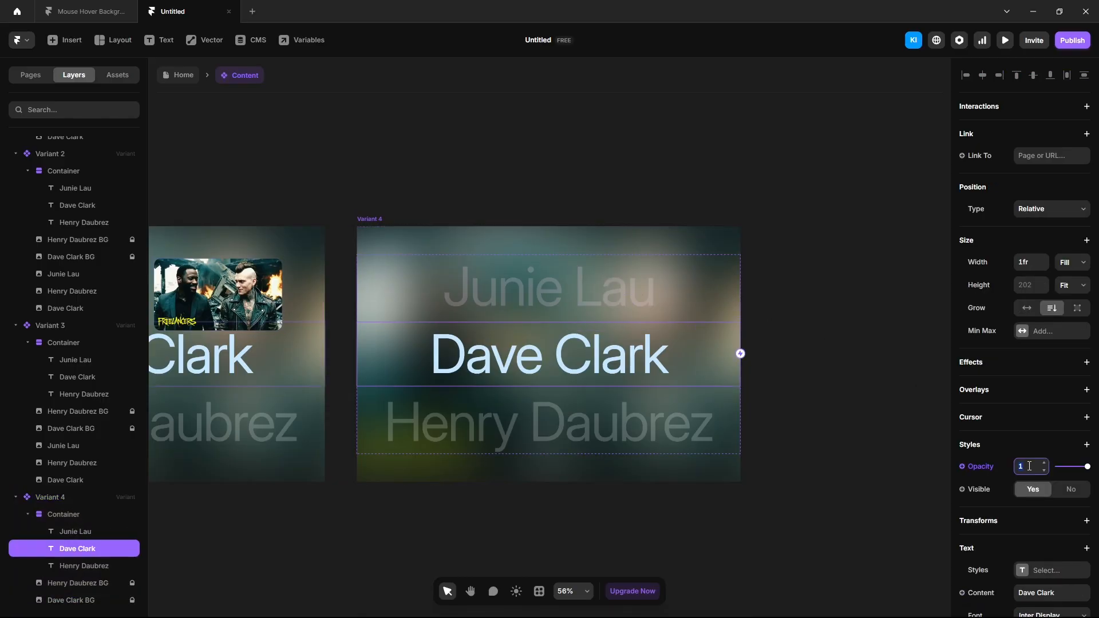
left_click(1028, 466)
type("0.2")
key("Return")
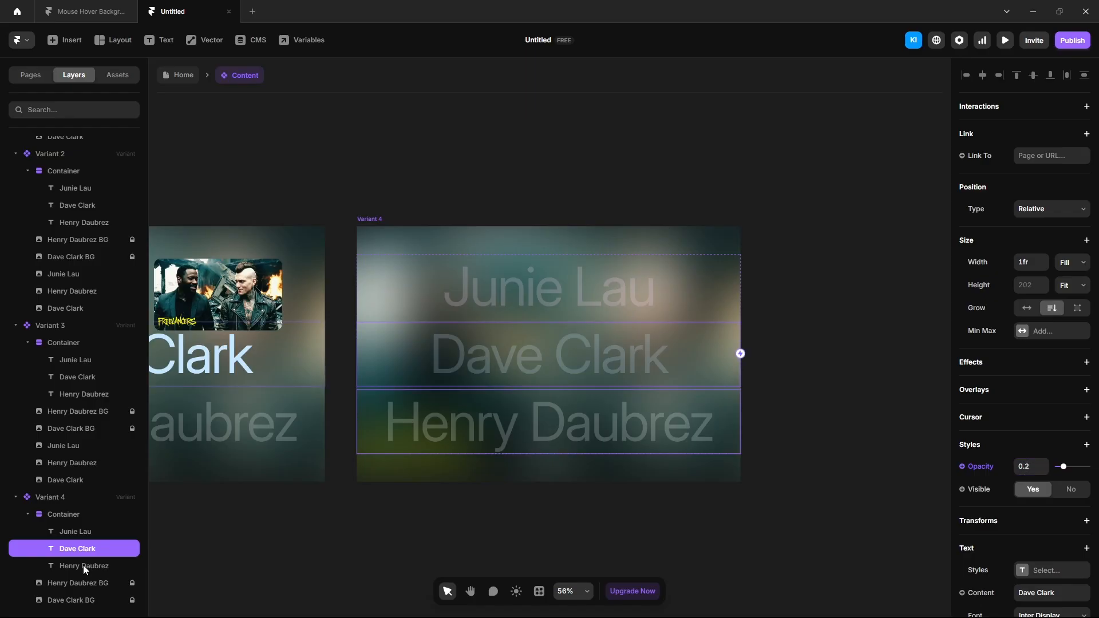
Step: Color the Henry Daubrez name lavender, AAB2FF
left_click(84, 565)
scroll(1029, 468, "down", 5)
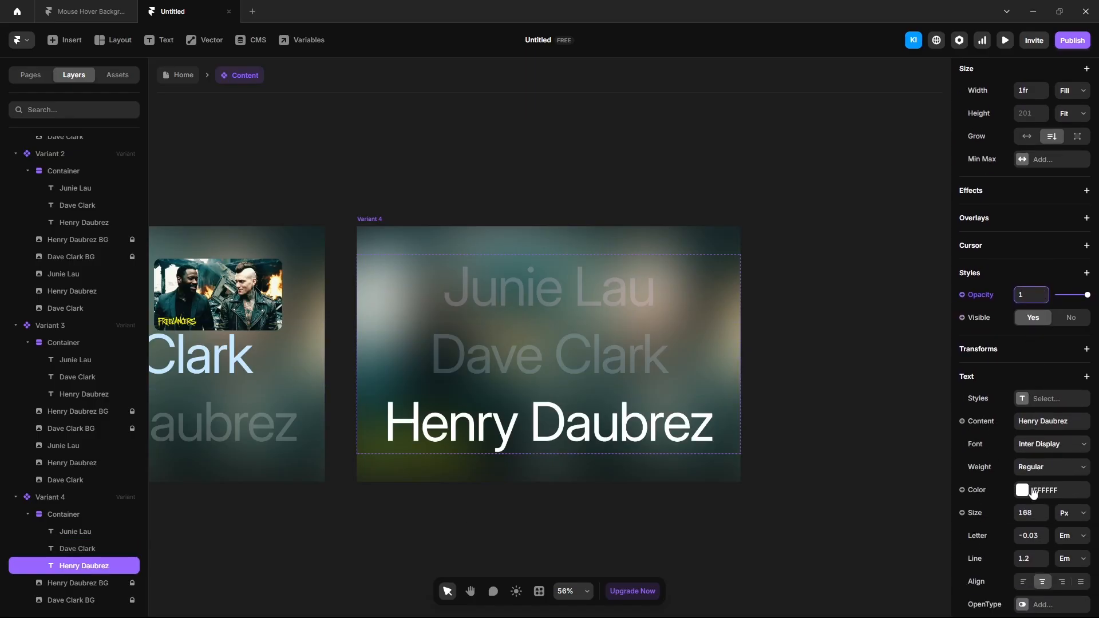
left_click(1032, 495)
type("AAB2FF")
key("Return")
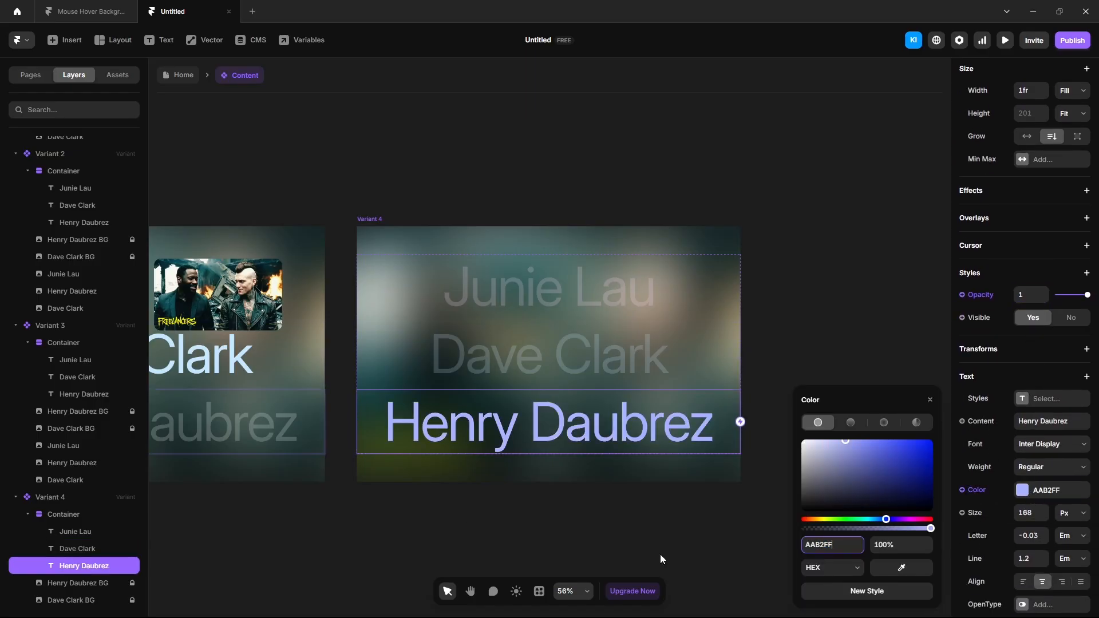
Step: Hide the Dave Clark background (opacity 0) and show the Henry Daubrez background (opacity 1)
scroll(80, 549, "down", 1)
left_click(80, 549)
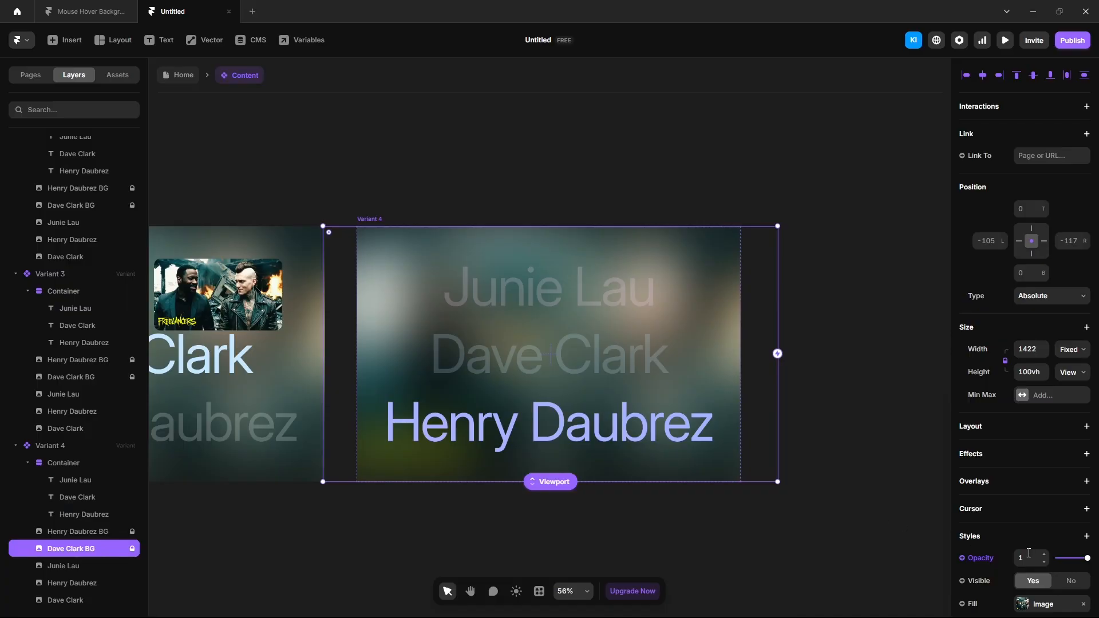
left_click(1028, 554)
type("0")
key("Return")
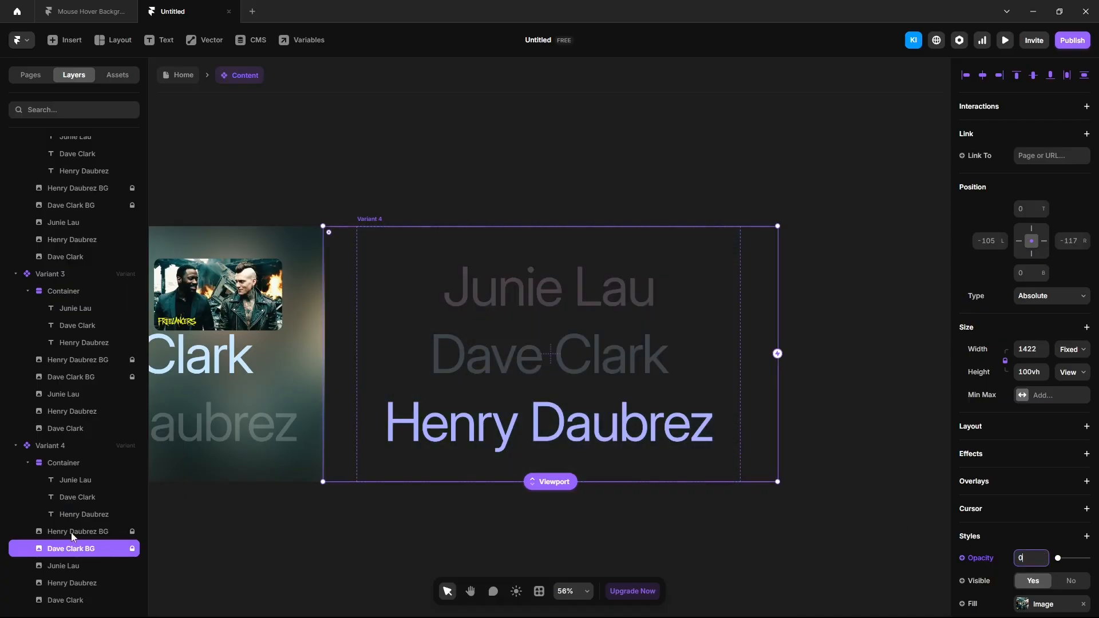
left_click(70, 532)
left_click(1030, 558)
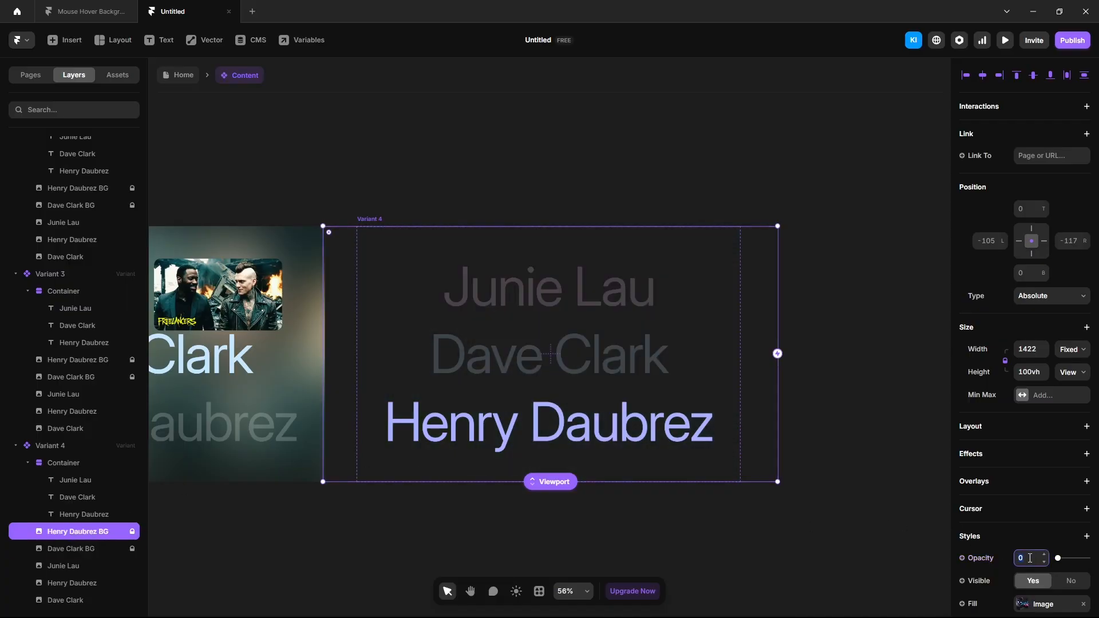
type("1")
key("Return")
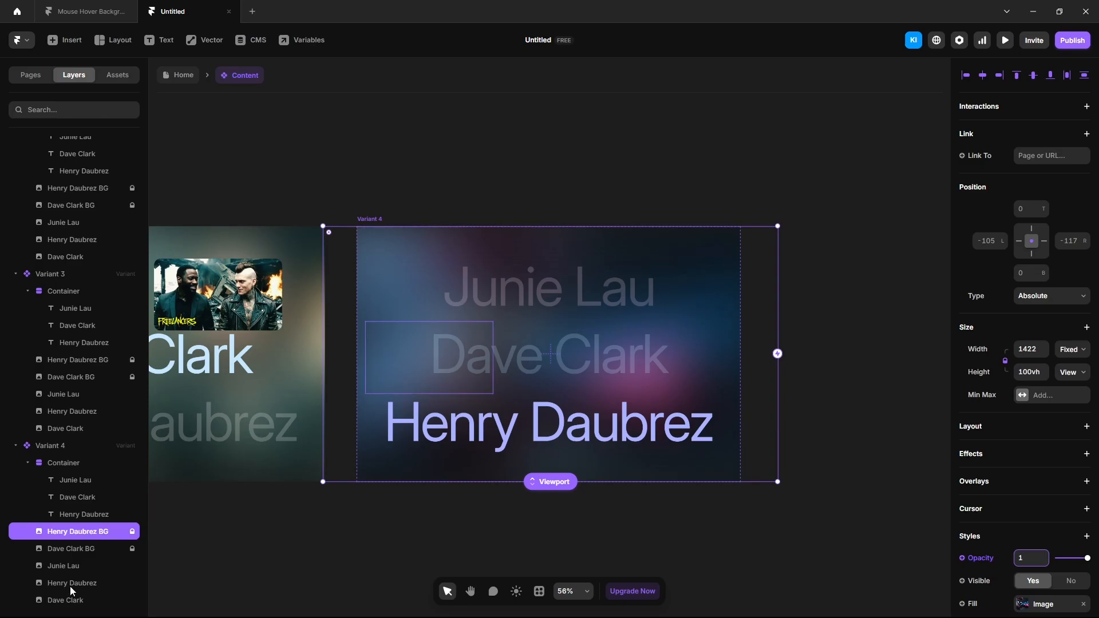
Step: Show the Henry Daubrez thumbnail at opacity 1 with Z Index 2
left_click(71, 584)
left_click(1027, 554)
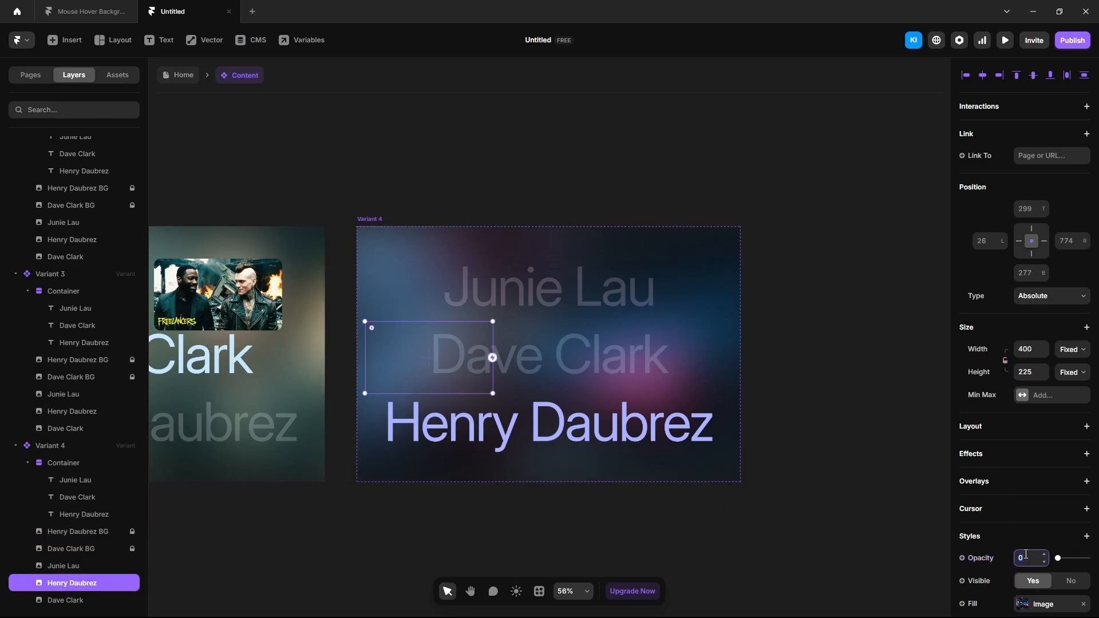
type("1")
key("Return")
scroll(1031, 558, "down", 3)
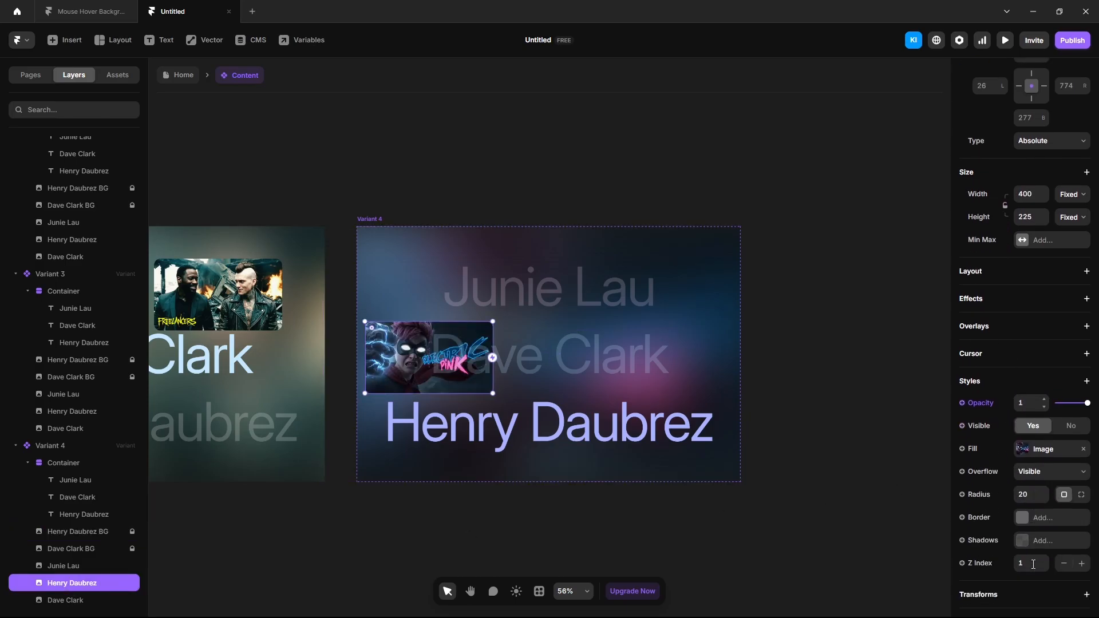
left_click(1031, 548)
type("2")
key("Return")
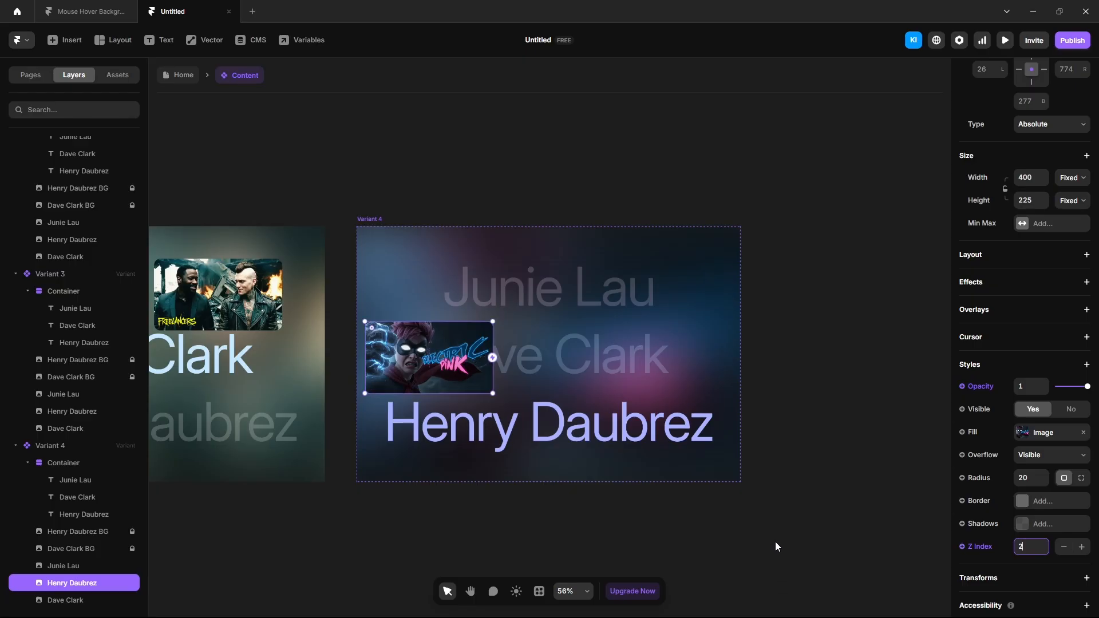
left_click(776, 541)
scroll(776, 538, "down", 3)
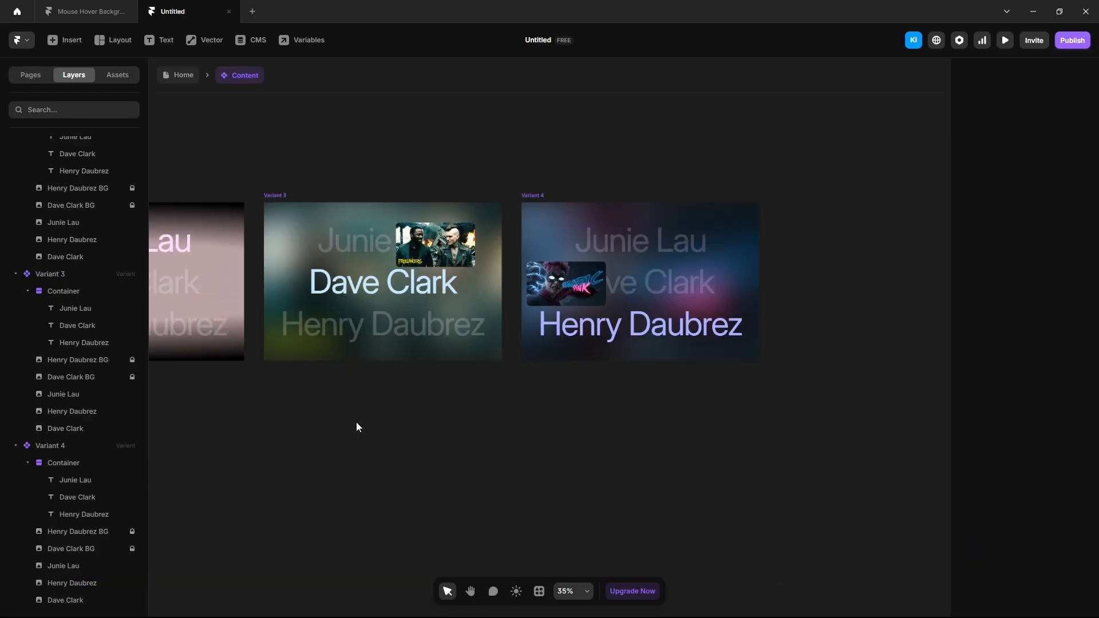
scroll(356, 422, "left", 10)
left_click(314, 211)
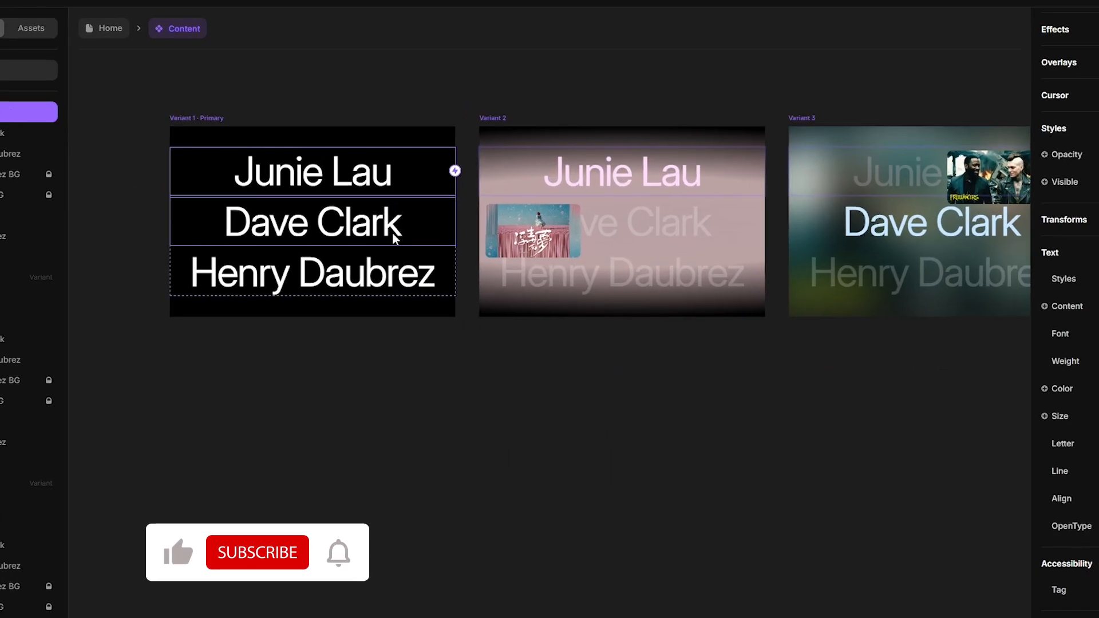
left_click_drag(457, 174, 520, 219)
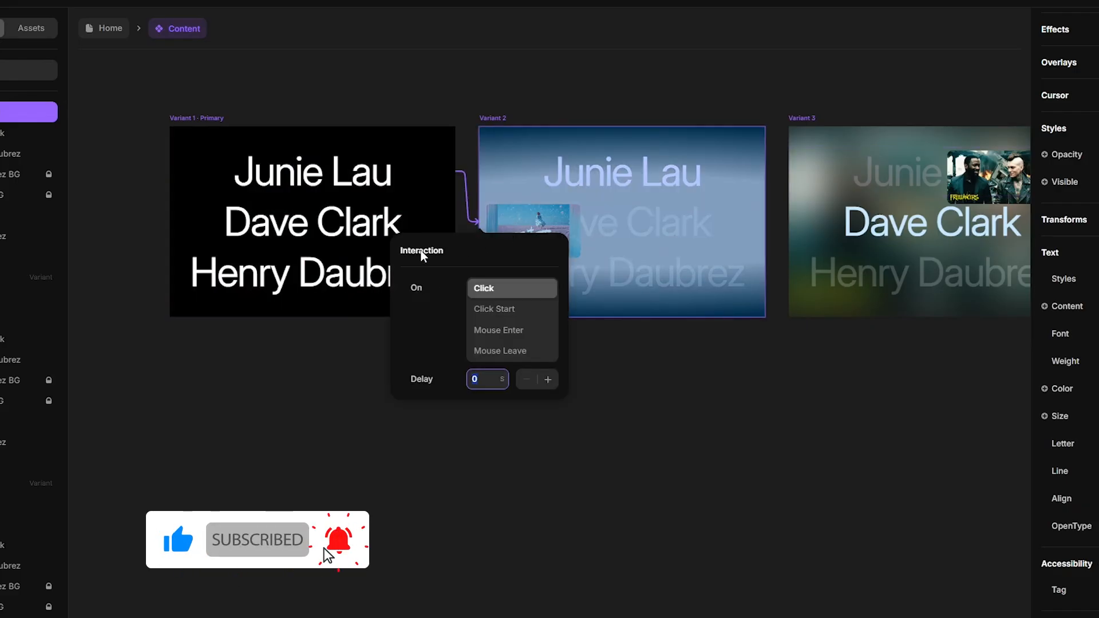
left_click(498, 330)
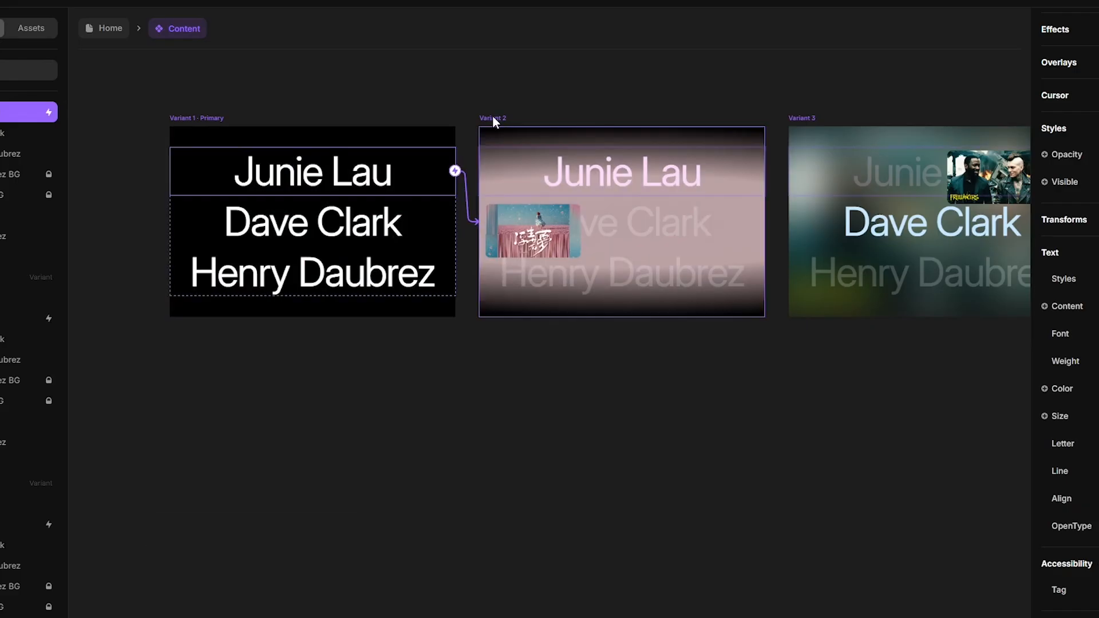
left_click(492, 116)
left_click_drag(768, 222, 351, 250)
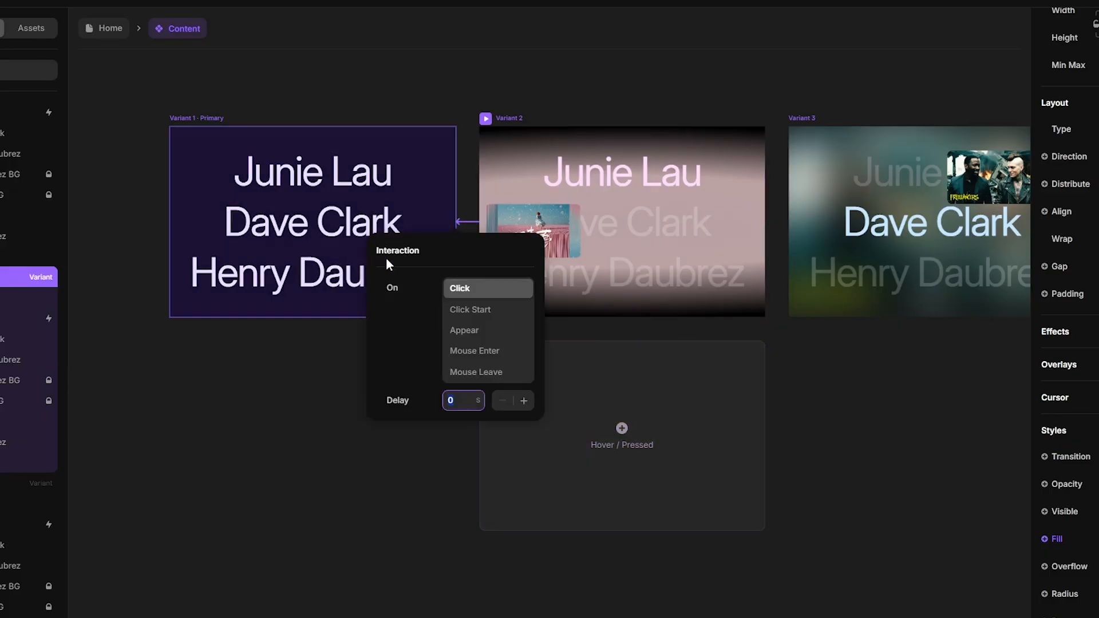
left_click(492, 373)
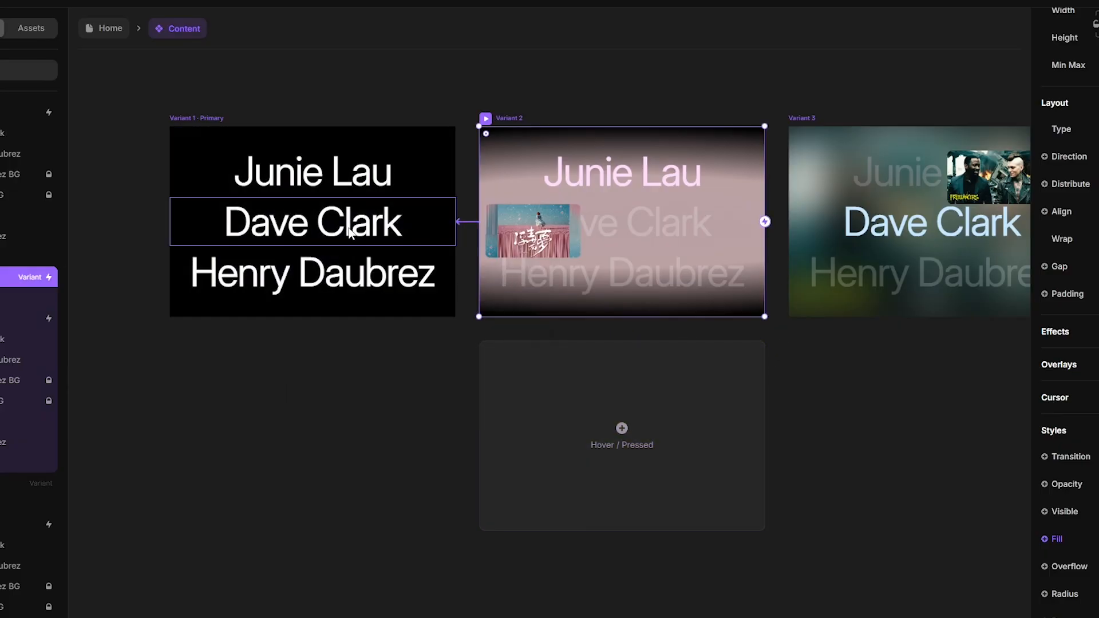
Step: Link Dave Clark to Variant 3 on Mouse Enter and Variant 3 back to Variant 1 on Mouse Leave
left_click(351, 230)
left_click_drag(455, 224, 899, 234)
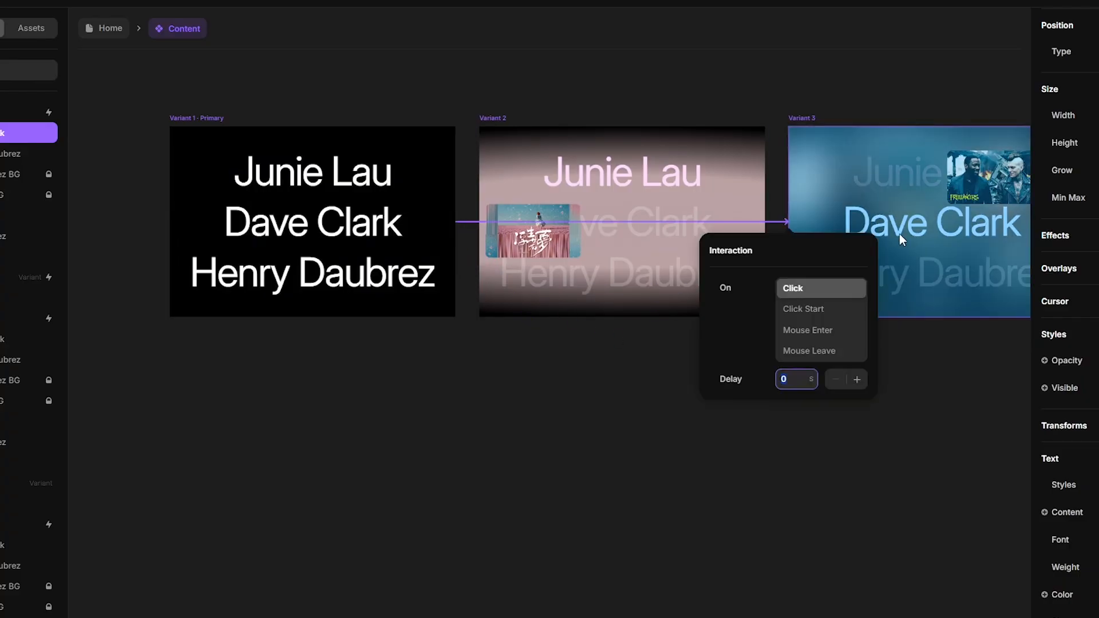
left_click(833, 334)
scroll(606, 417, "down", 2)
left_click_drag(827, 503, 672, 428)
left_click(604, 107)
left_click_drag(819, 190, 240, 246)
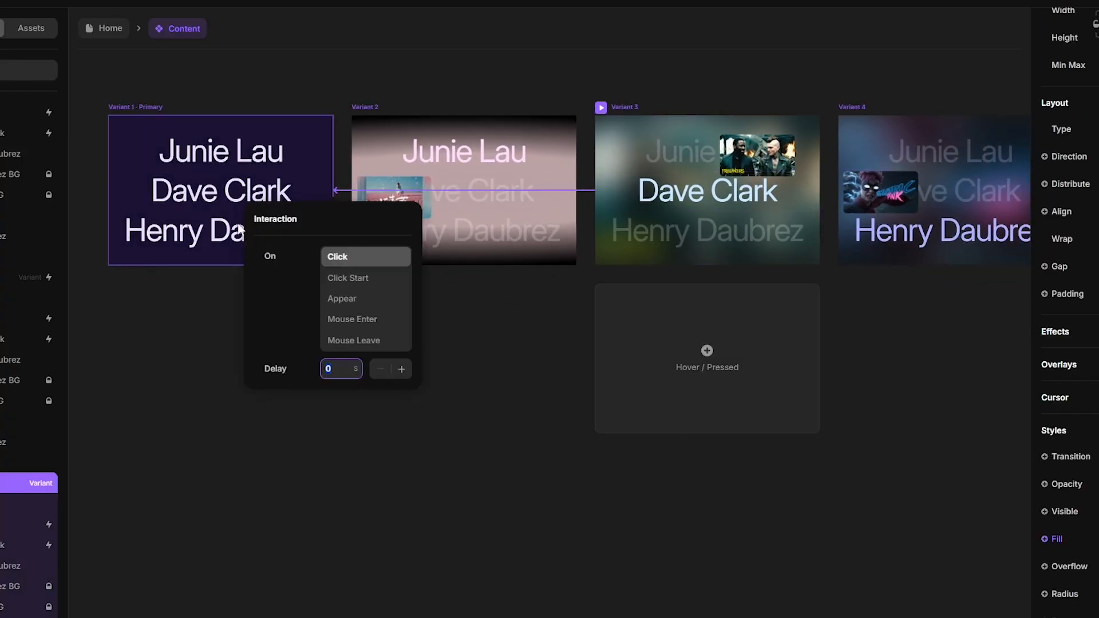
left_click(336, 342)
Step: Link Henry Daubrez to Variant 4 on Mouse Enter and Variant 4 back to Variant 1 on Mouse Leave
left_click(262, 251)
left_click_drag(334, 229, 916, 246)
left_click(858, 299)
left_click(852, 109)
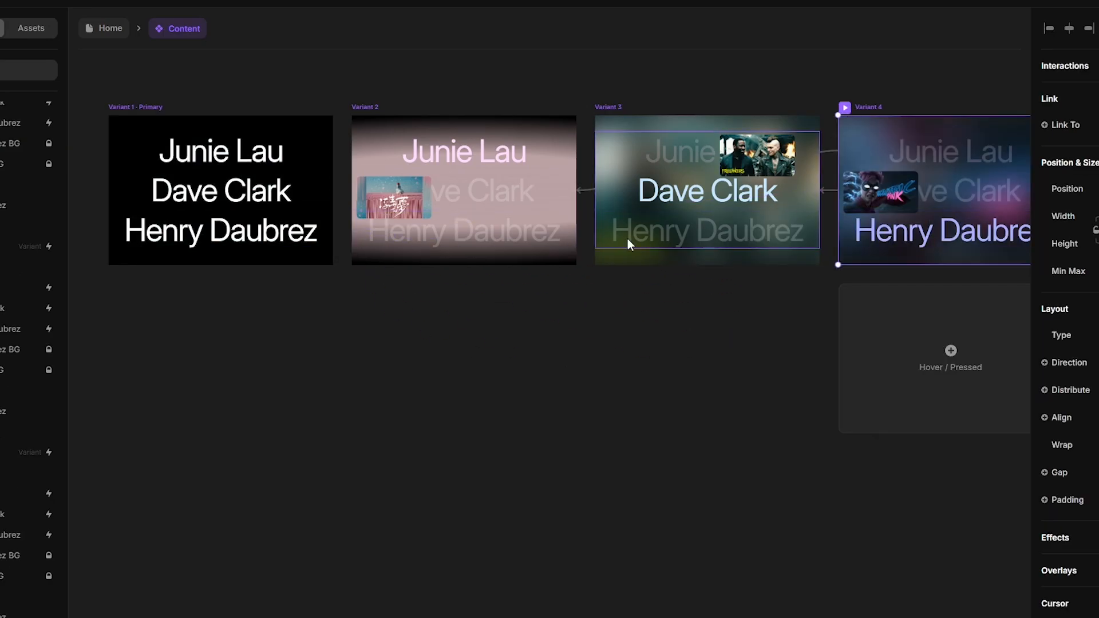
scroll(631, 238, "down", 2)
left_click_drag(971, 199, 309, 229)
left_click(387, 360)
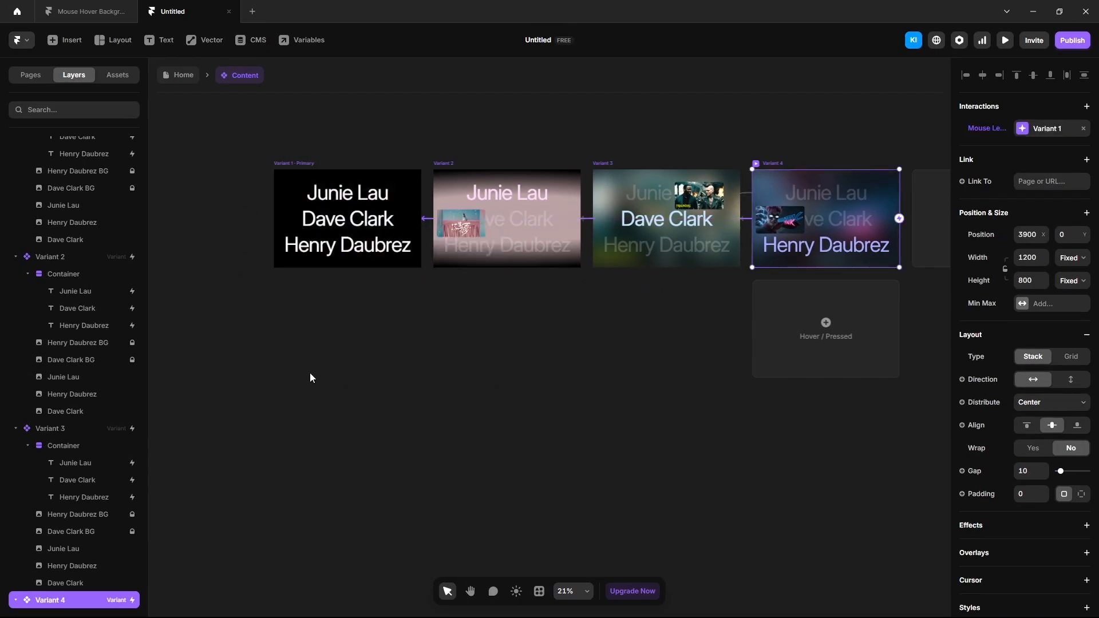
Step: Preview the Home page to check the hover behaviour
left_click(186, 84)
left_click(1005, 40)
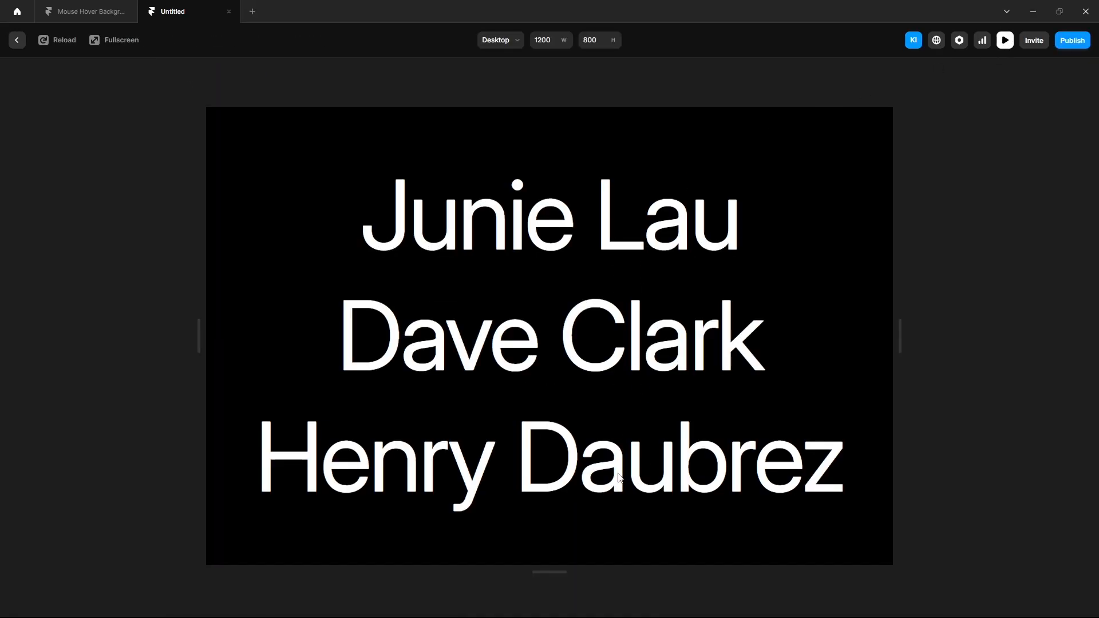
left_click(17, 40)
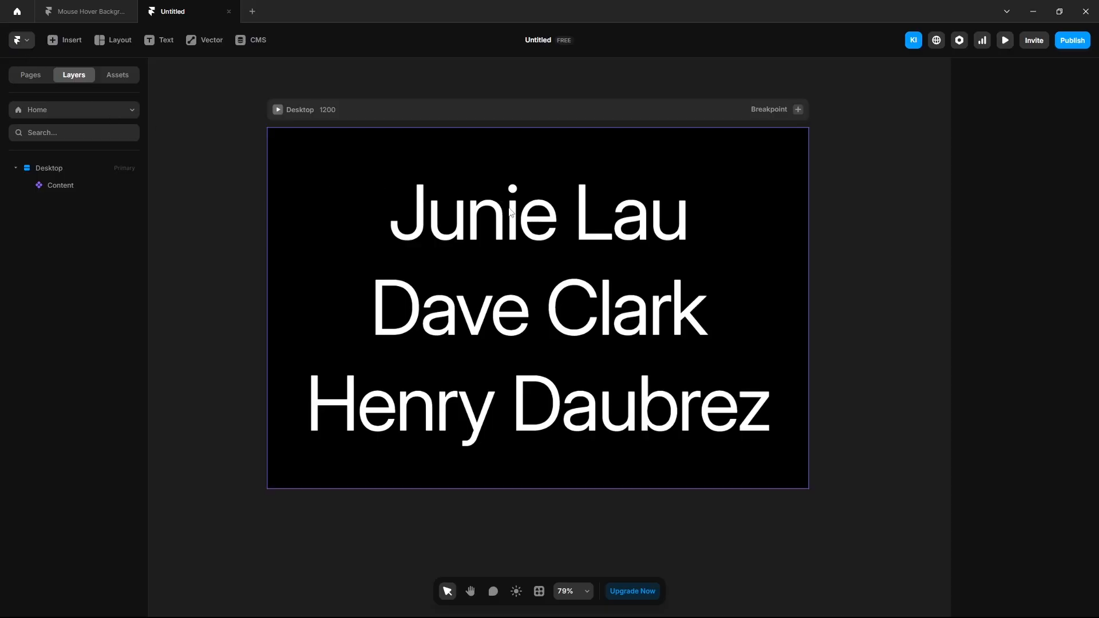
Step: Add a Z Index of 10 to Variant 1's name Container in the Content component
left_click(294, 207)
double_click(294, 207)
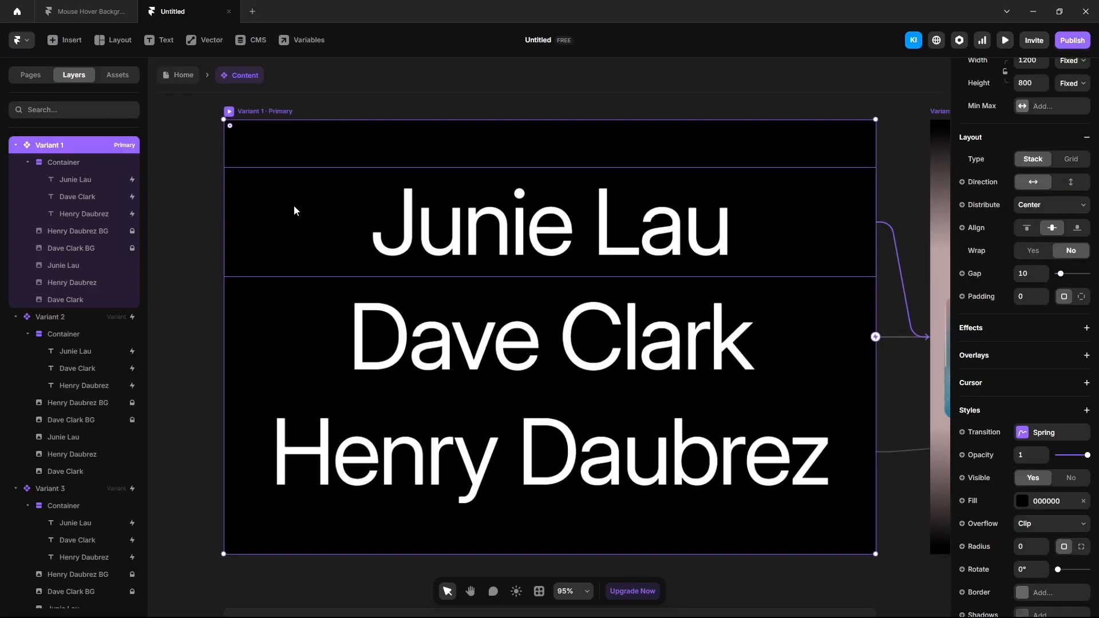
left_click(77, 163)
scroll(991, 452, "down", 3)
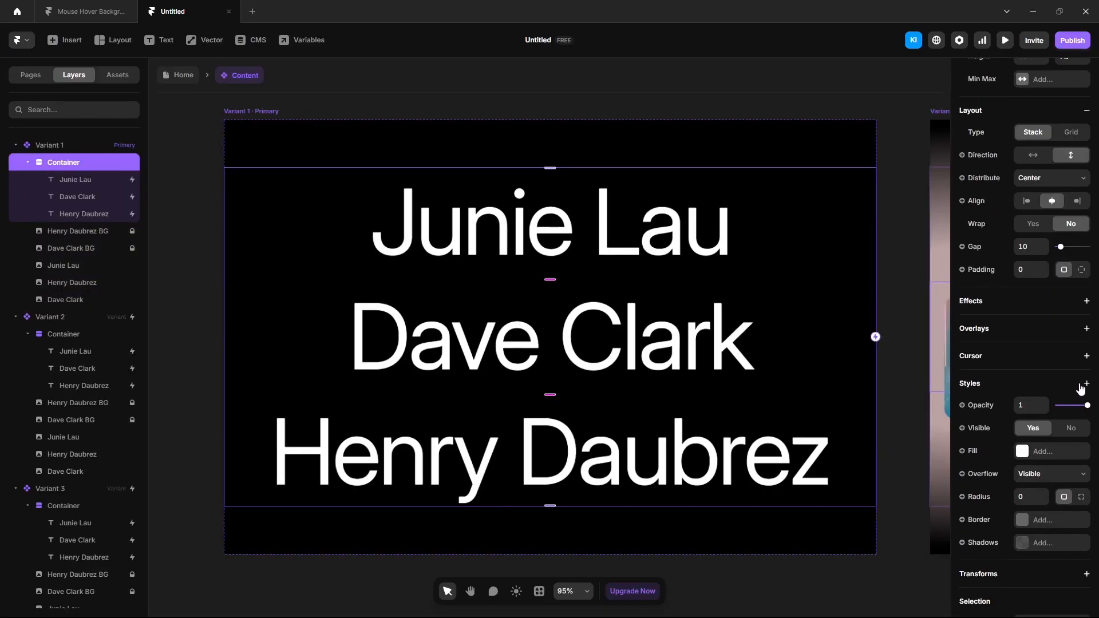
left_click(1087, 383)
left_click(1011, 370)
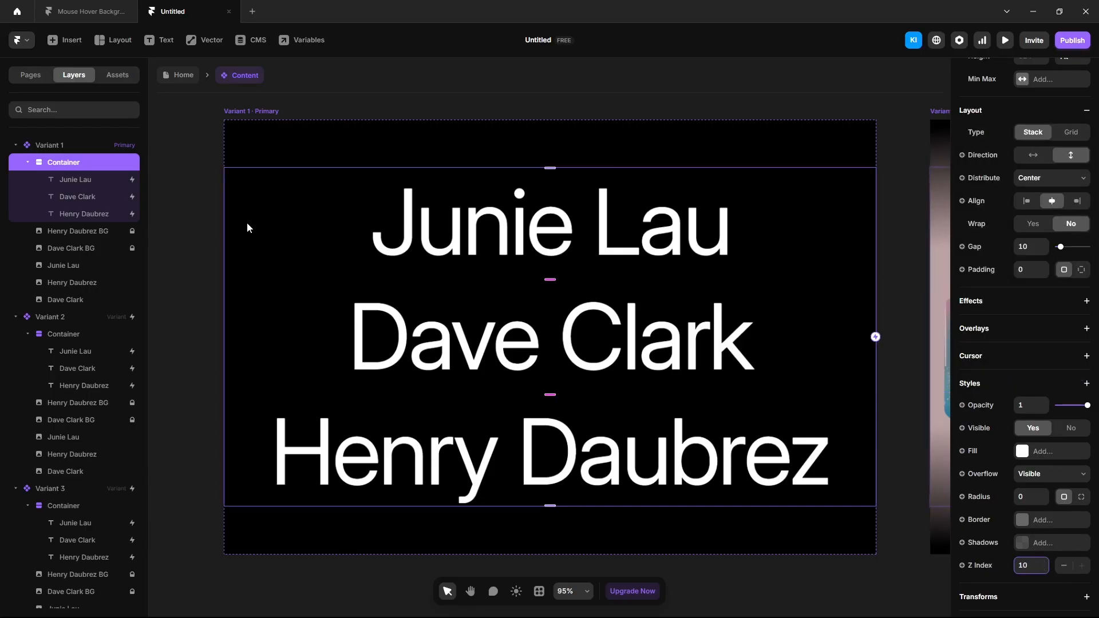
Step: Preview the Home page again to confirm hovering Junie Lau shows its thumbnail
left_click(183, 79)
left_click(1005, 41)
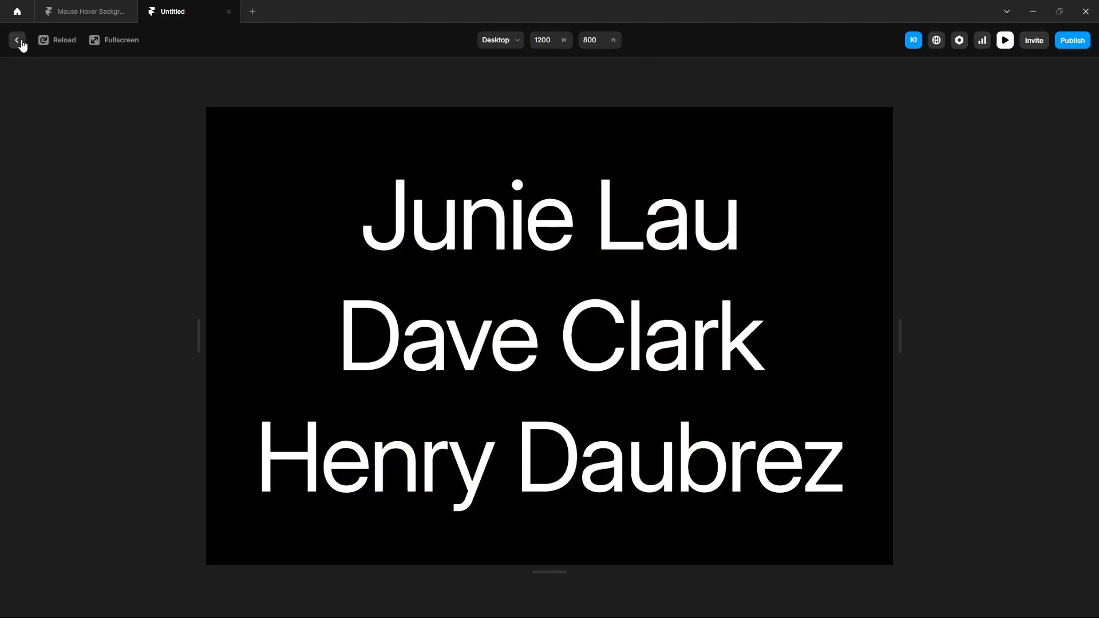
left_click(17, 40)
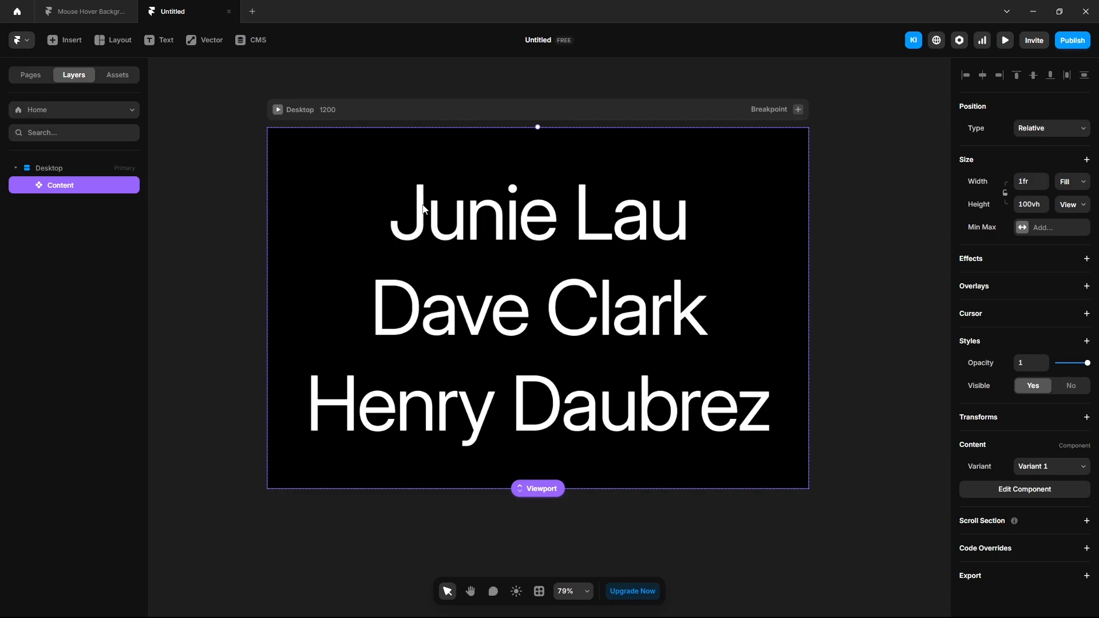
double_click(384, 152)
left_click(1024, 439)
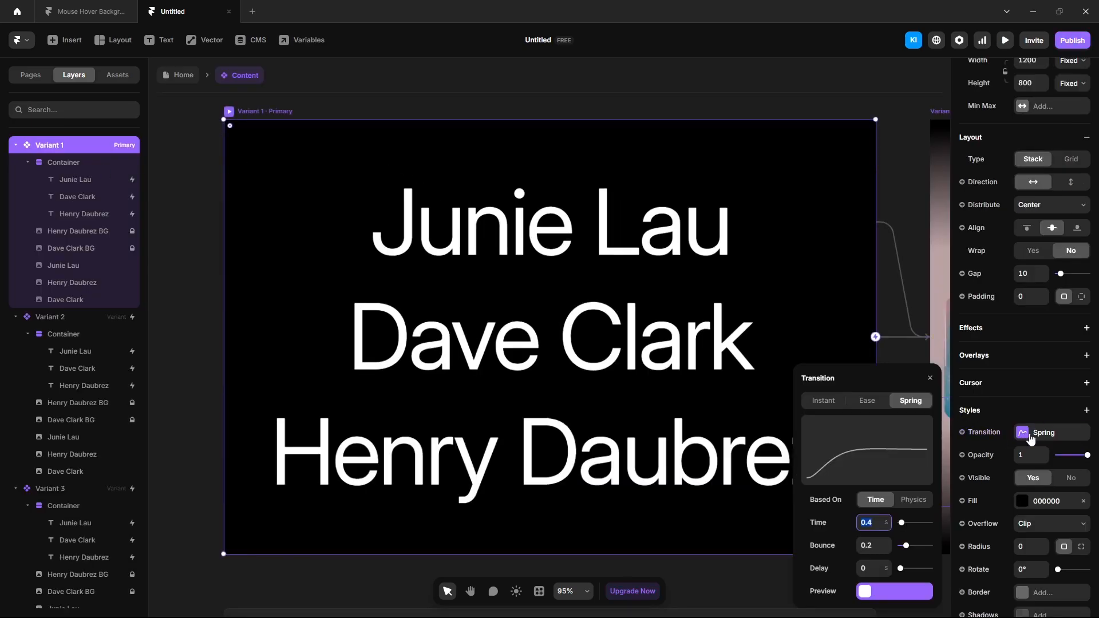
left_click(183, 83)
left_click(183, 83)
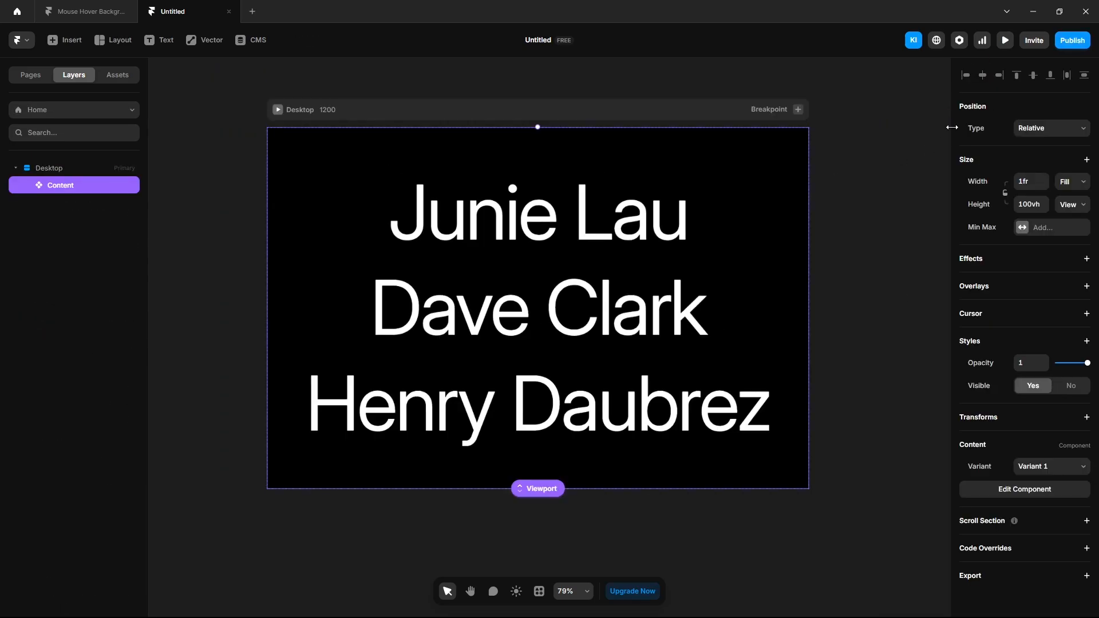
left_click(1006, 40)
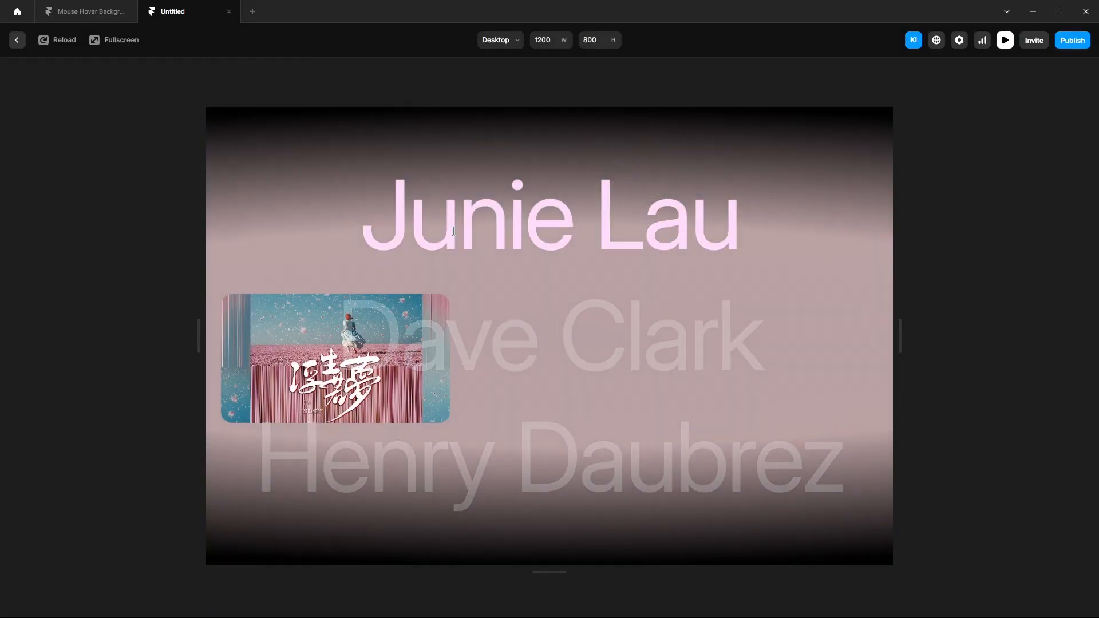
key("Print")
left_click_drag(233, 256, 557, 427)
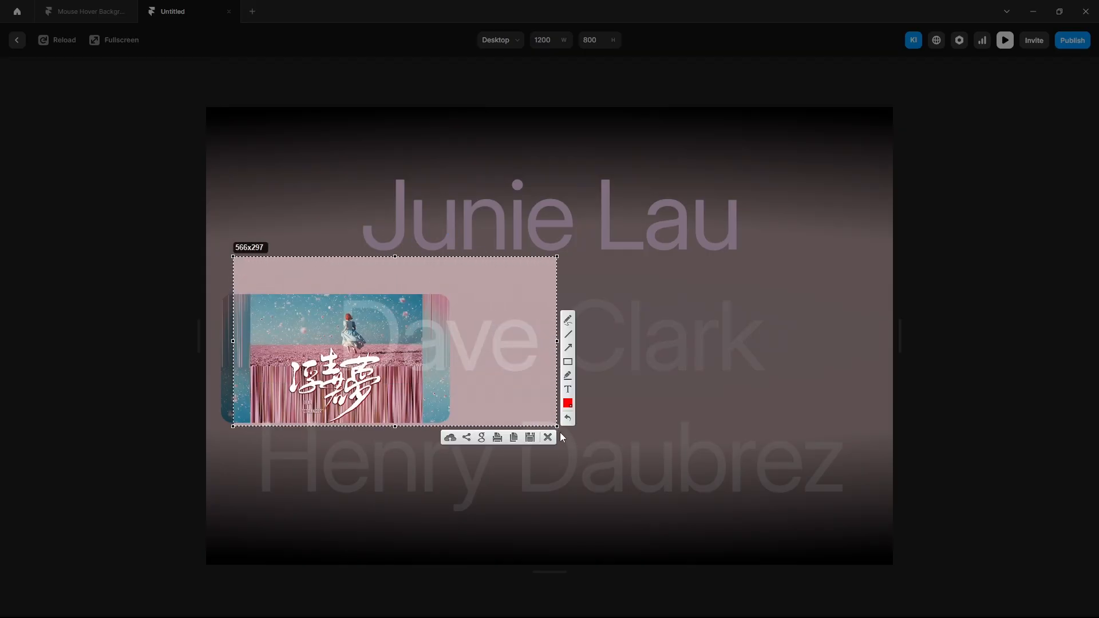
left_click(547, 441)
key("Escape")
double_click(355, 177)
scroll(609, 102, "down", 4)
left_click(891, 460)
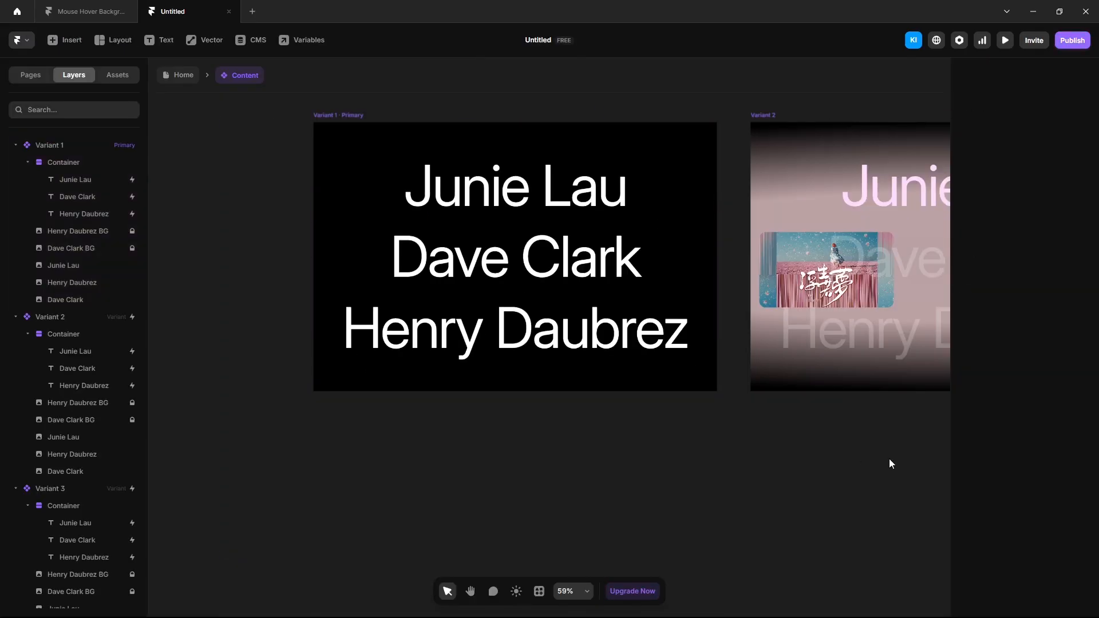
left_click_drag(891, 460, 682, 481)
left_click(63, 438)
scroll(1025, 344, "down", 5)
left_click(671, 443)
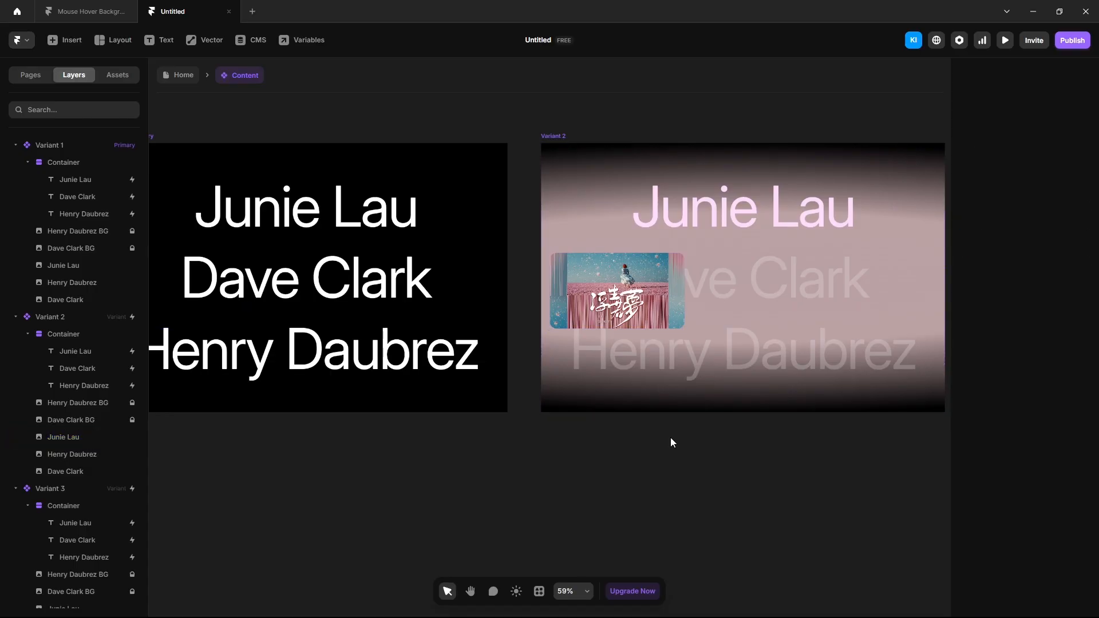
left_click(175, 81)
Step: Draw a new frame below the names inside Desktop, with Fill width and Viewport height
scroll(657, 260, "down", 3)
left_click(372, 414)
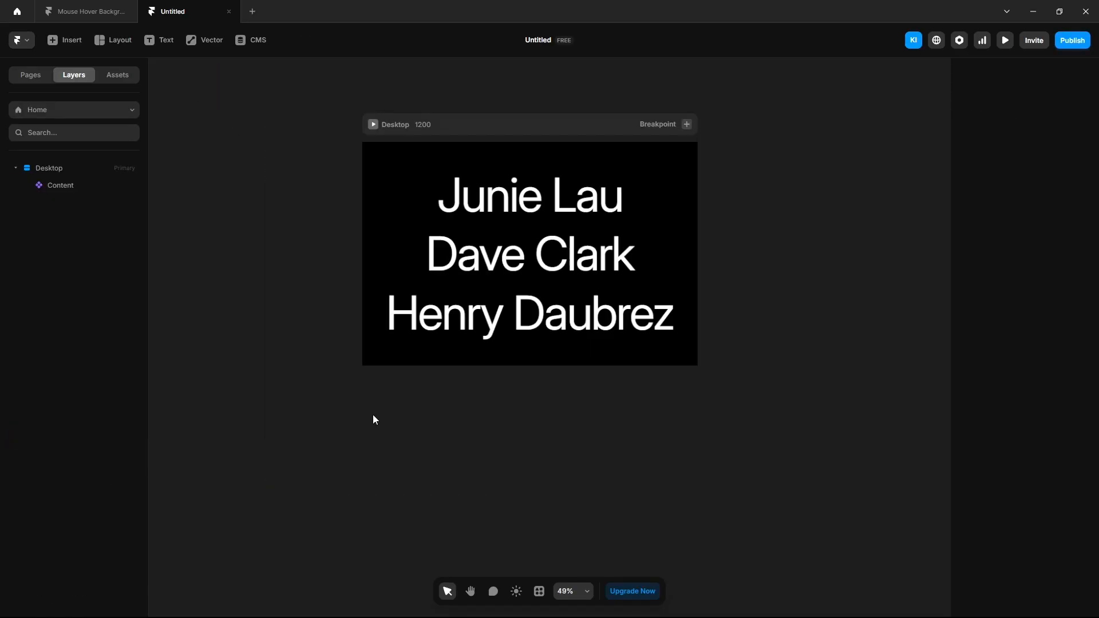
key("f")
left_click_drag(373, 335, 675, 478)
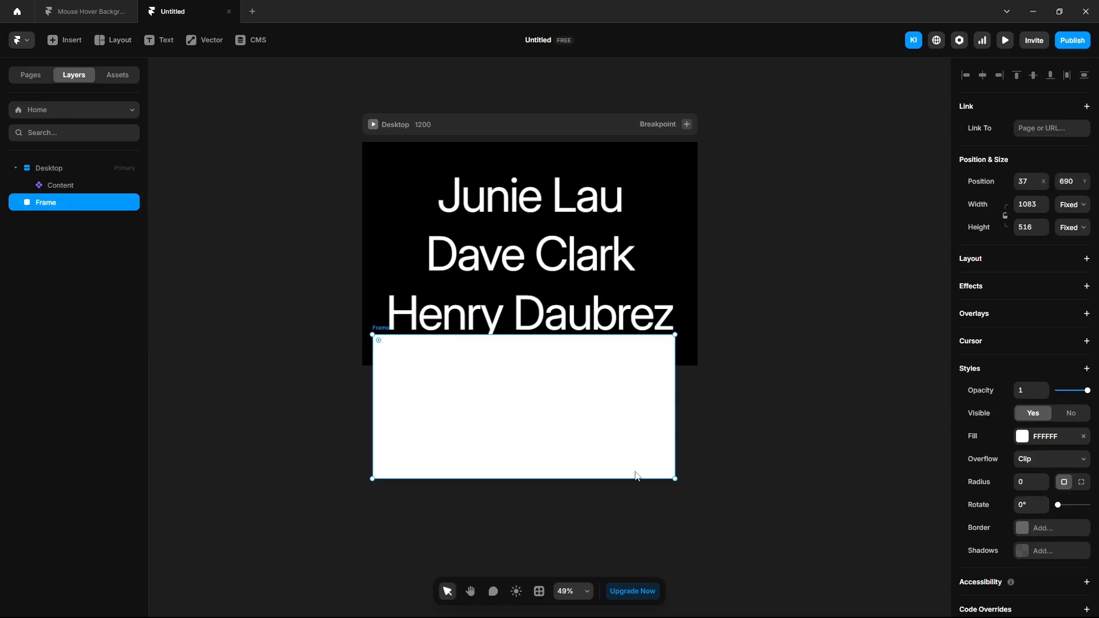
left_click_drag(41, 207, 57, 172)
left_click(1070, 236)
left_click(1065, 279)
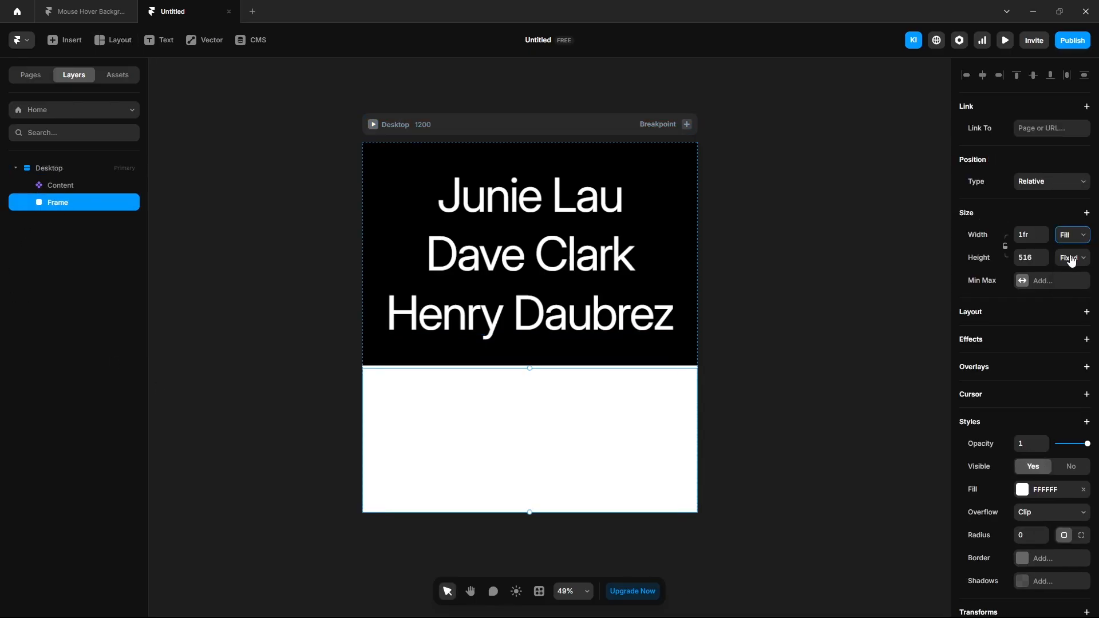
left_click(1073, 257)
left_click(1066, 333)
Step: Convert the new frame into a component named 'Demo'
right_click(69, 202)
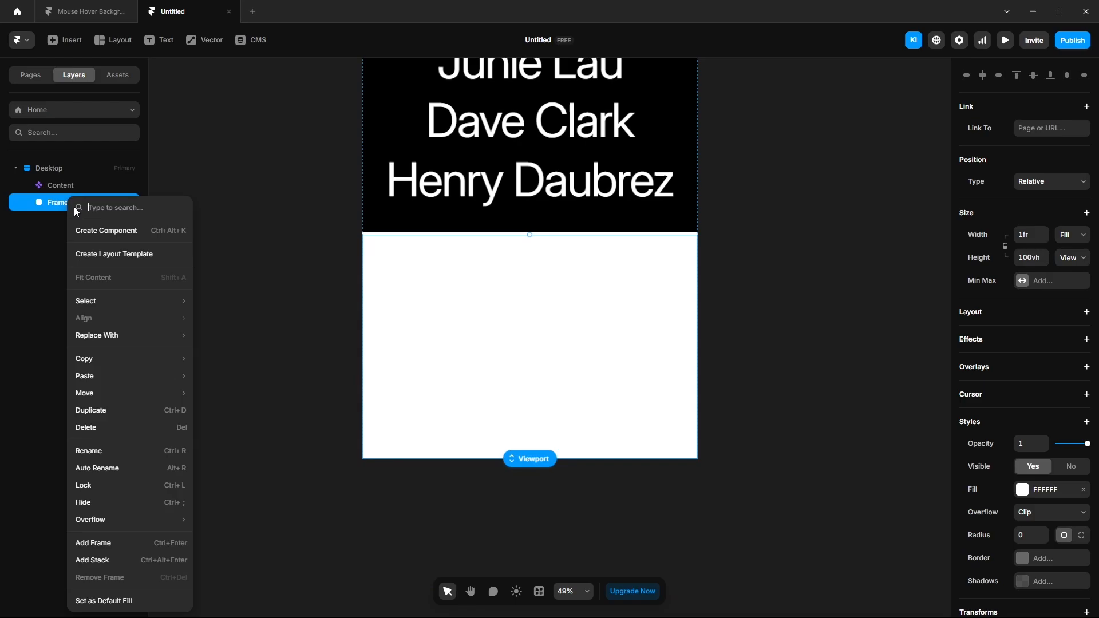
left_click(106, 226)
type("Demo")
key("Return")
Step: Fill the Demo frame with the Freelancers poster image, and add Variant 2 filled with another image
left_click(1022, 510)
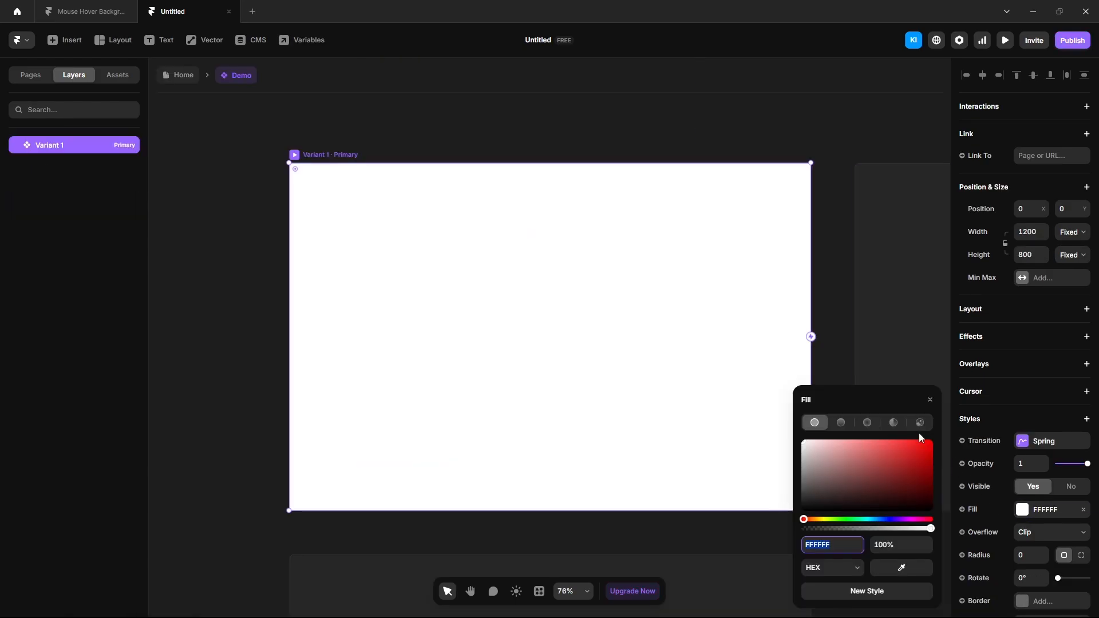
left_click(920, 424)
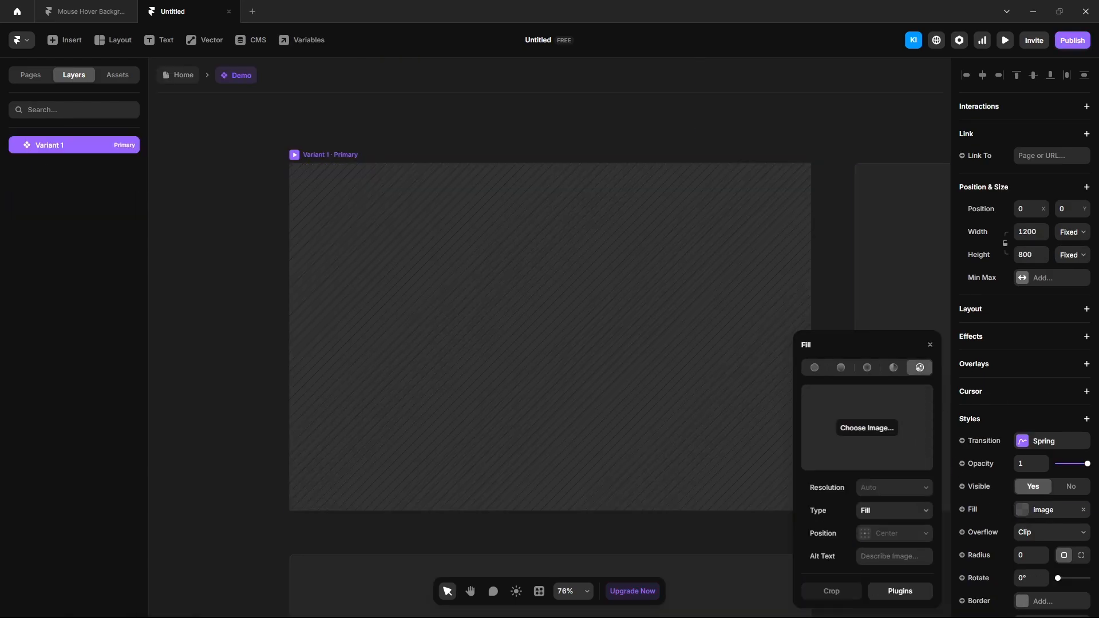
left_click_drag(868, 321, 820, 431)
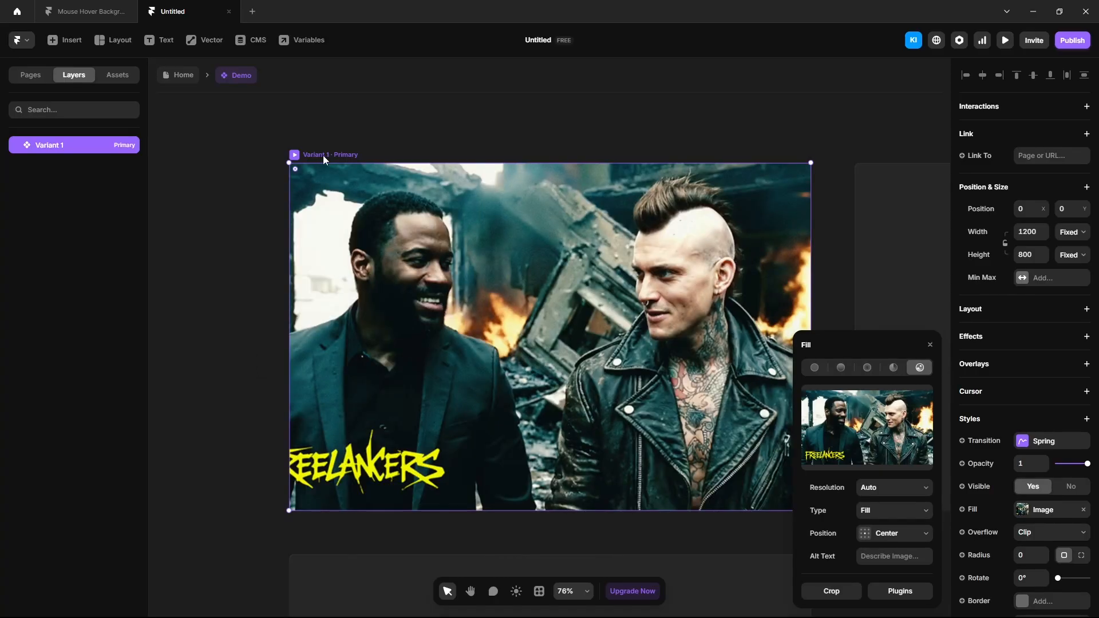
left_click(888, 238)
left_click_drag(831, 153, 867, 453)
Step: Link Variant 1 to Variant 2 with a hover interaction using an Ease In Out transition
left_click(644, 150)
scroll(805, 171, "down", 4)
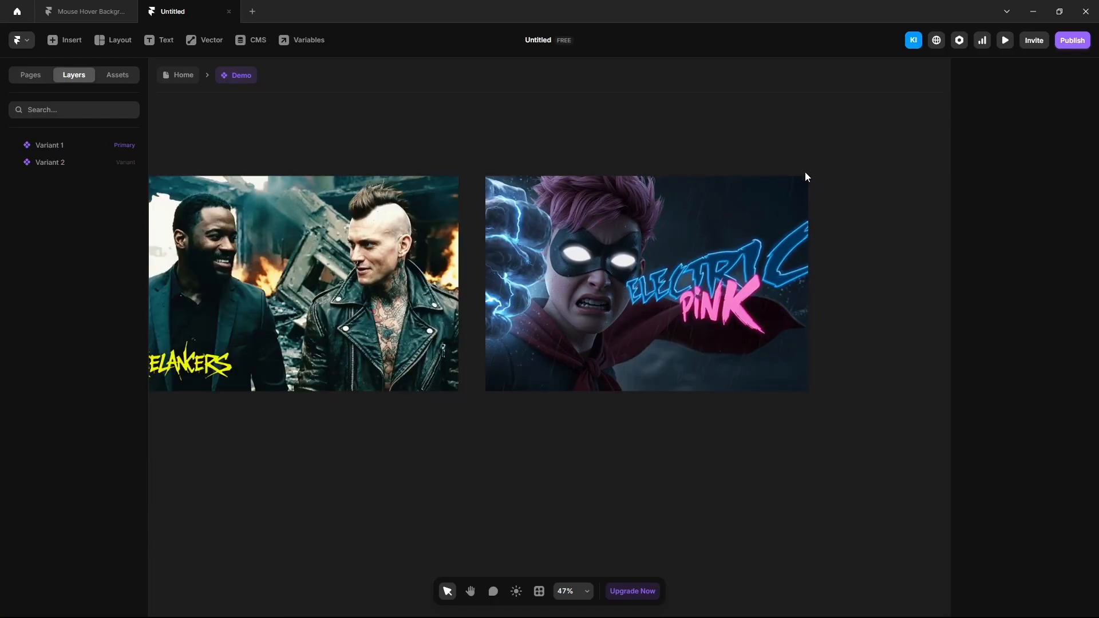
left_click(524, 263)
left_click_drag(544, 266, 590, 267)
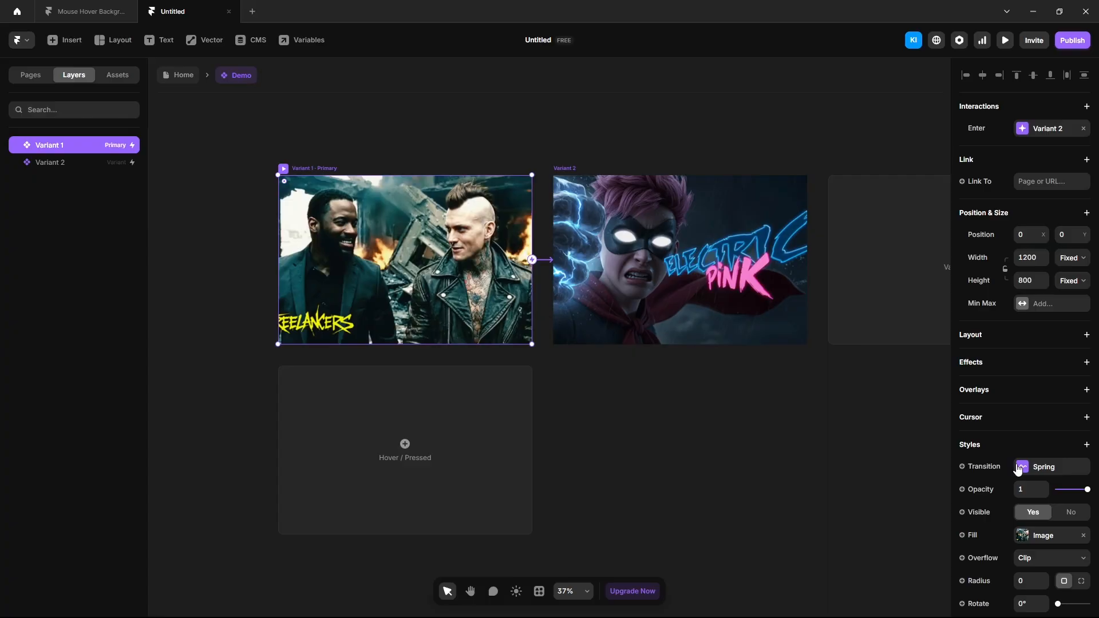
left_click(1018, 468)
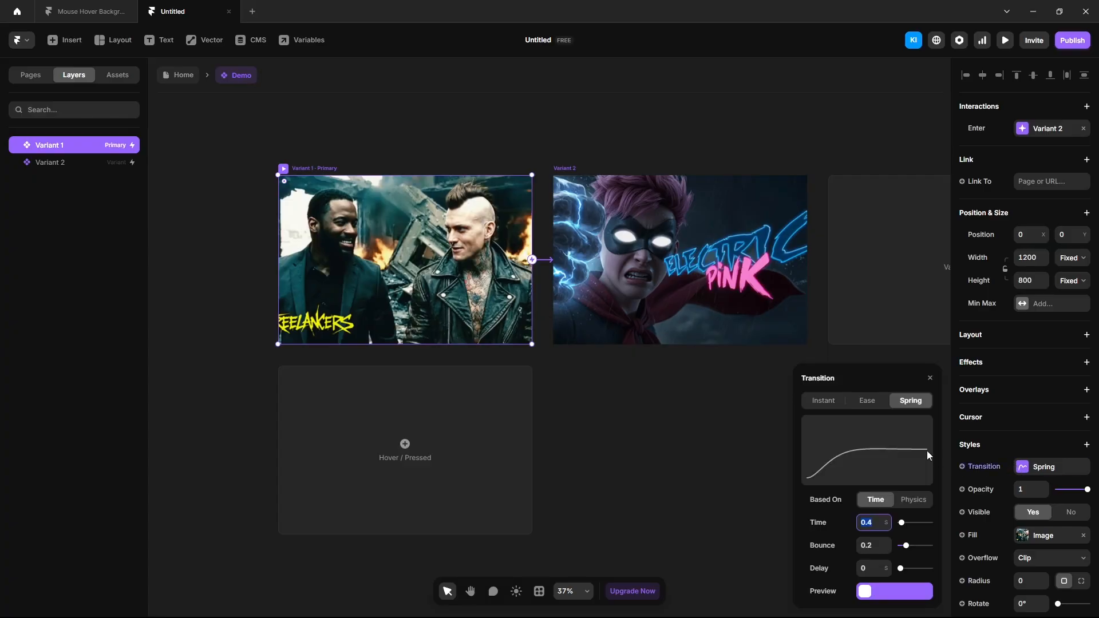
left_click(867, 395)
Step: On Home, add a frame below Demo with Fill width, Viewport height and a stack layout
left_click(177, 75)
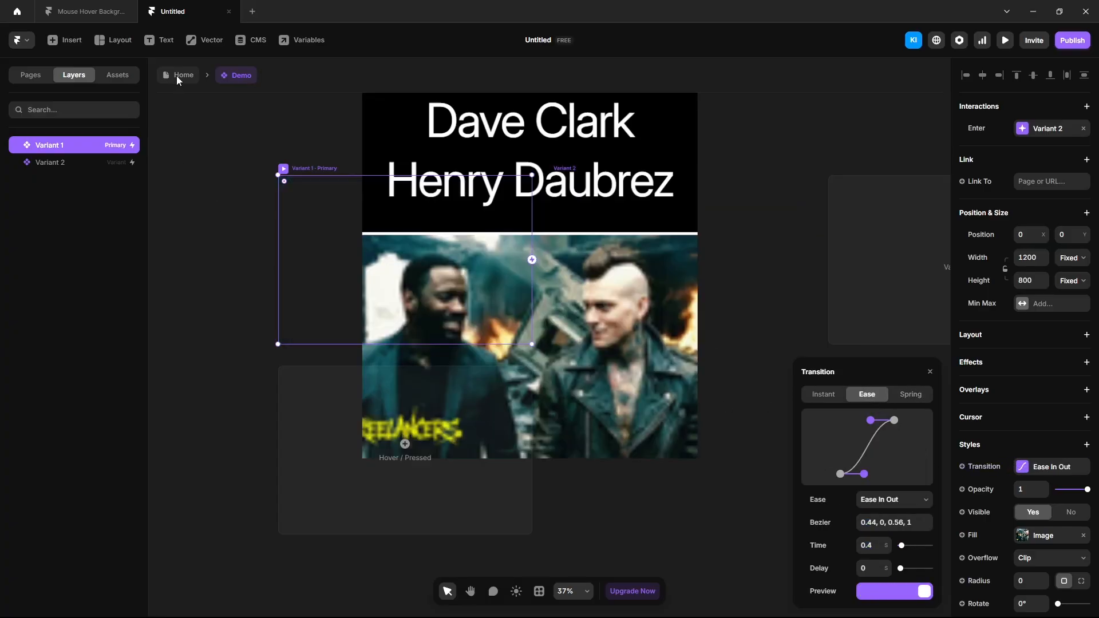
key("f")
left_click_drag(373, 385, 731, 503)
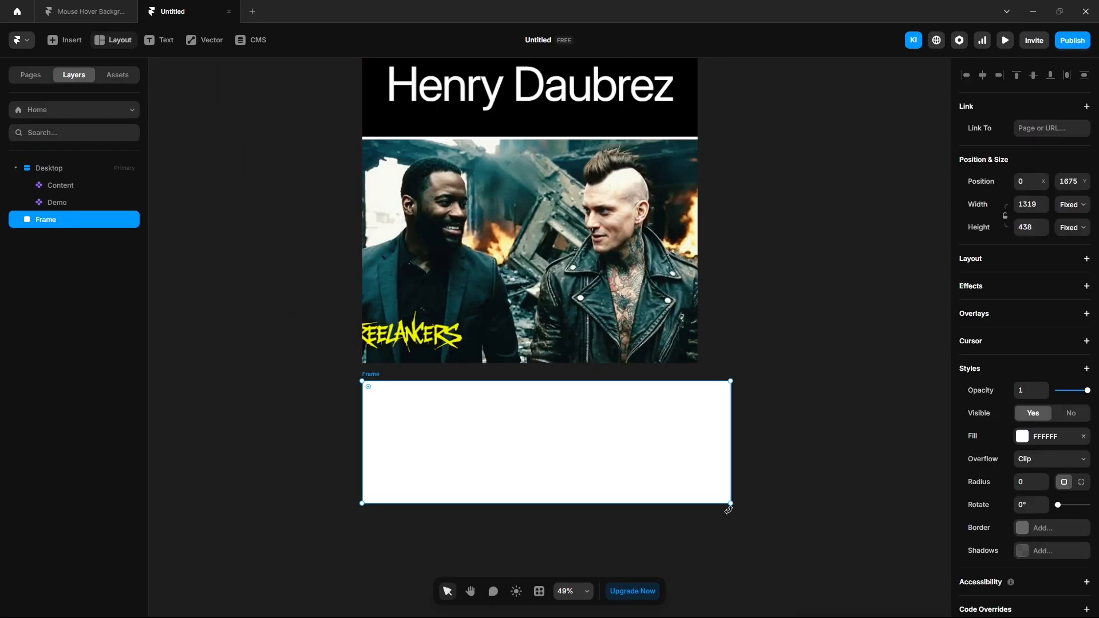
left_click_drag(50, 223, 58, 172)
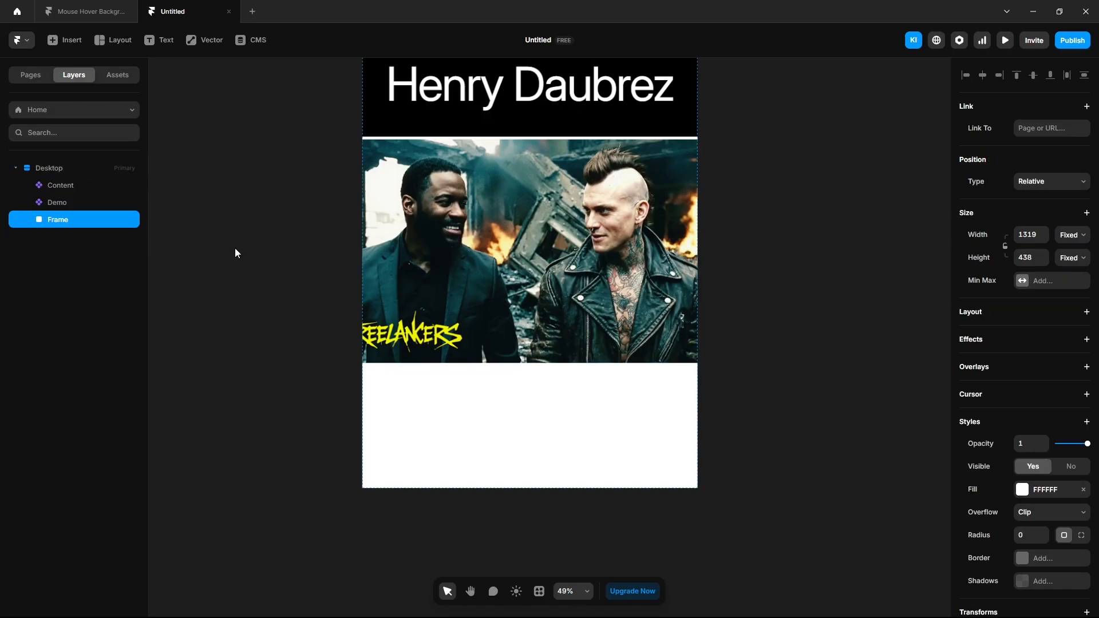
left_click(1079, 240)
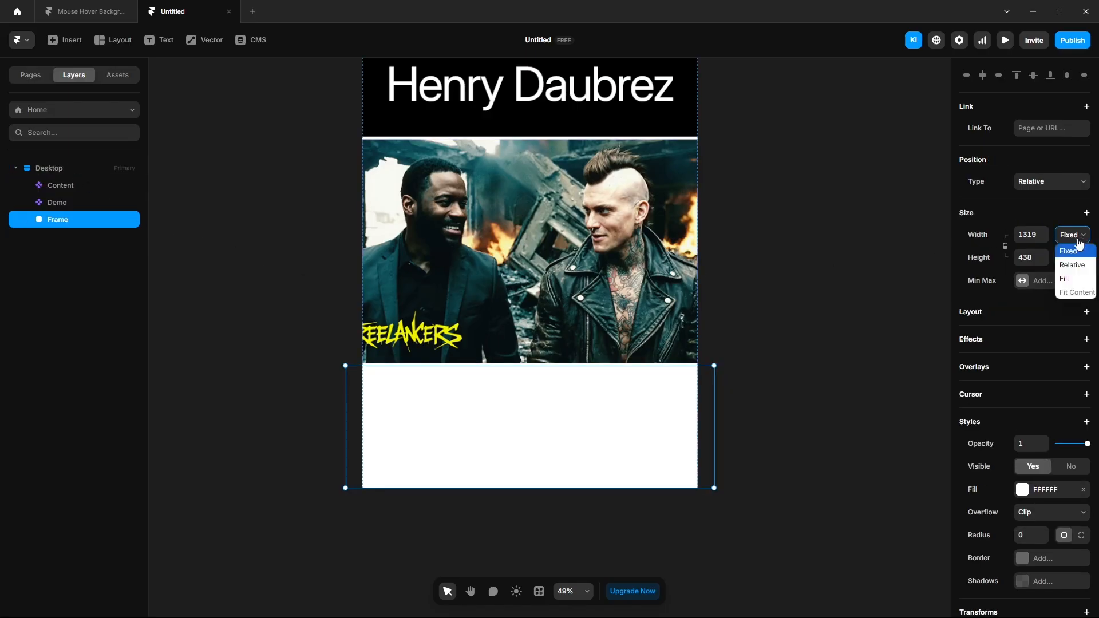
left_click(1067, 281)
left_click(1070, 261)
left_click(1074, 328)
left_click(1086, 313)
scroll(573, 343, "down", 1)
Step: Convert the new frame into a component named 'Demo 2'
right_click(63, 220)
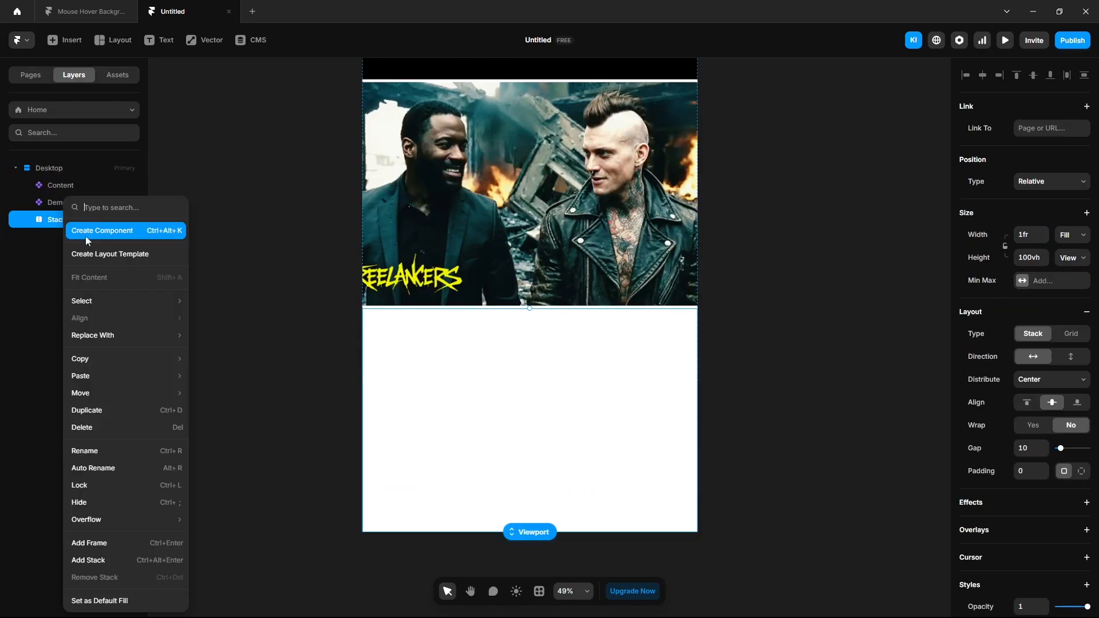
left_click(85, 231)
type("Demo 2")
key("Return")
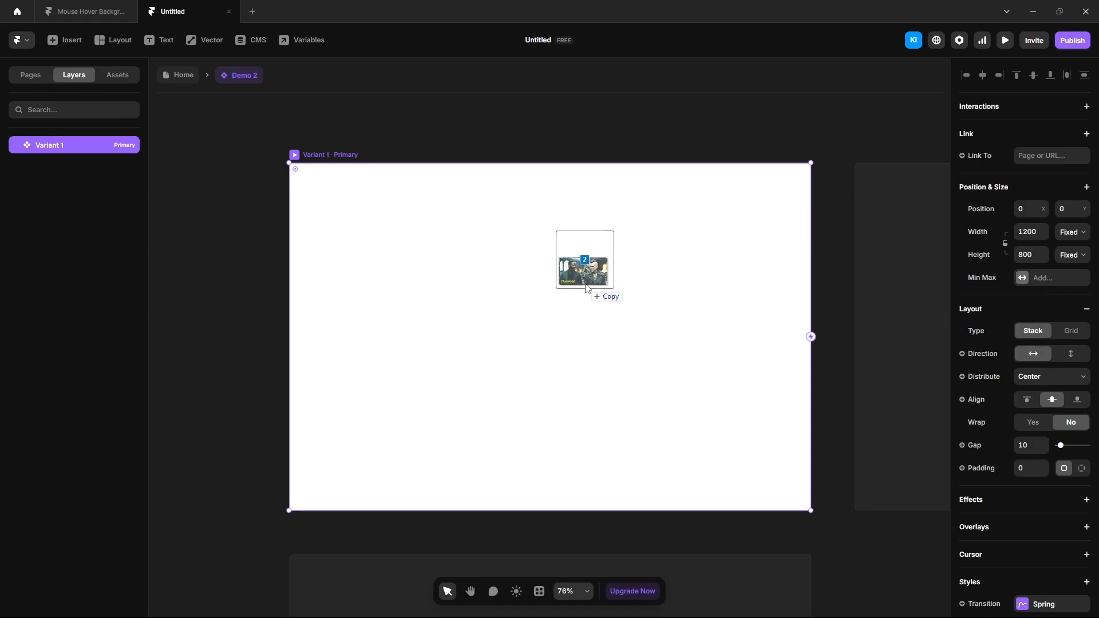
Step: Drop both images into Demo 2 at absolute position and viewport height, then set layer 3 to opacity 0
left_click_drag(587, 287, 585, 286)
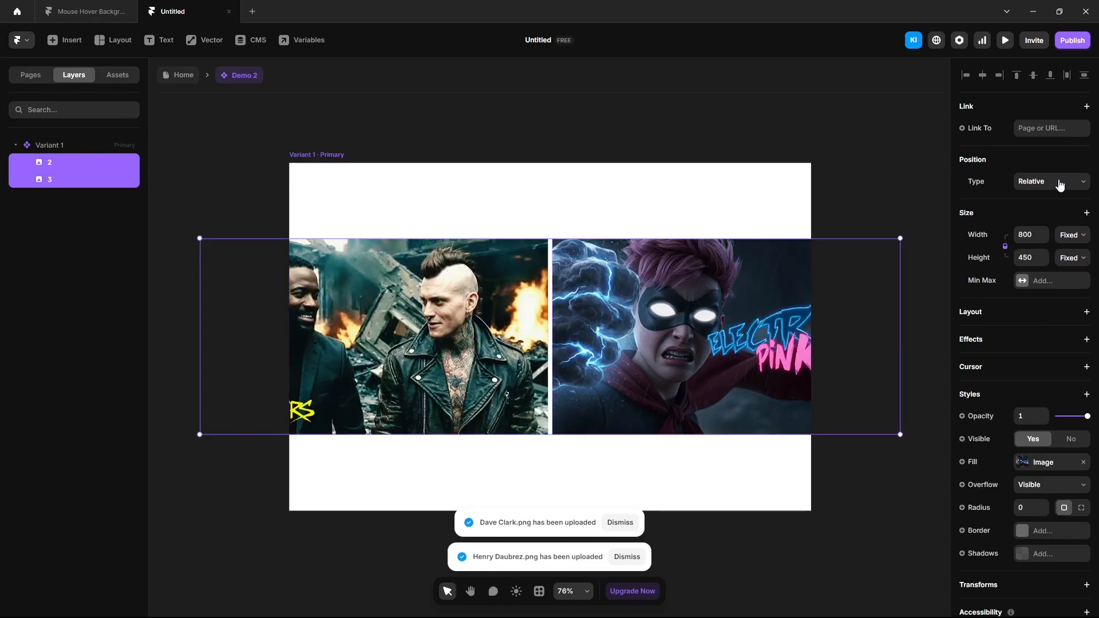
left_click(1052, 180)
left_click(1048, 185)
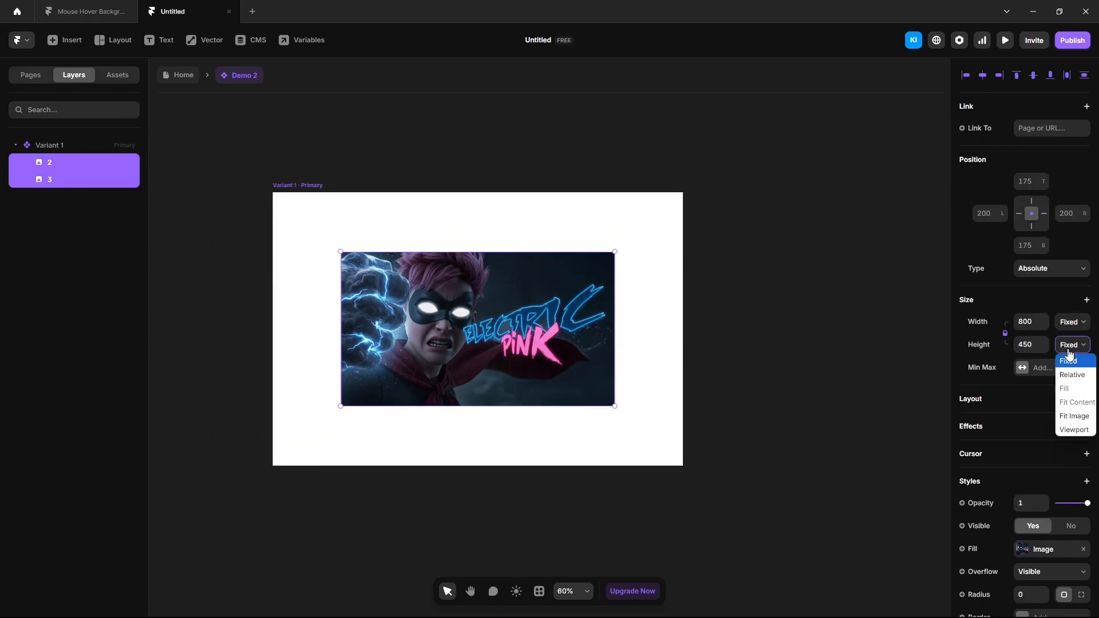
left_click(1066, 430)
left_click(50, 163)
left_click_drag(50, 163, 49, 187)
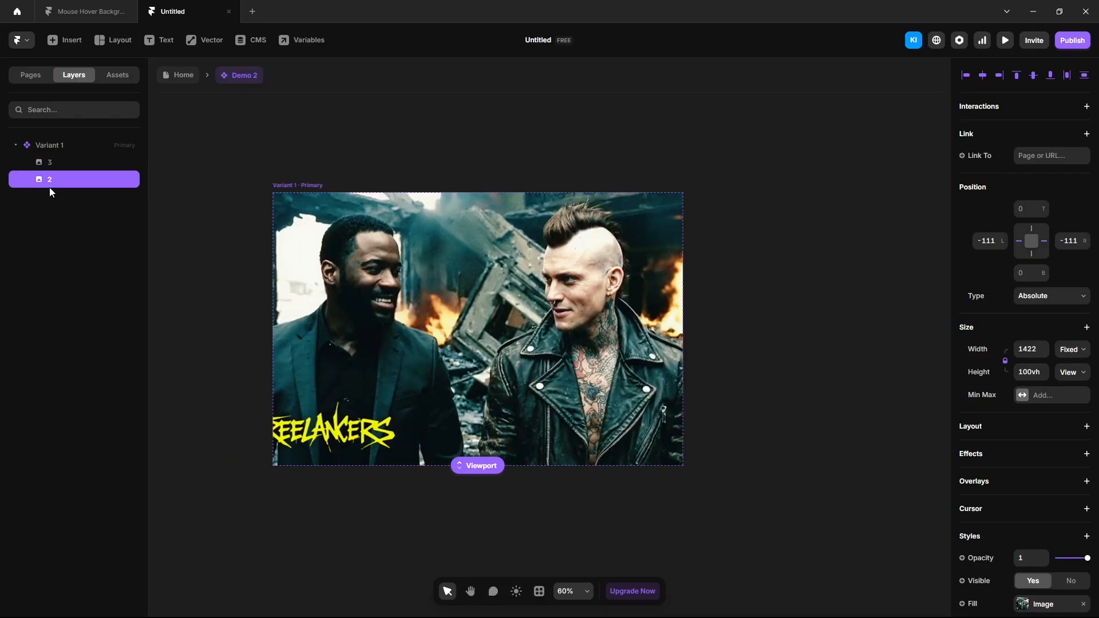
left_click(49, 164)
left_click(1031, 558)
type("0")
key("Return")
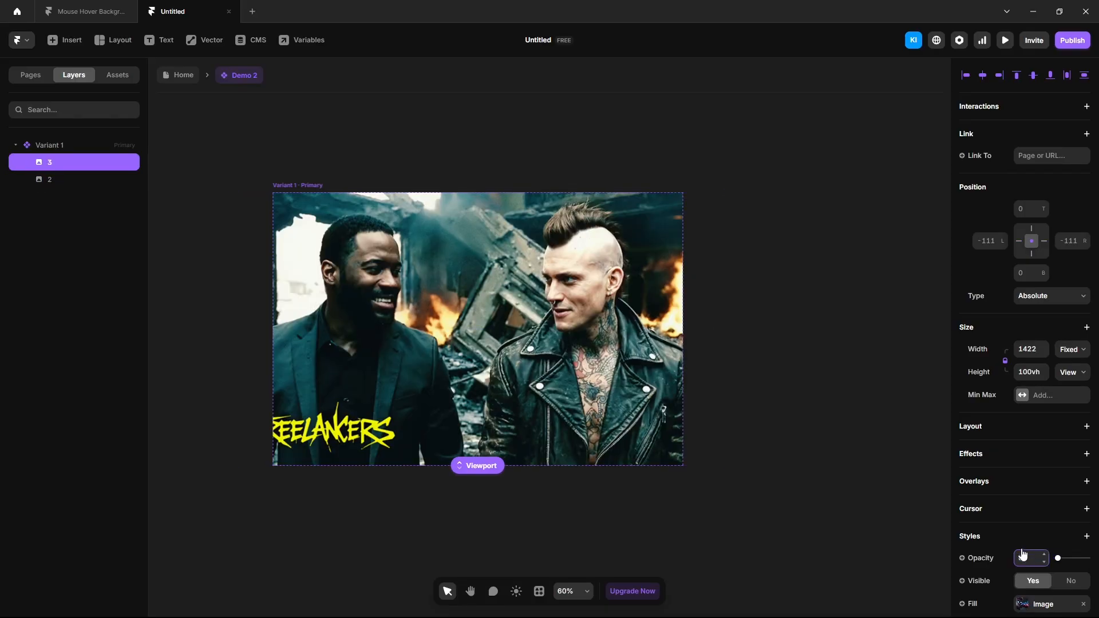
Step: Add Variant 2 where layer 2 has opacity 0 and layer 3 has opacity 1
left_click(288, 182)
left_click(814, 359)
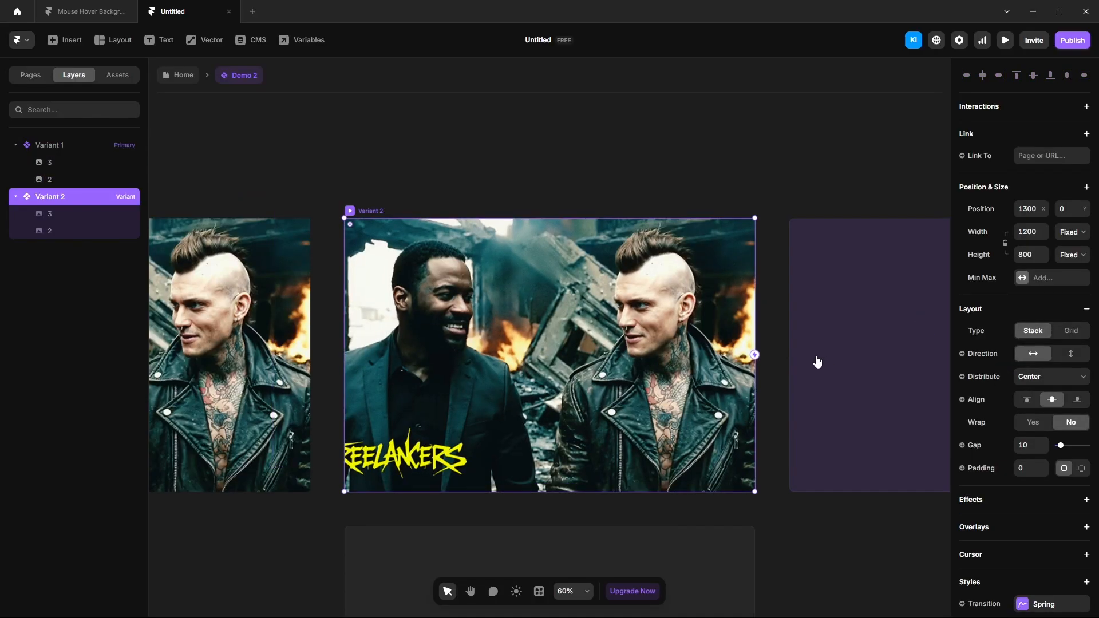
left_click(336, 261)
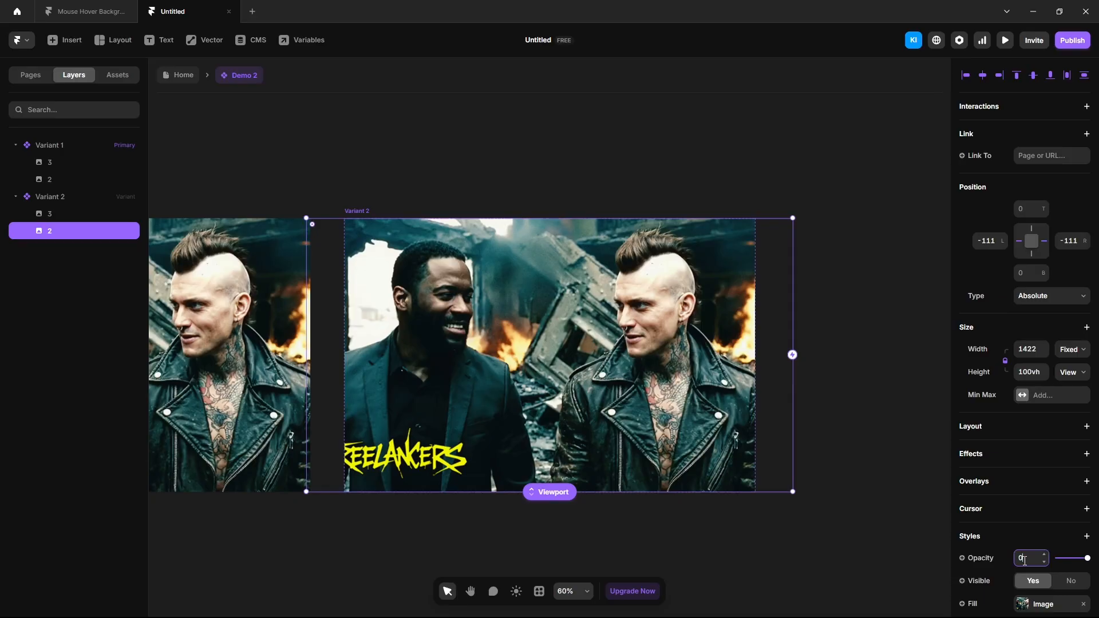
left_click(1025, 561)
type("0")
key("Return")
left_click(50, 214)
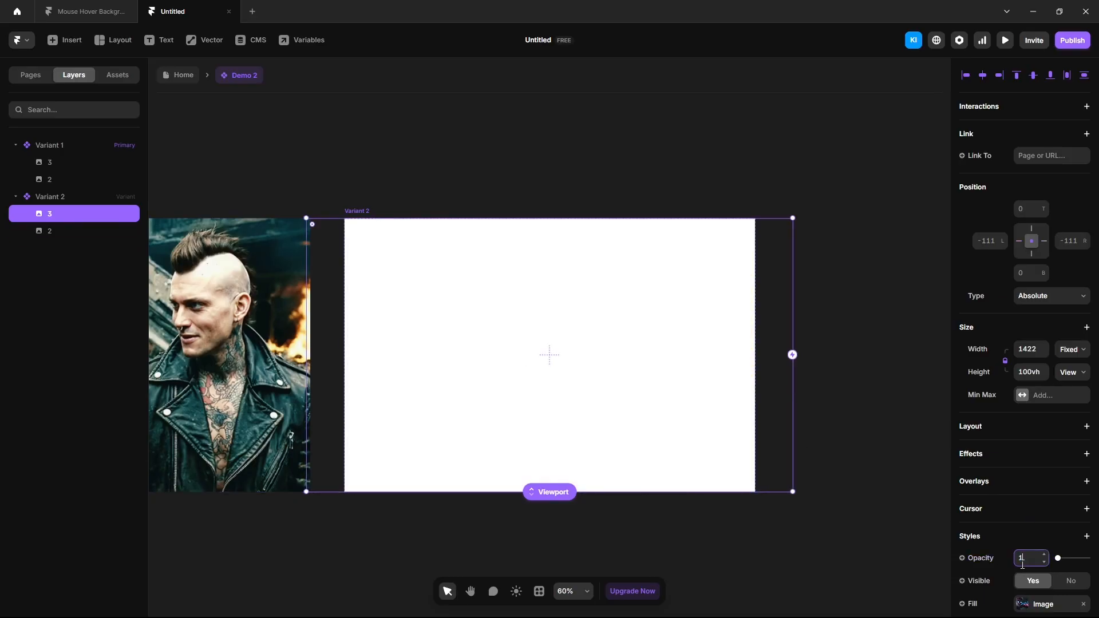
left_click(1023, 561)
type("1")
key("Return")
Step: Link Variant 1 to Variant 2 on hover and back again, with an eased transition
left_click(882, 476)
scroll(882, 472, "down", 3)
key("space")
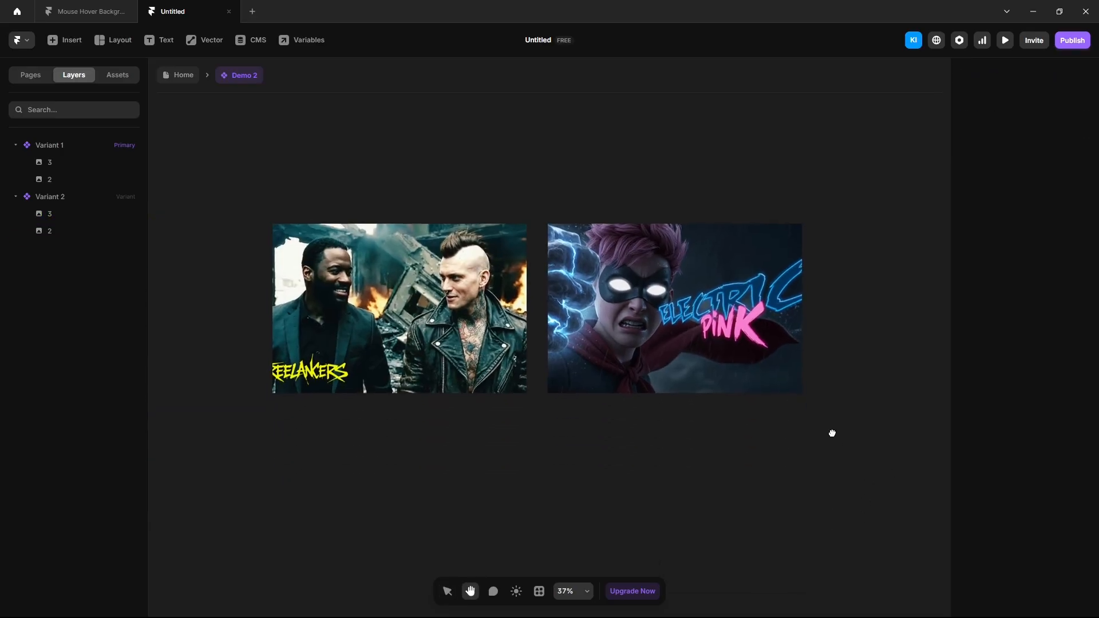
left_click(294, 213)
left_click_drag(532, 307, 586, 323)
left_click(573, 418)
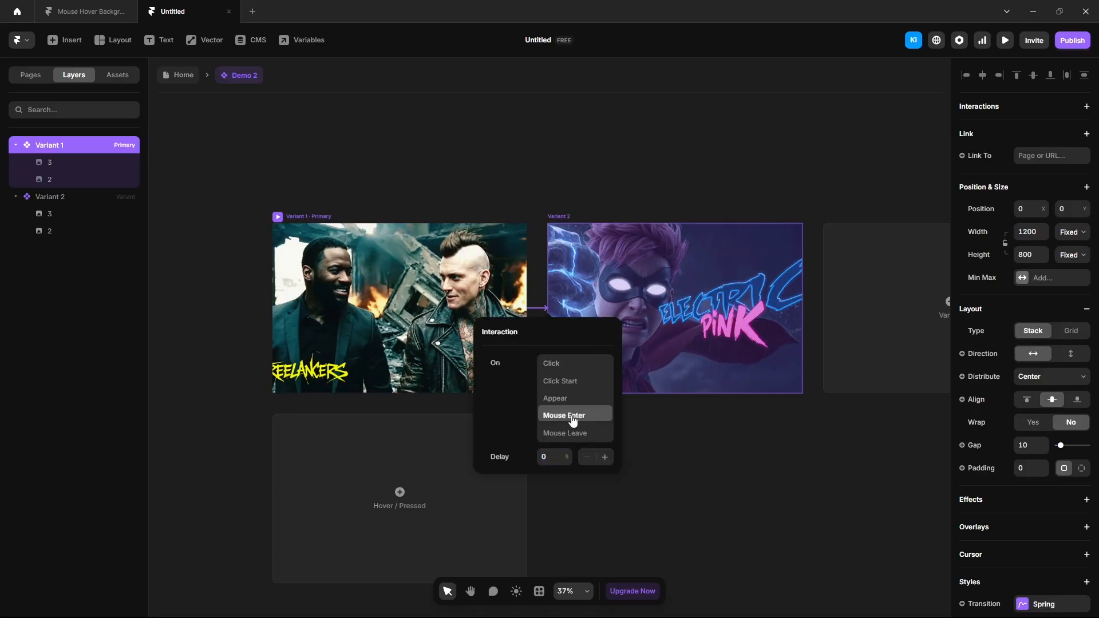
left_click(561, 216)
left_click_drag(805, 308, 500, 313)
left_click_drag(499, 313, 491, 315)
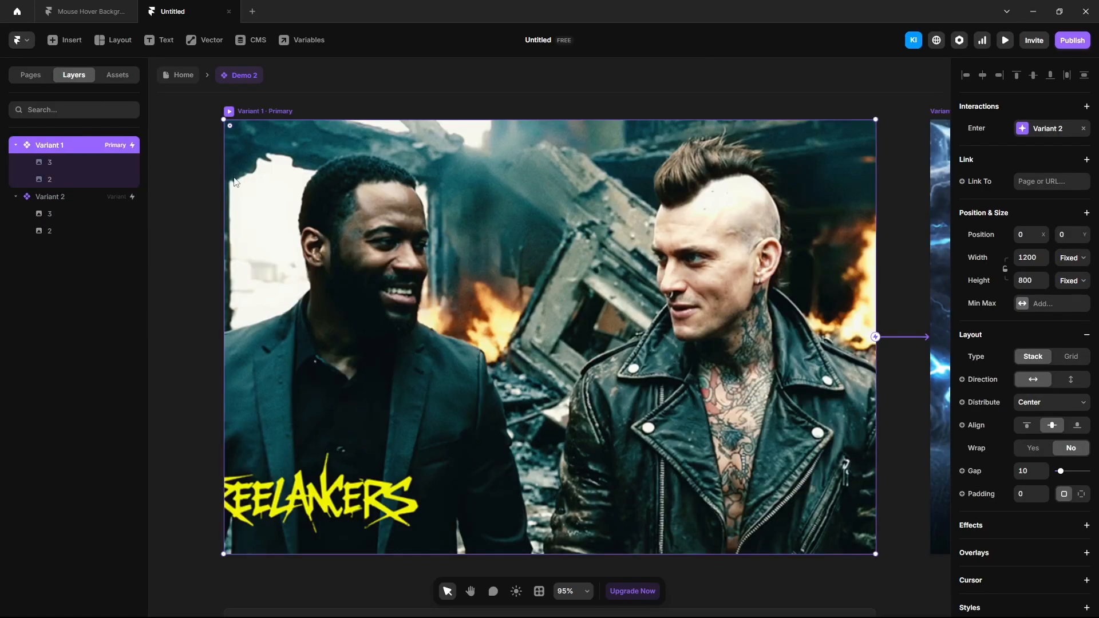
scroll(1054, 469, "down", 5)
left_click(1035, 408)
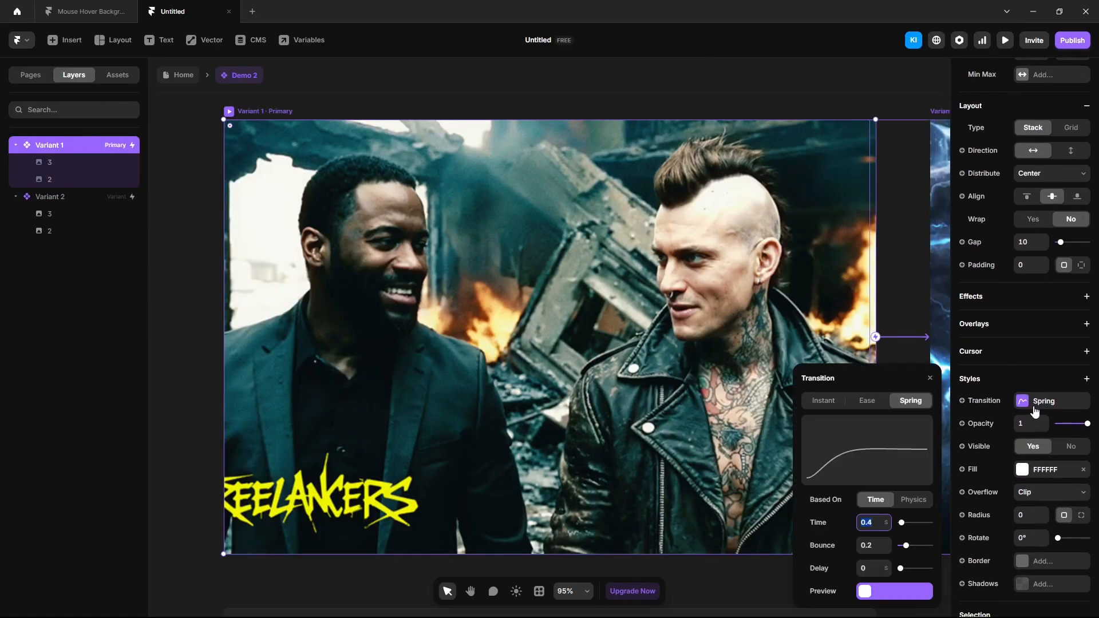
left_click(867, 401)
left_click(182, 76)
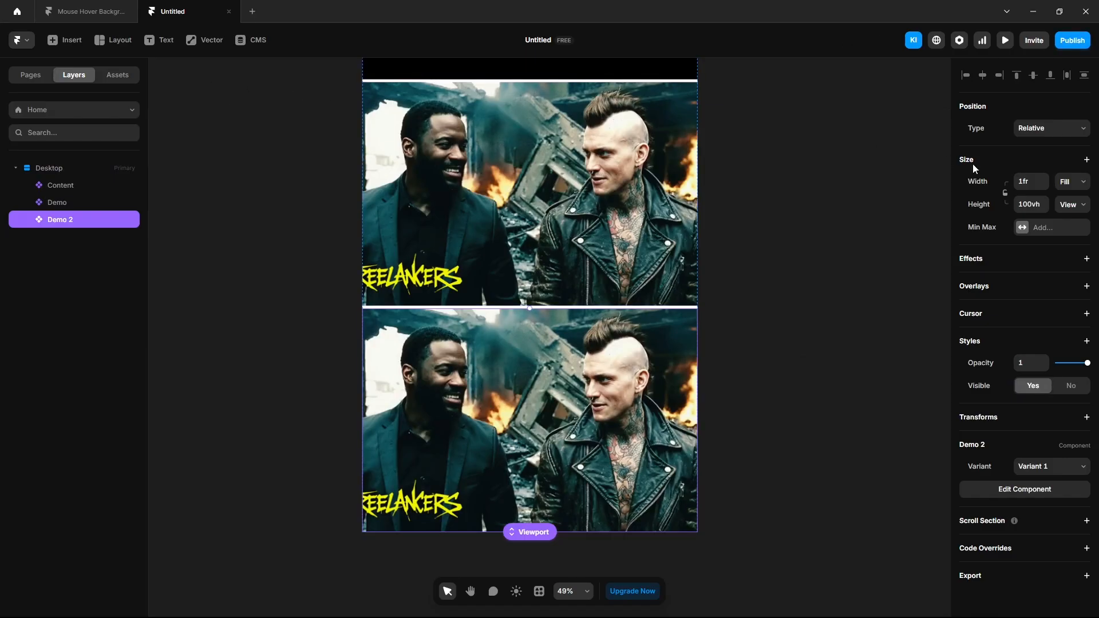
Step: Preview the Home page and scroll through its sections, then reopen the preview and hover the names
left_click(1006, 40)
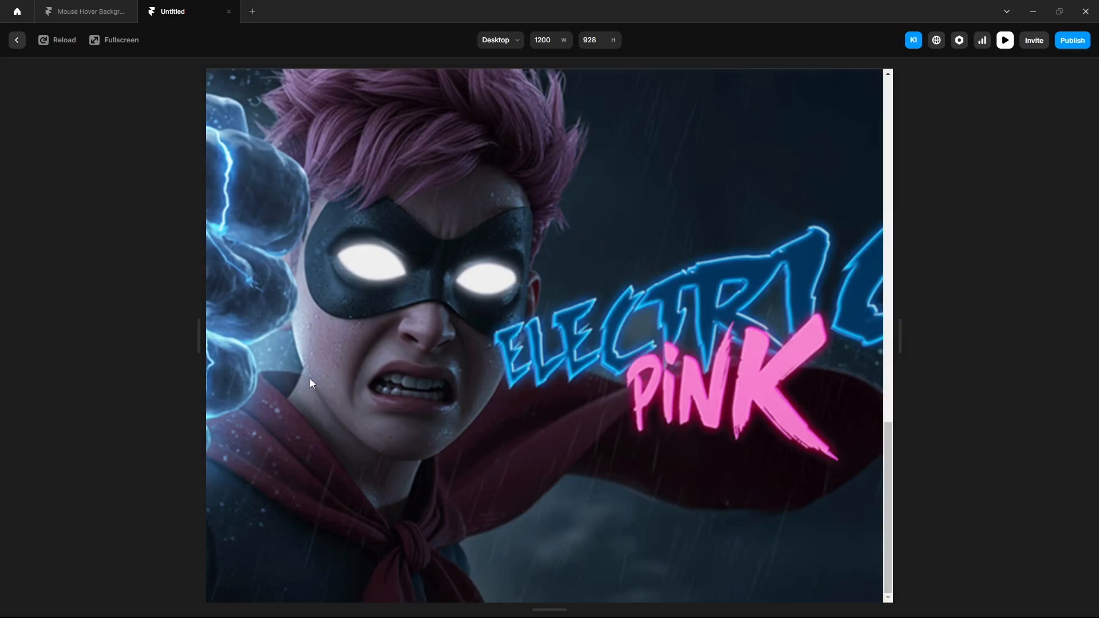
scroll(475, 414, "up", 5)
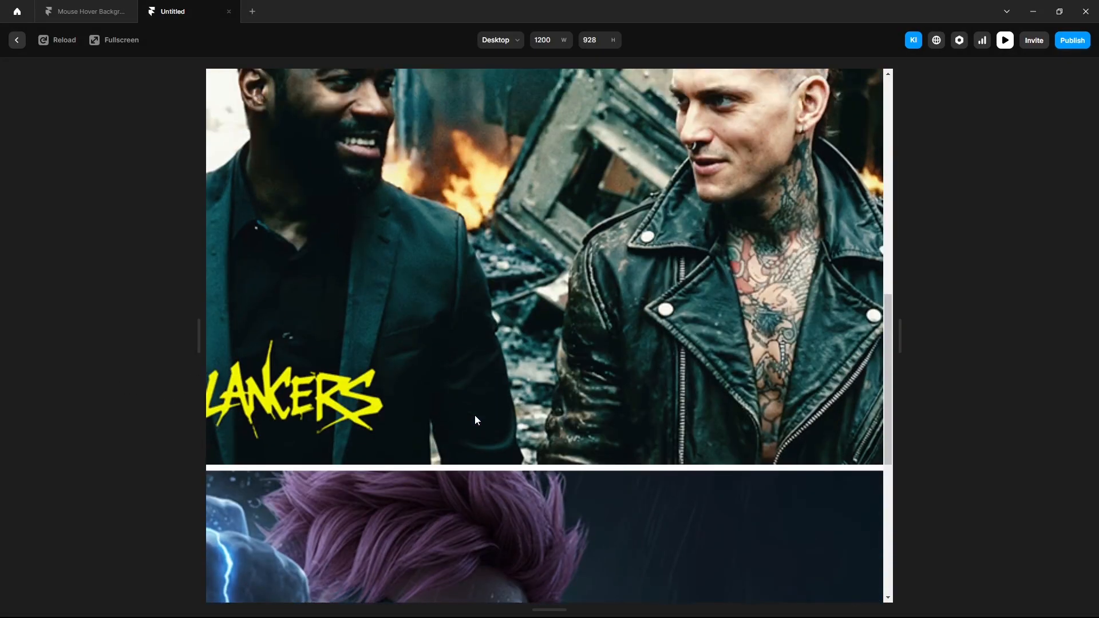
scroll(475, 415, "up", 2)
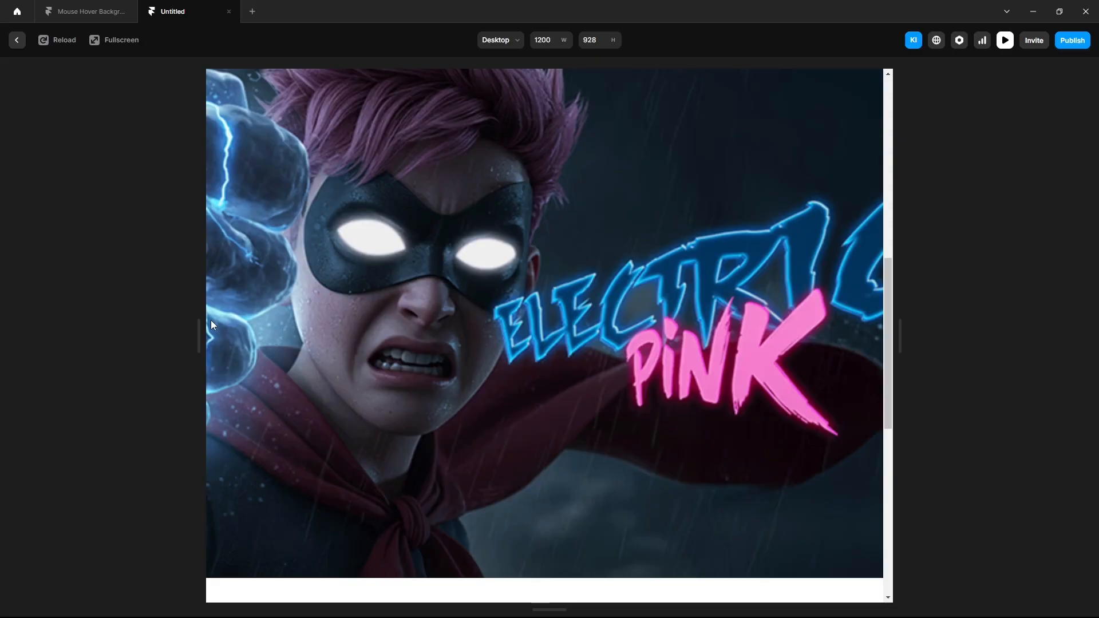
scroll(216, 355, "down", 5)
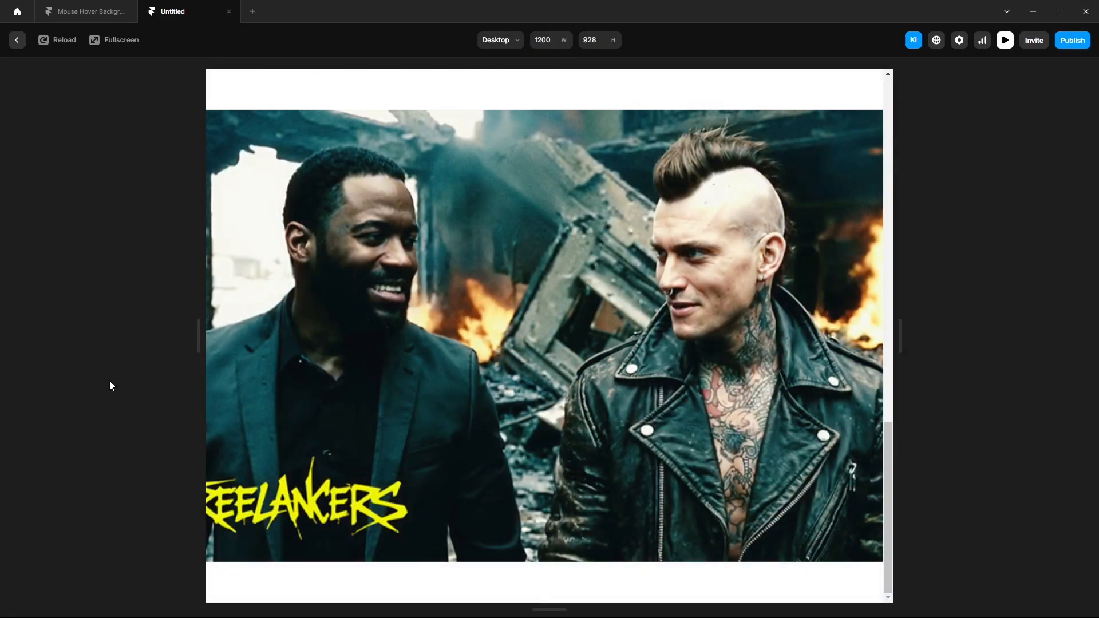
scroll(473, 418, "up", 5)
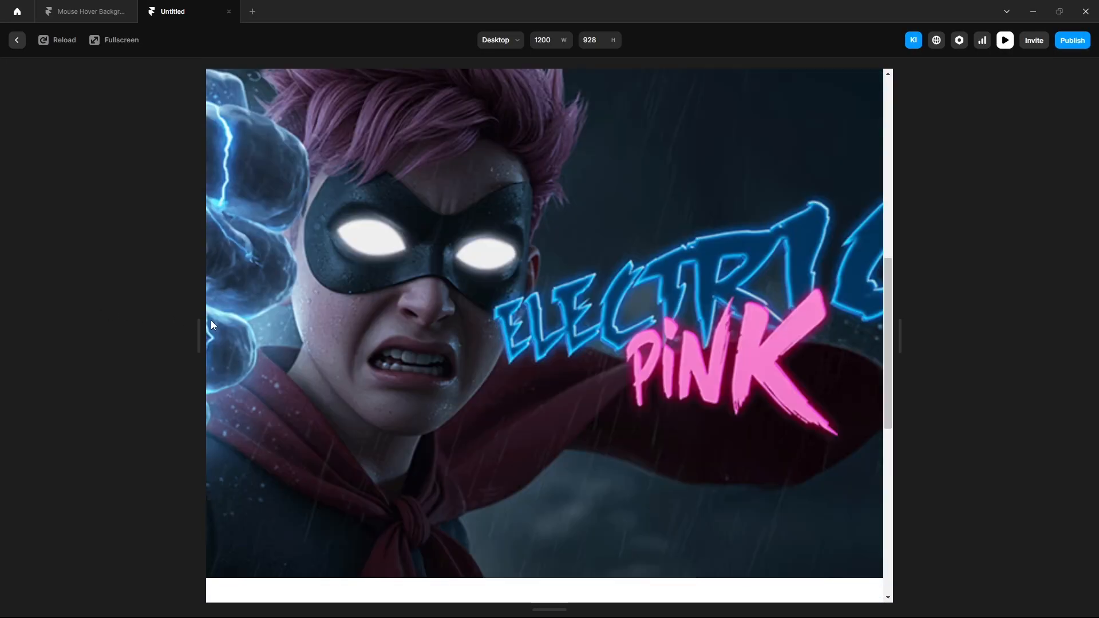
left_click(16, 41)
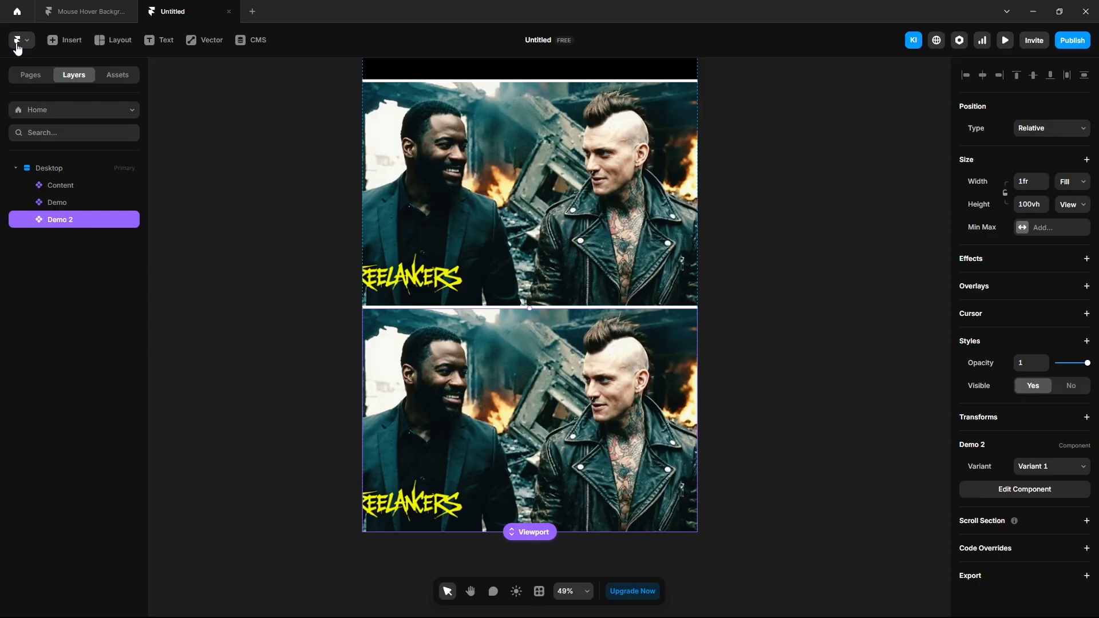
left_click(54, 202)
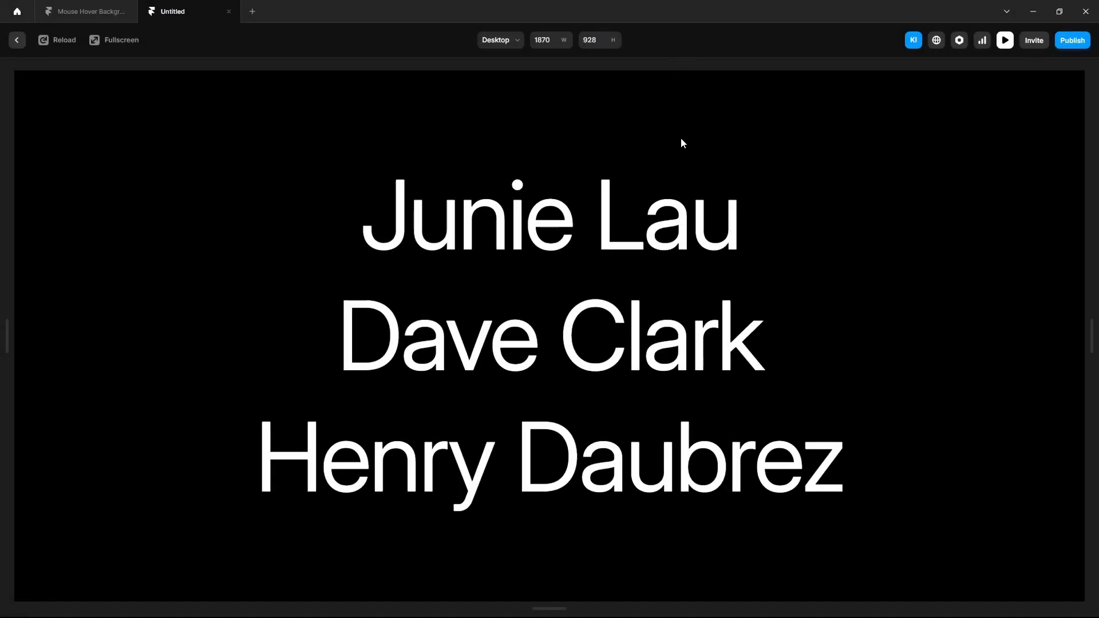
mouse_move(682, 212)
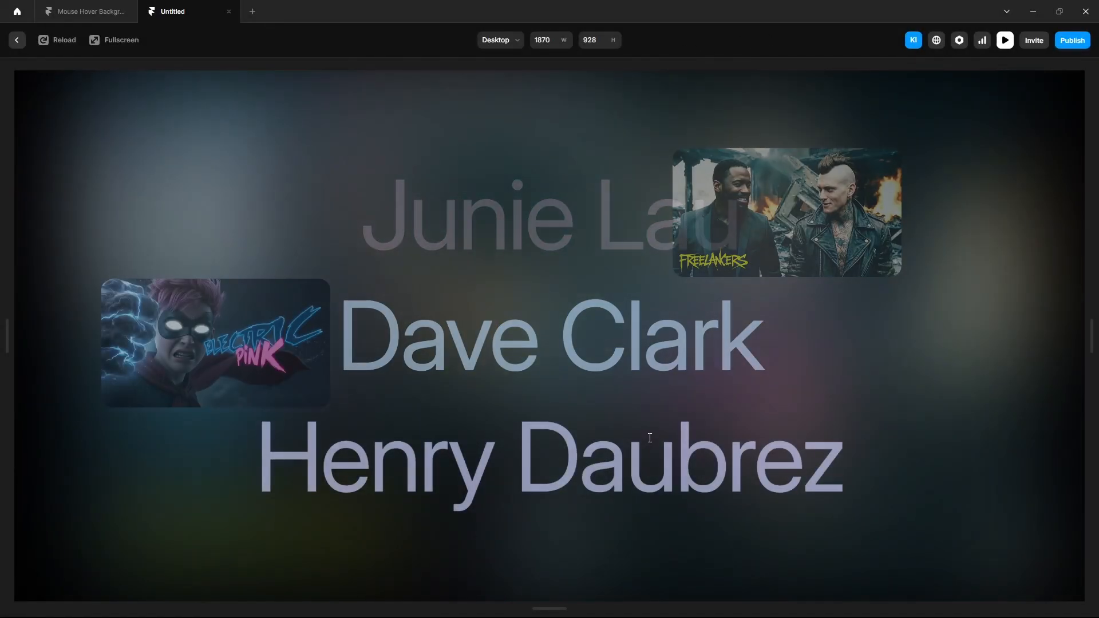